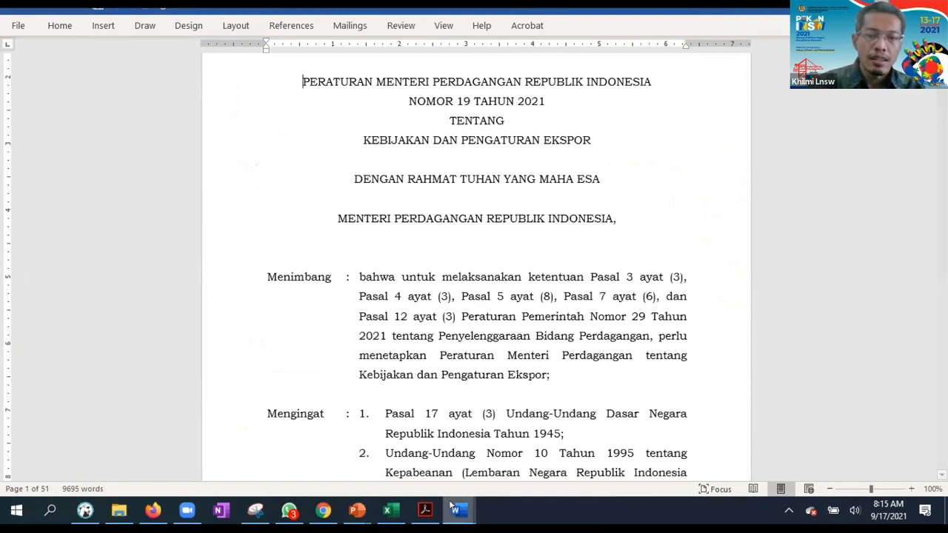
Switch from the Permendag Nomor 19 Tahun 2021 document to Permendag Nomor 20 Tahun 2021 and enable editing in it
click(457, 509)
click(502, 218)
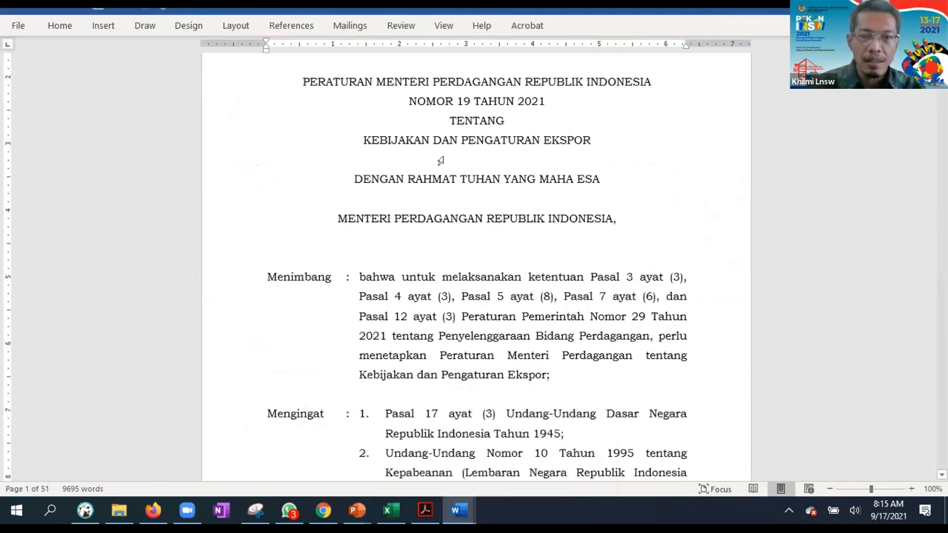
mouse_move(456, 509)
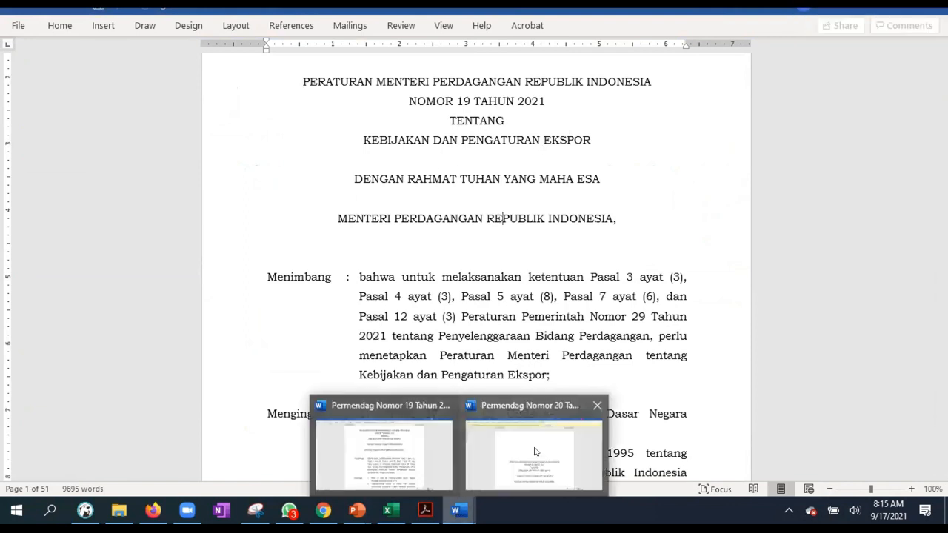
click(538, 451)
scroll(550, 294, down, 5)
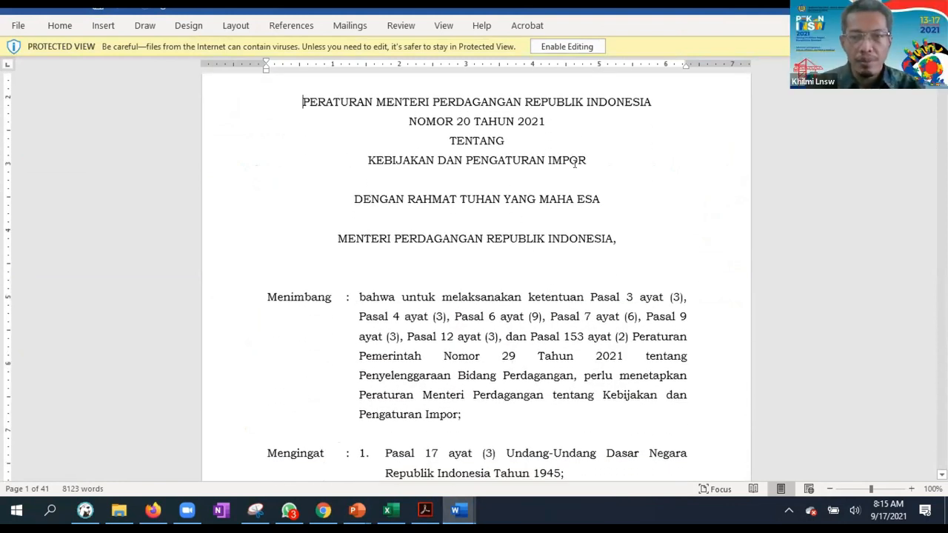
click(567, 46)
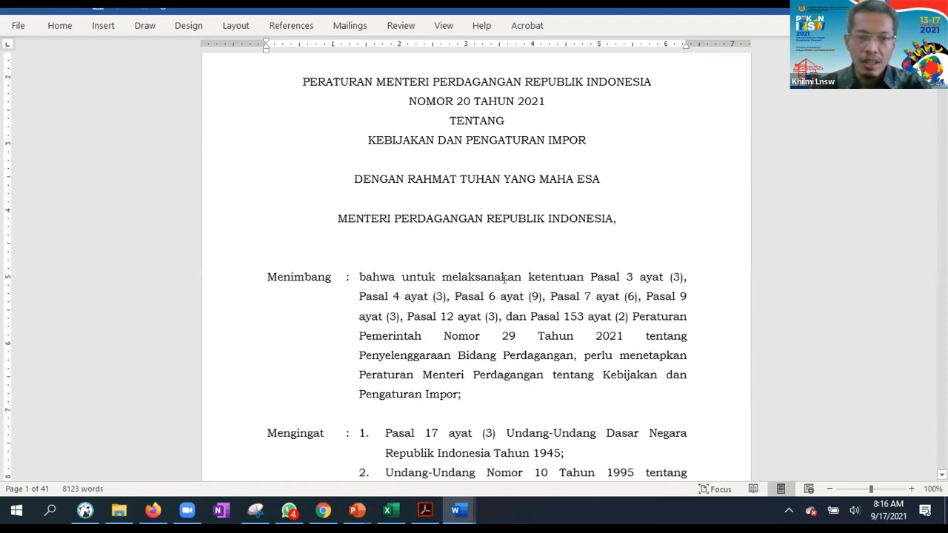
click(510, 238)
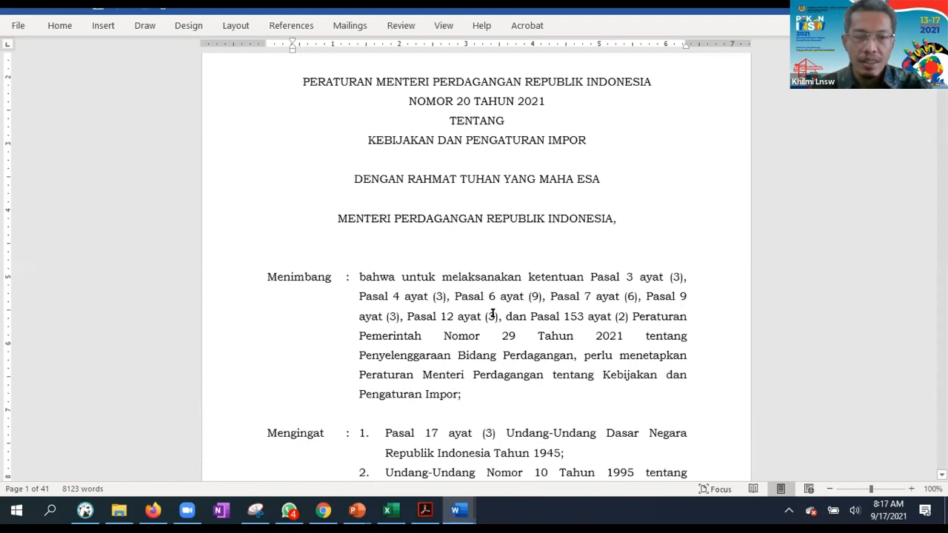
Switch to the Excel permit mapping workbook and make row 2 taller so the whole Jenis Pemohon code legend fits
click(391, 510)
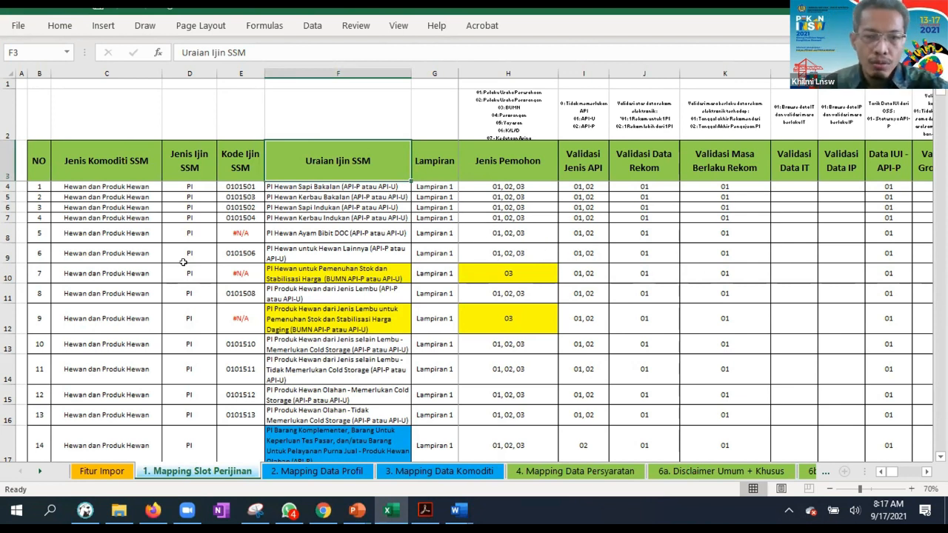
click(119, 266)
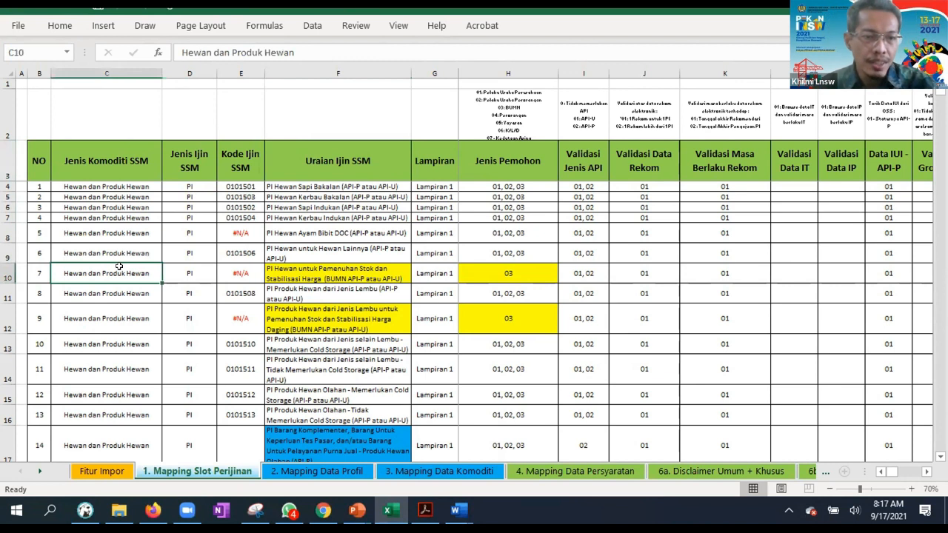
click(107, 77)
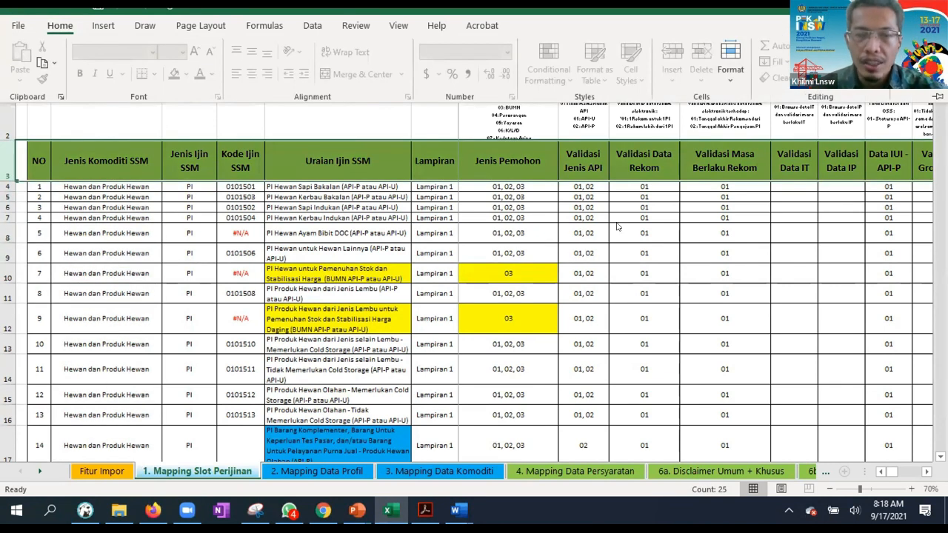
click(159, 256)
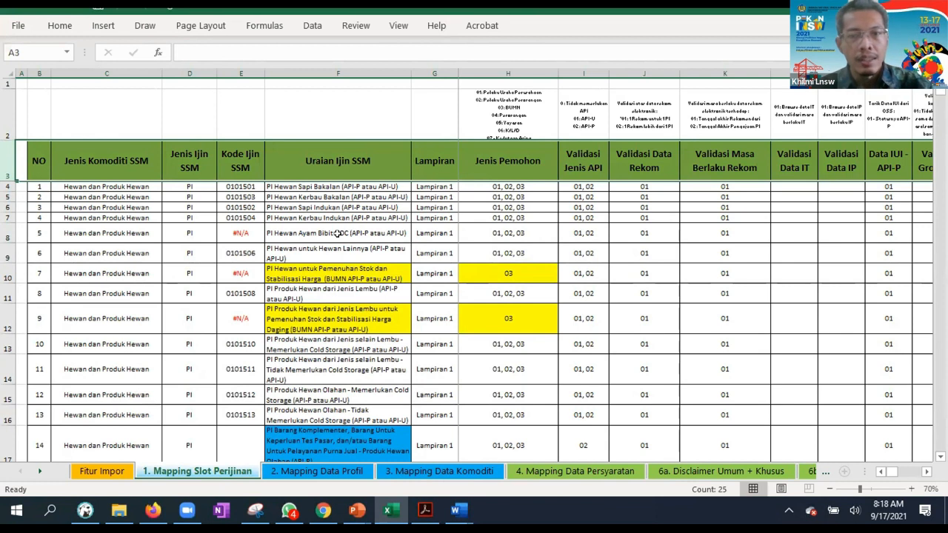
click(471, 131)
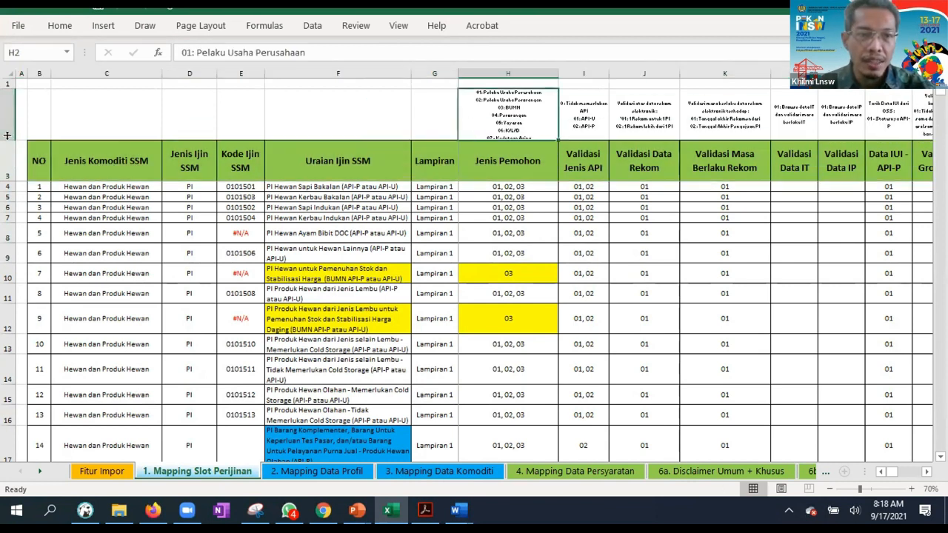
drag(7, 141, 7, 152)
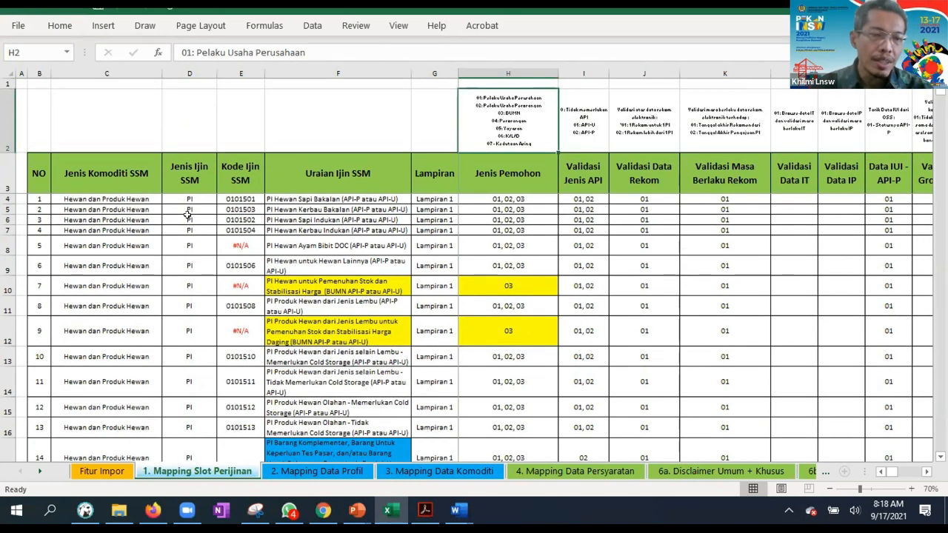
Review the import permit descriptions under Uraian Ijin SSM in rows 4 to 9, along with the Jenis Pemohon legend
click(330, 209)
click(352, 230)
click(353, 261)
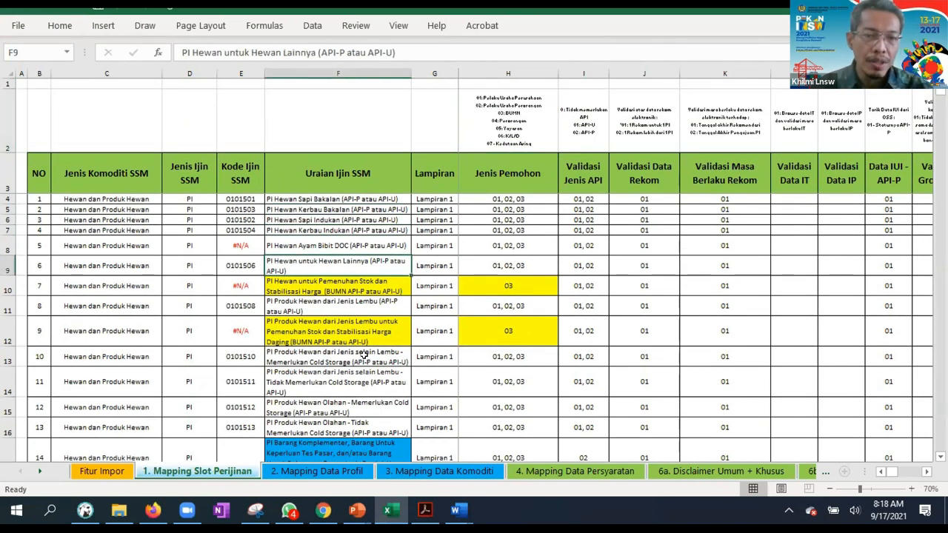
click(358, 241)
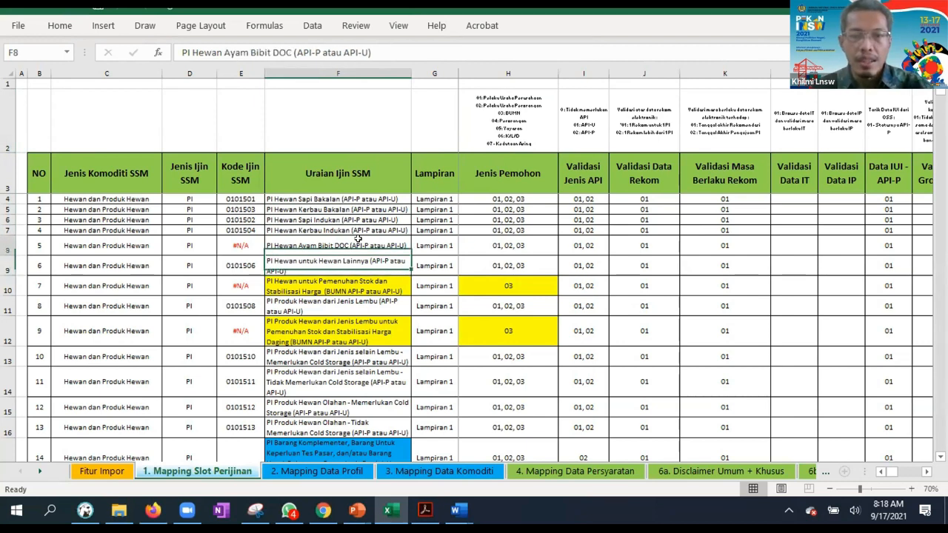
click(358, 197)
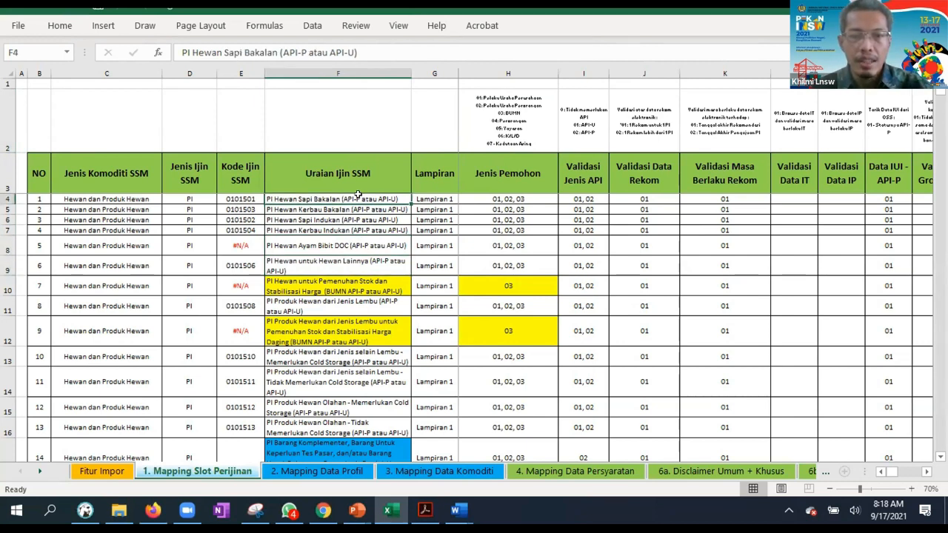
click(518, 141)
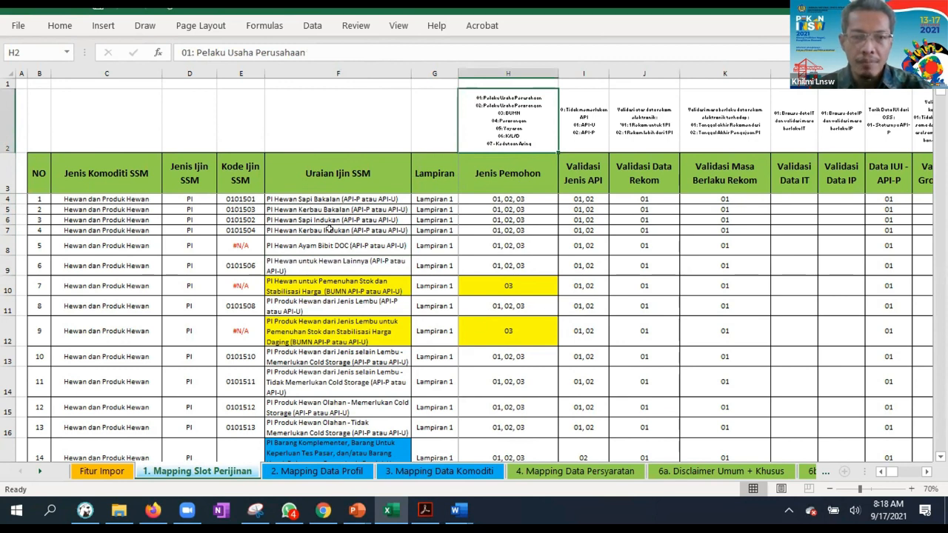
click(328, 196)
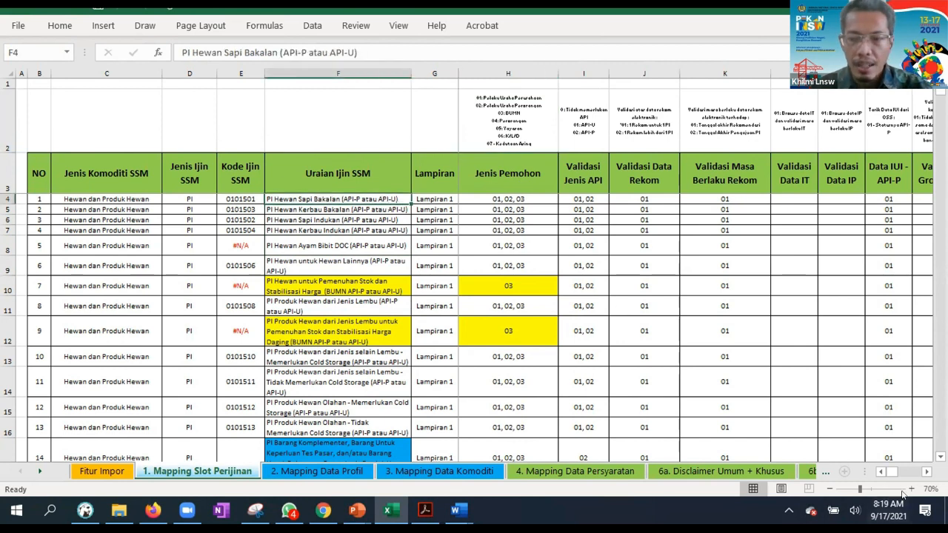
Compare the Jenis Pemohon codes for PI Hewan Sapi Bakalan and the other permits with the applicant type legend
click(911, 489)
click(911, 489)
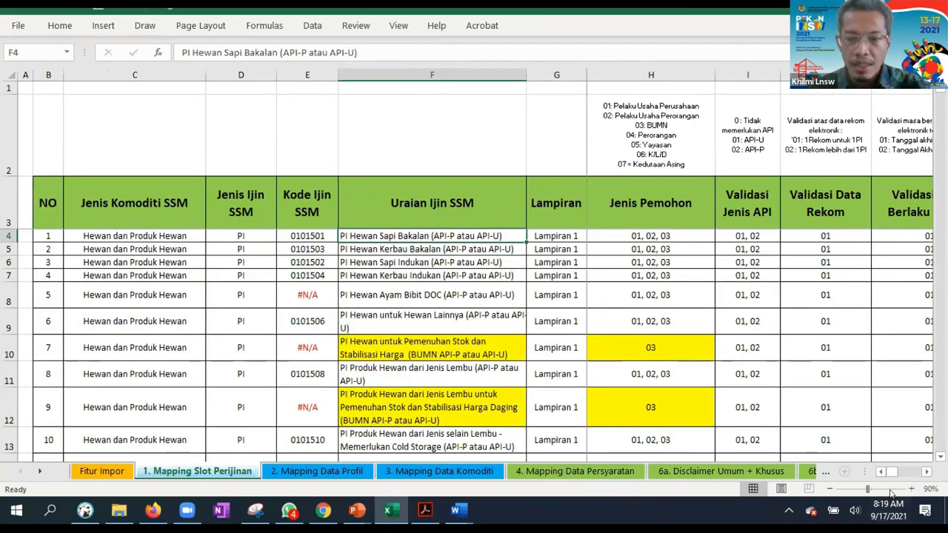
click(663, 234)
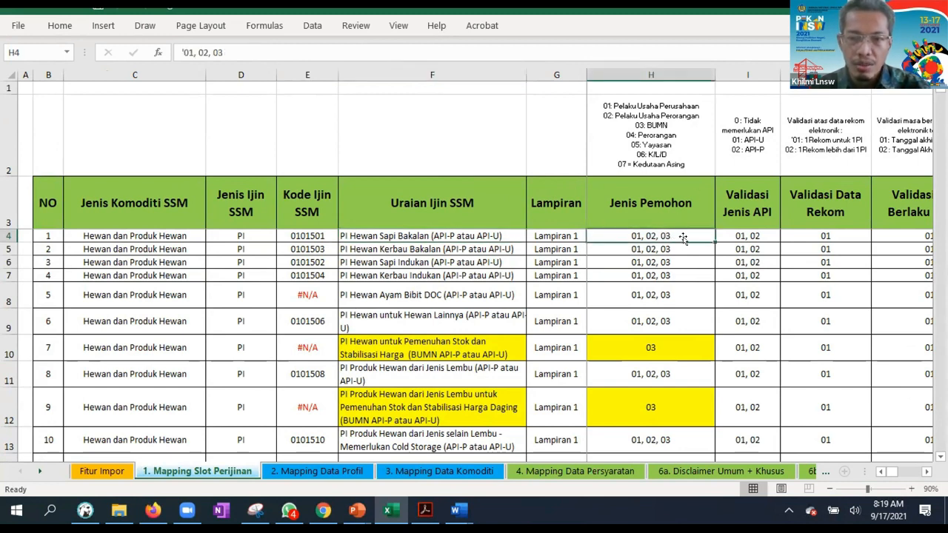
click(639, 133)
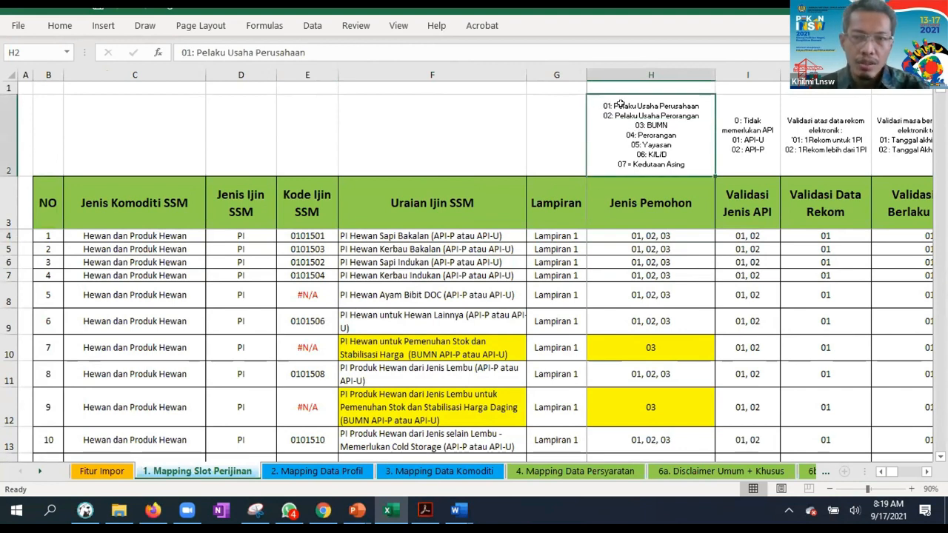
click(431, 236)
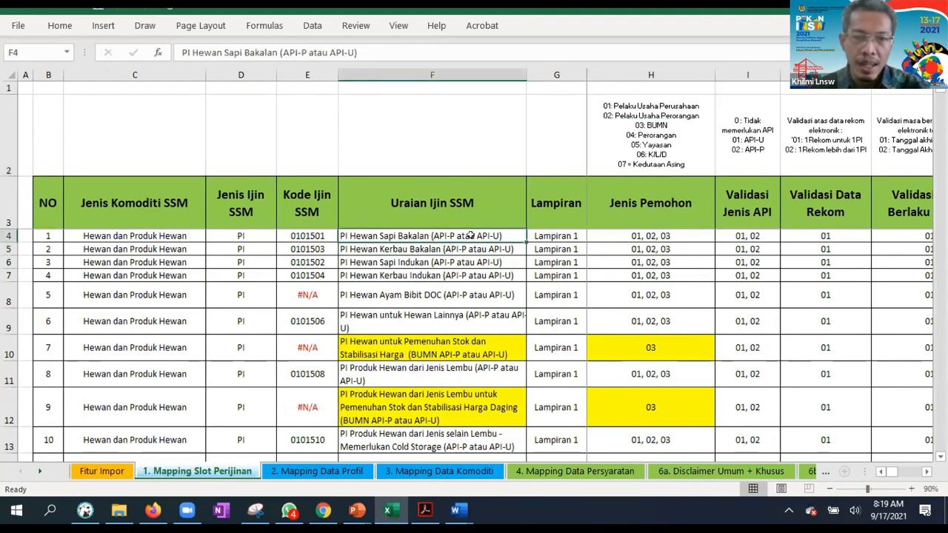
click(618, 125)
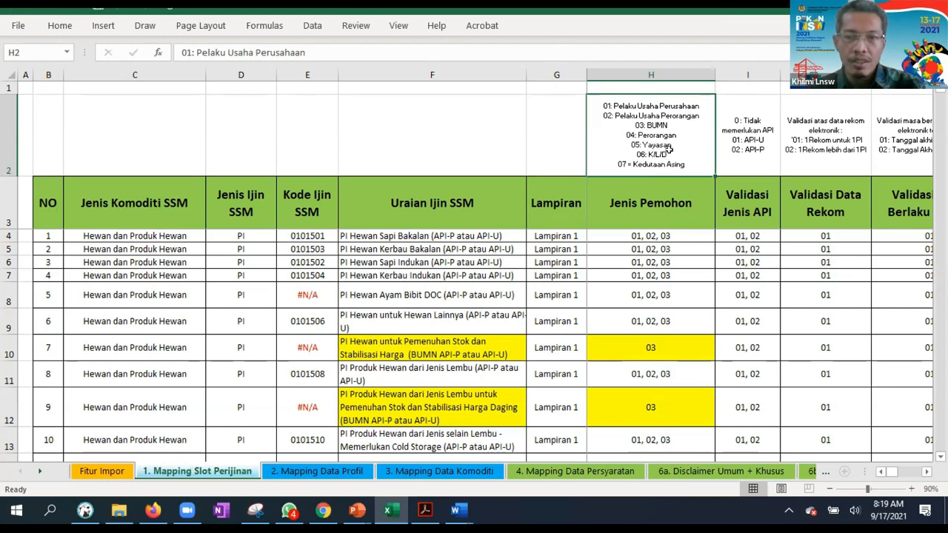
click(651, 75)
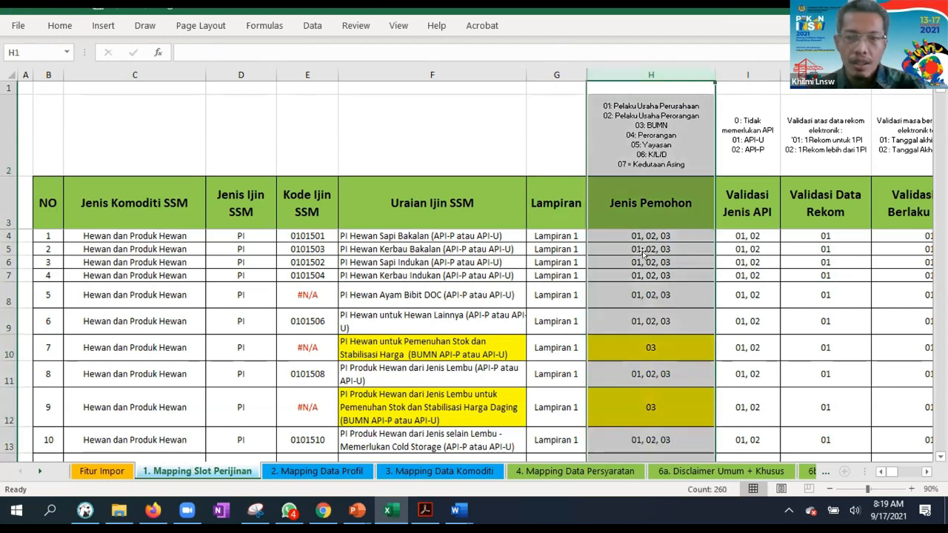
click(432, 75)
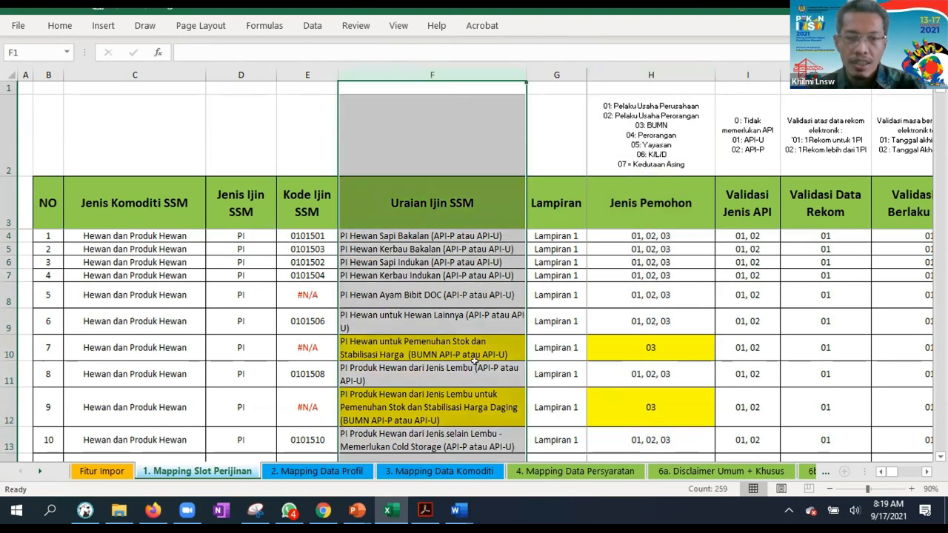
click(669, 78)
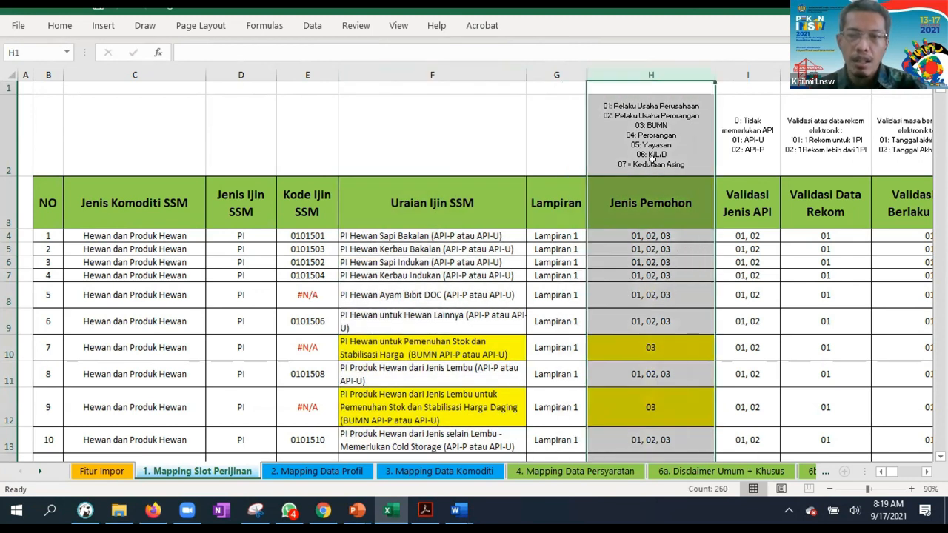
click(426, 237)
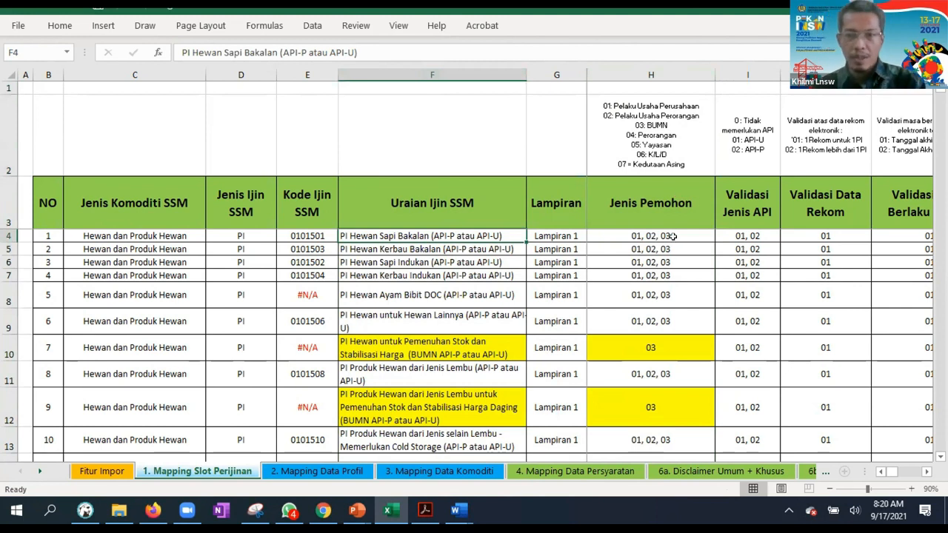
Check the Validasi Jenis API codes for PI Hewan Sapi Bakalan against the API type legend
click(925, 472)
click(880, 471)
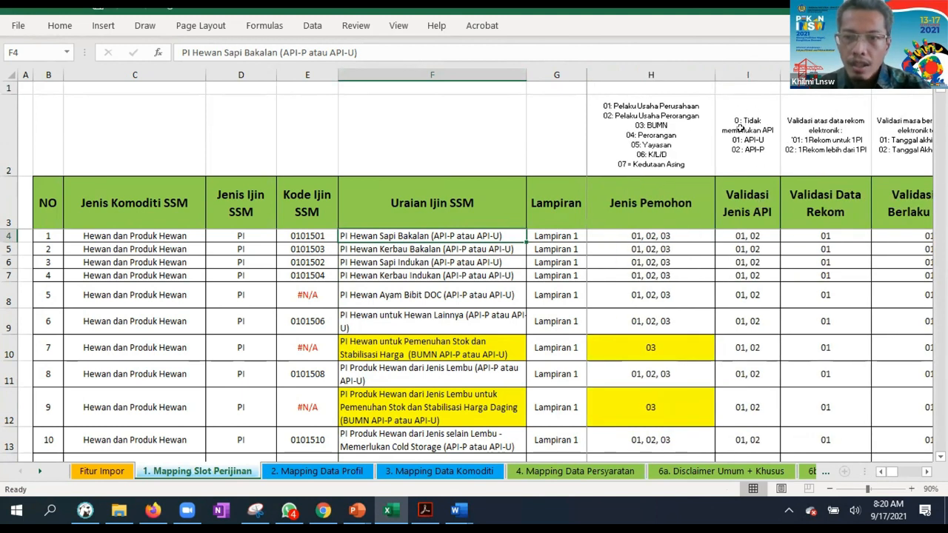
click(741, 145)
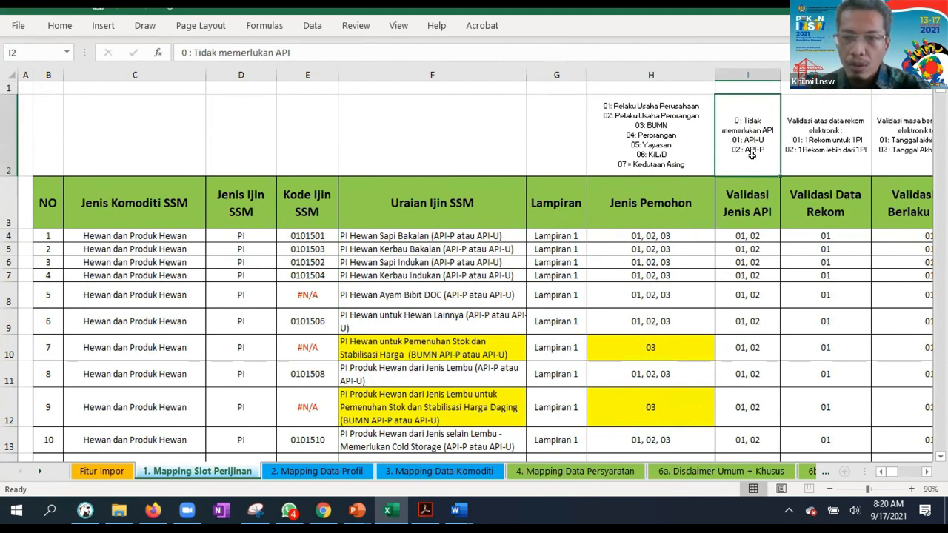
click(739, 235)
click(481, 234)
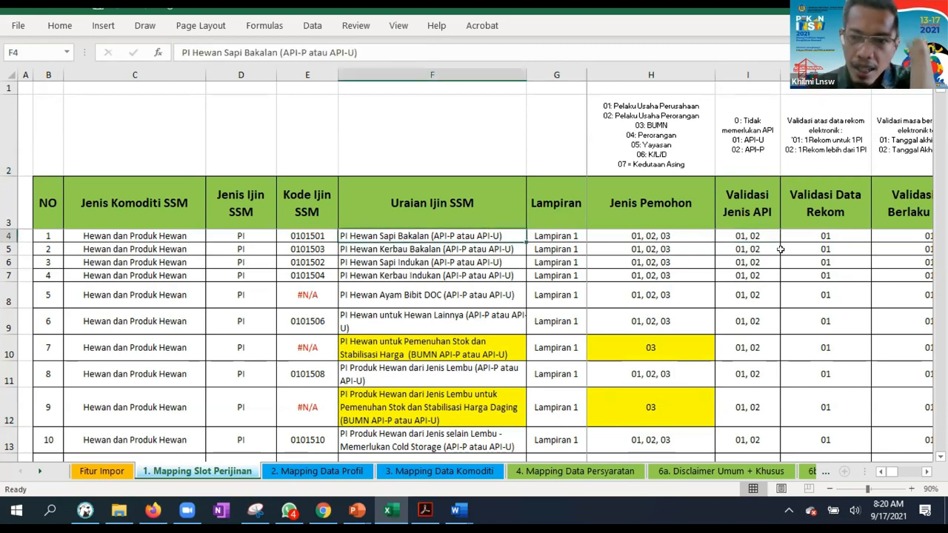
click(741, 235)
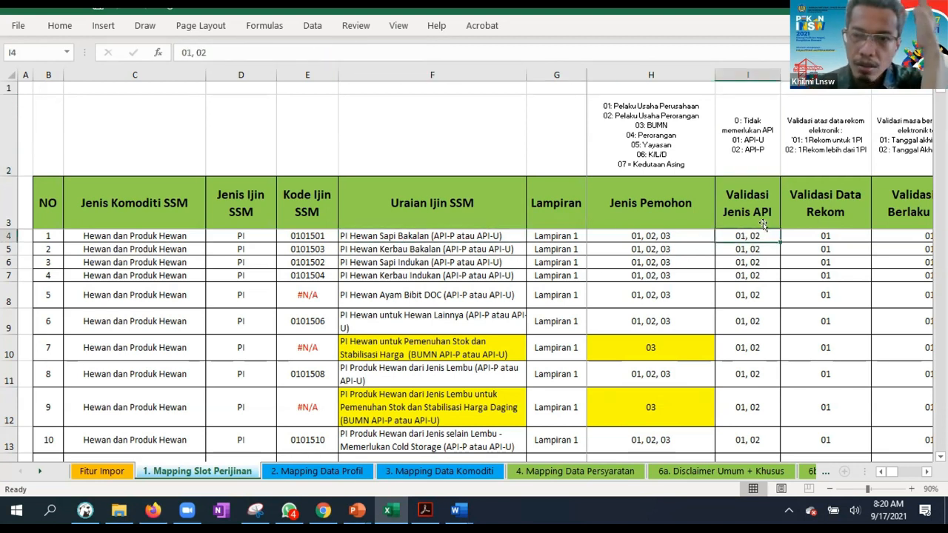
Examine the Validasi Data Rekom and Validasi Masa Berlaku Rekom codes in row 4, plus the legend for Validasi Data IT
click(926, 472)
click(718, 231)
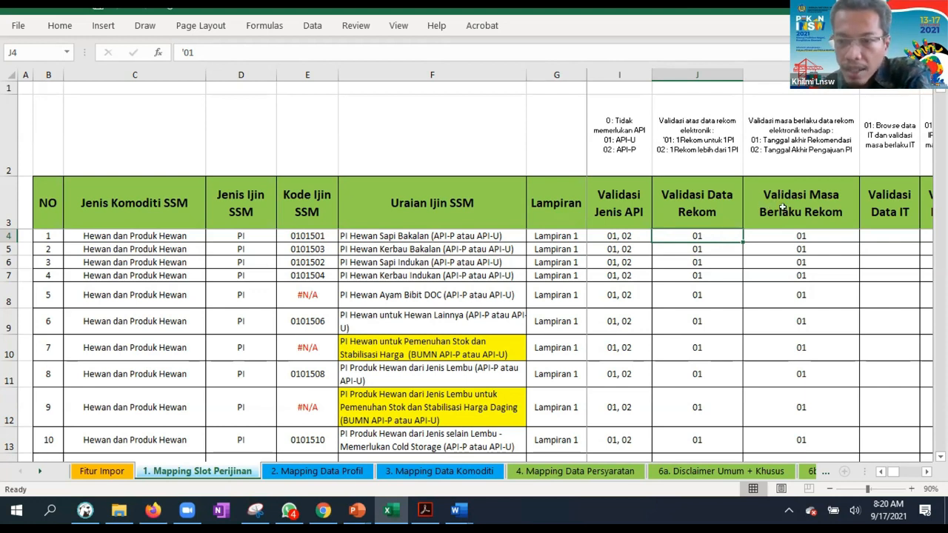
click(812, 160)
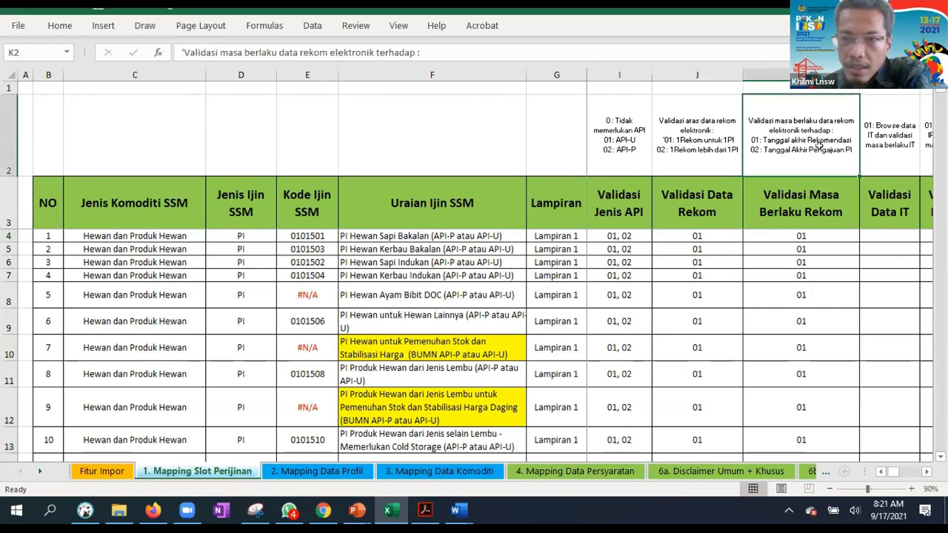
click(814, 237)
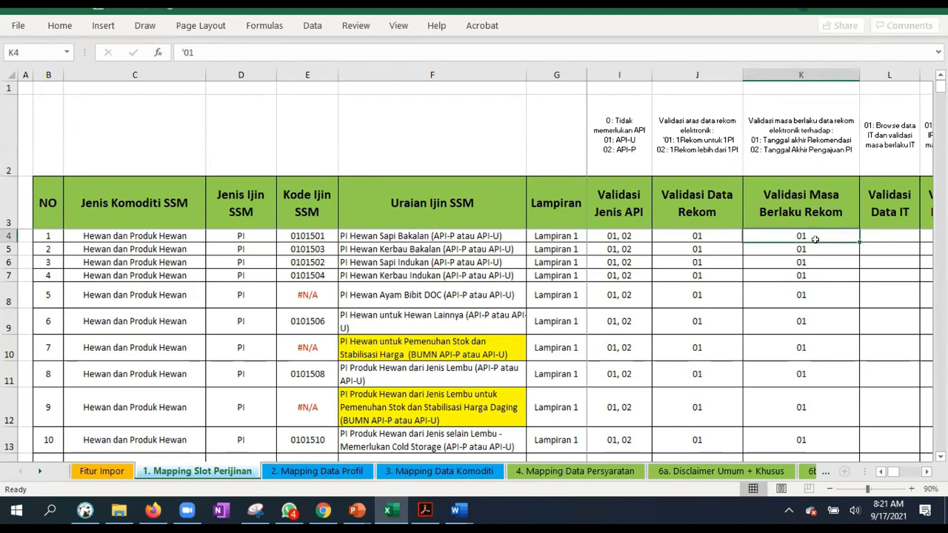
click(818, 137)
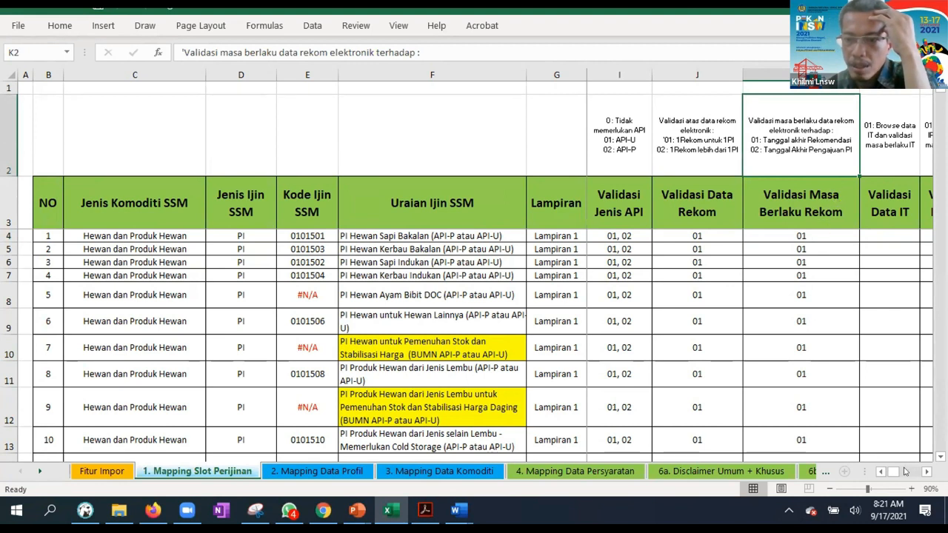
click(925, 472)
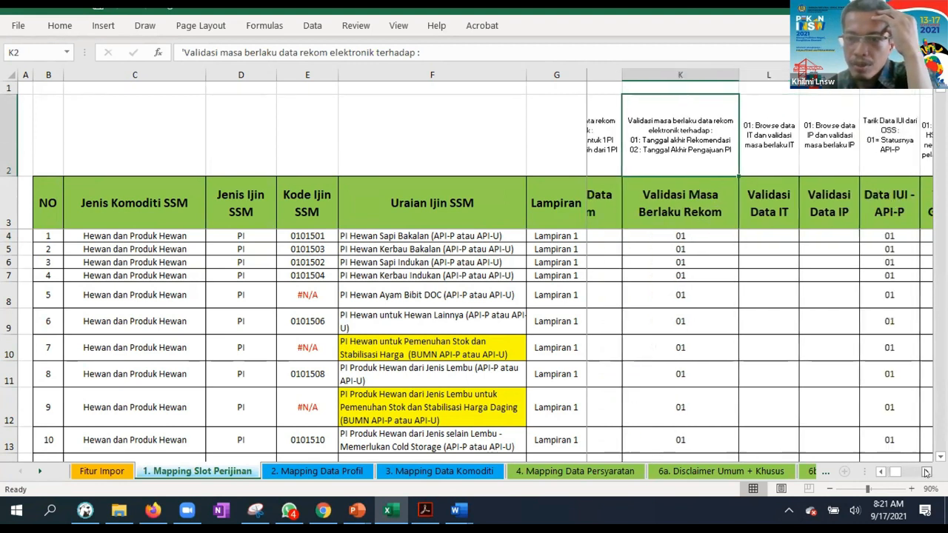
click(626, 151)
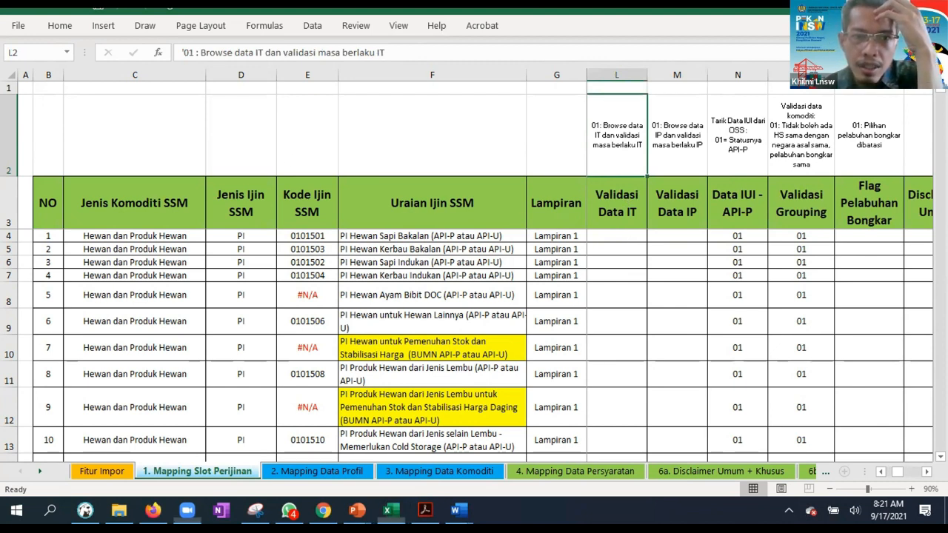
Add filters to header row 3 and show only the permits with code 01 in Validasi Data IT
key(alt+Tab)
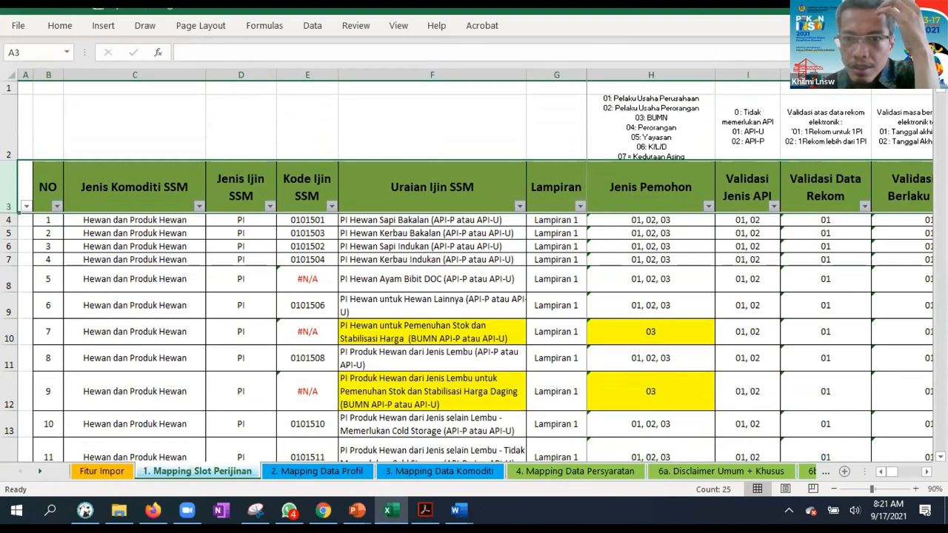
click(926, 471)
click(925, 471)
scroll(843, 204, right, 1)
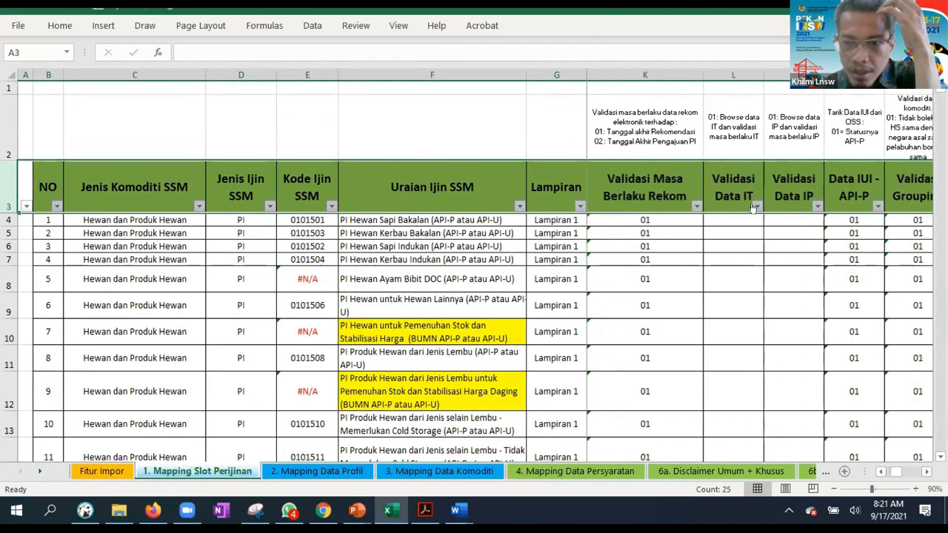
click(756, 206)
click(607, 371)
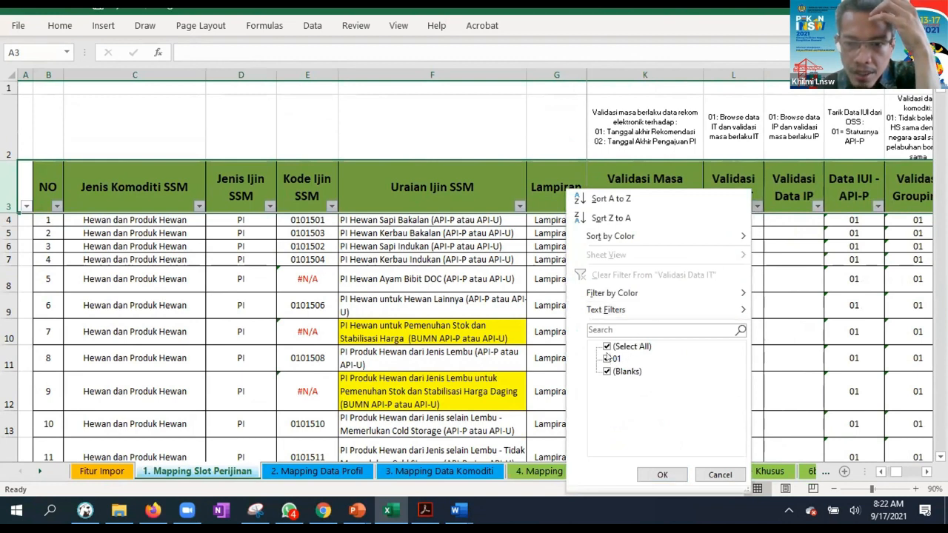
key(Return)
Check the Validasi Data IT and Validasi Data IP cells for PI Telepon Seluler, Komputer Genggam (Handheld) dan Komputer Tablet
click(743, 233)
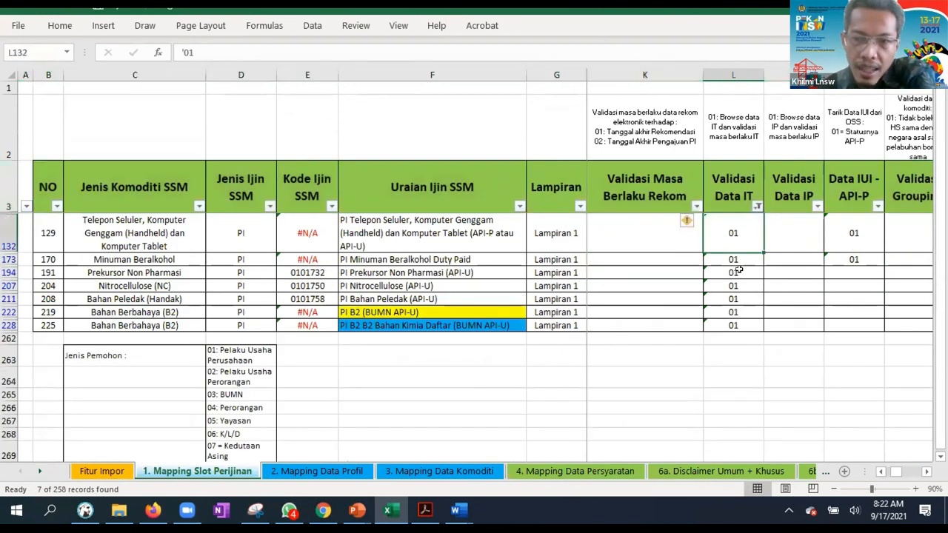
click(738, 271)
click(738, 245)
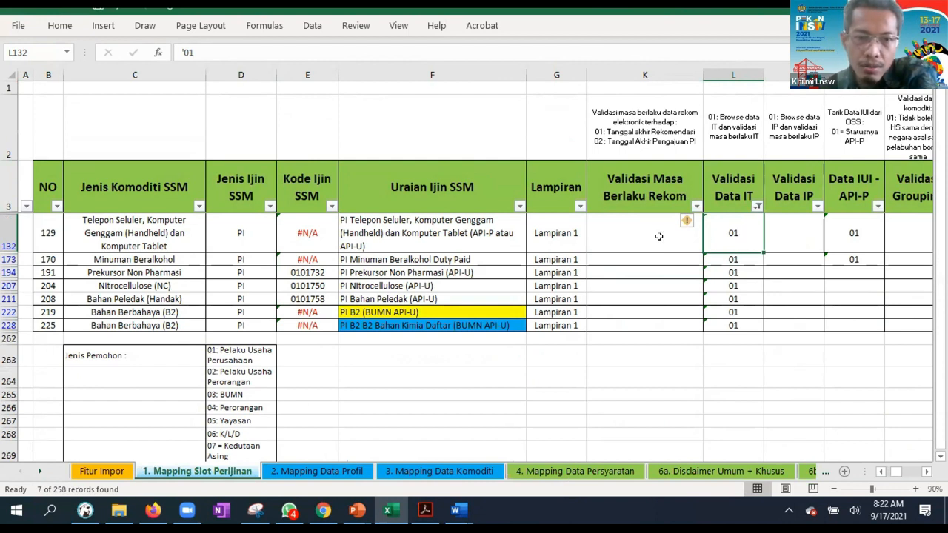
click(447, 234)
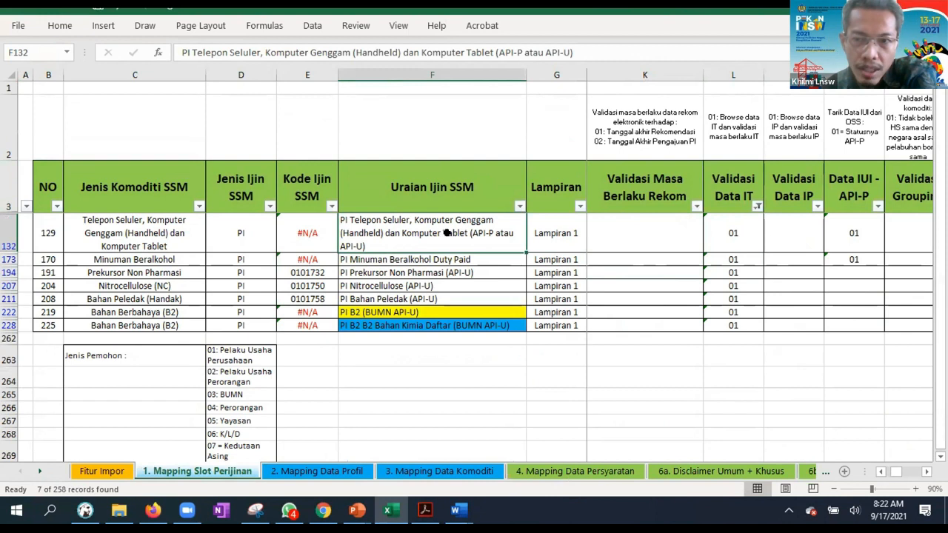
click(746, 236)
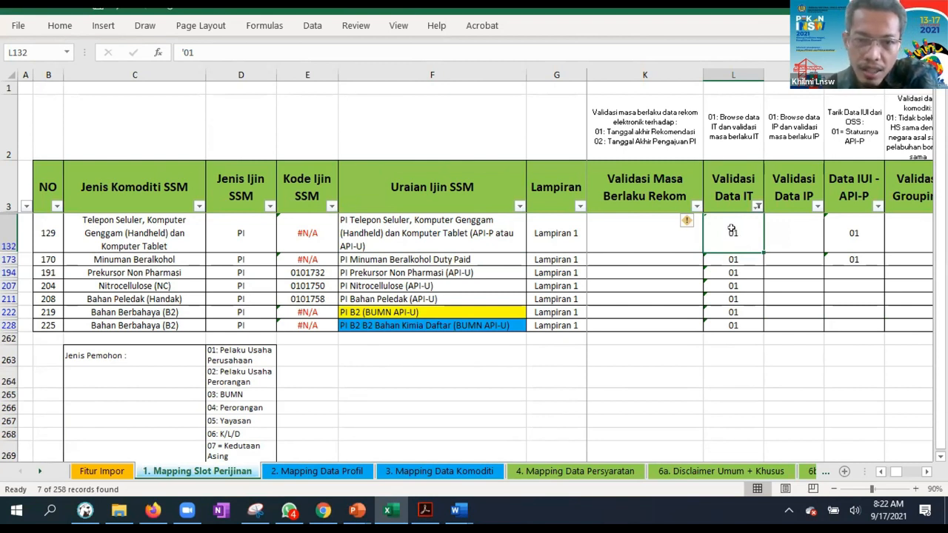
click(805, 223)
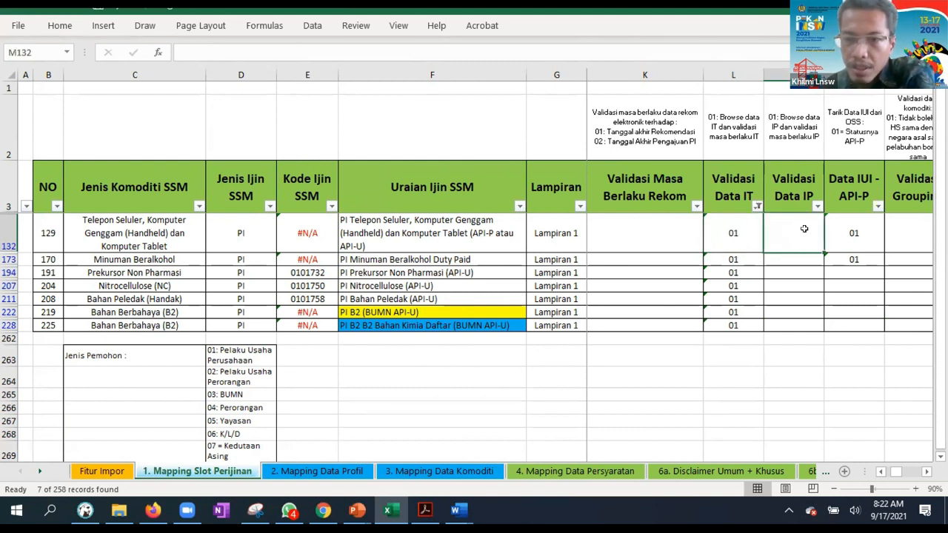
Clear the Validasi Data IT filter and show only the permits with code 01 in Validasi Data IP
click(757, 207)
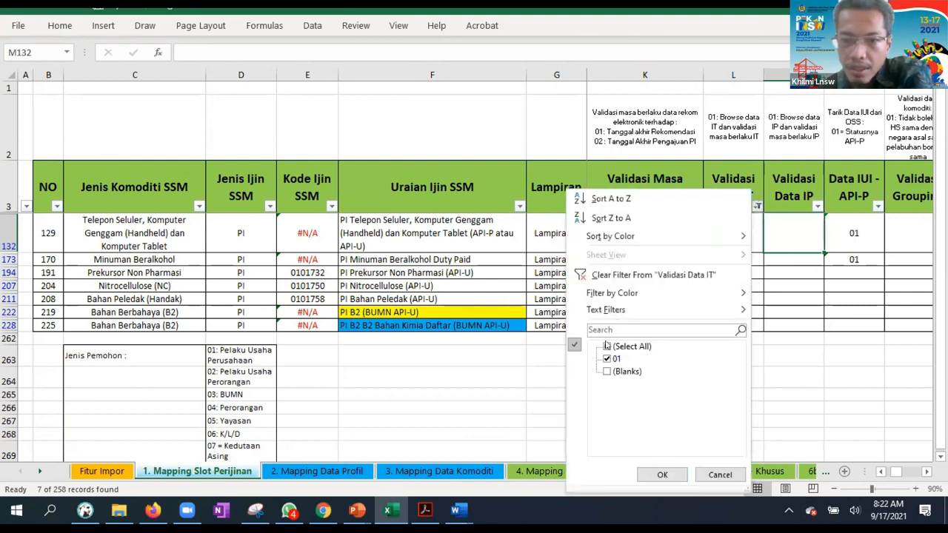
click(662, 474)
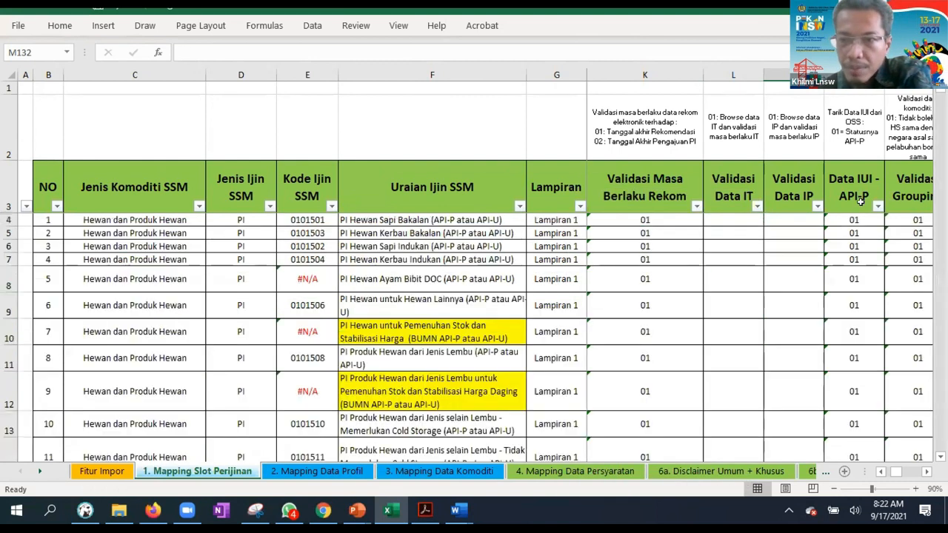
click(817, 206)
click(667, 371)
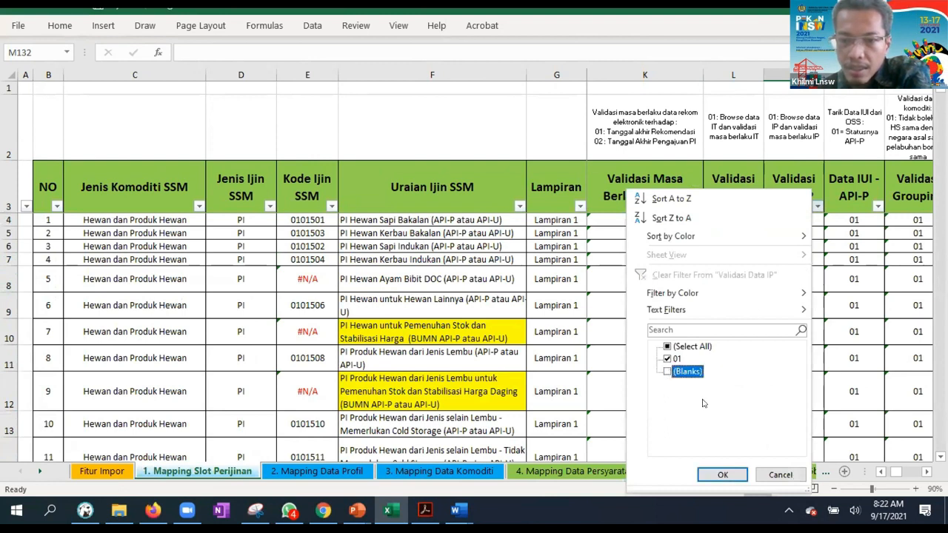
click(721, 475)
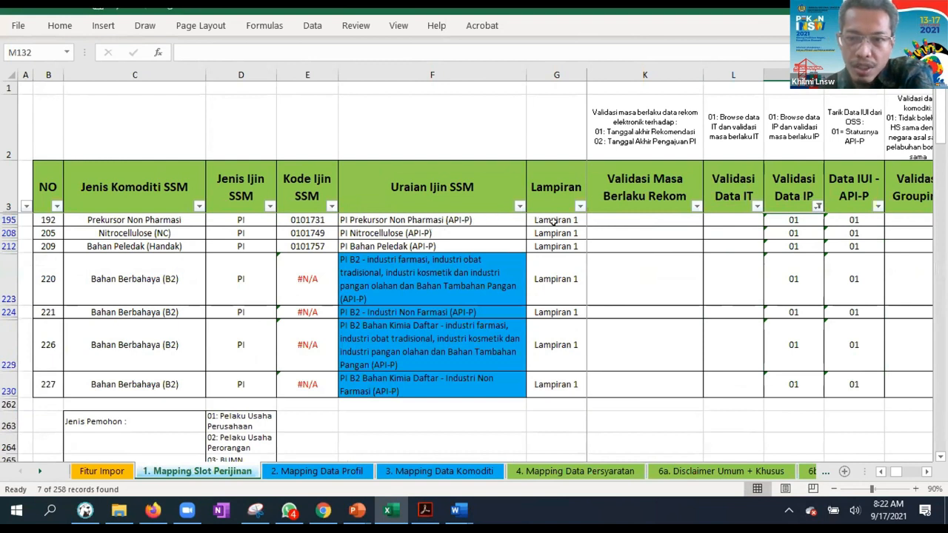
Inspect the Data IUI - API-P code for PI Prekursor Non Pharmasi (API-P) and the filter values of that column
click(859, 220)
click(878, 207)
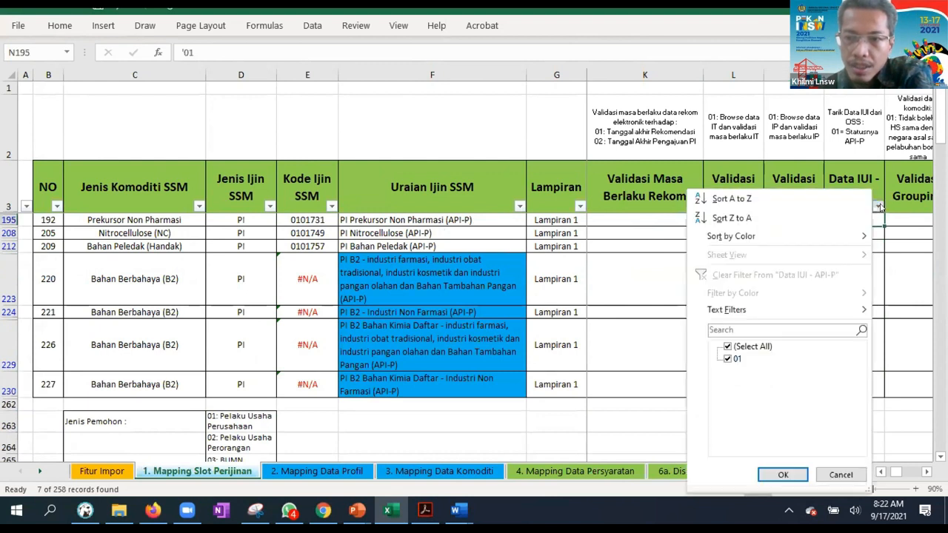
click(916, 250)
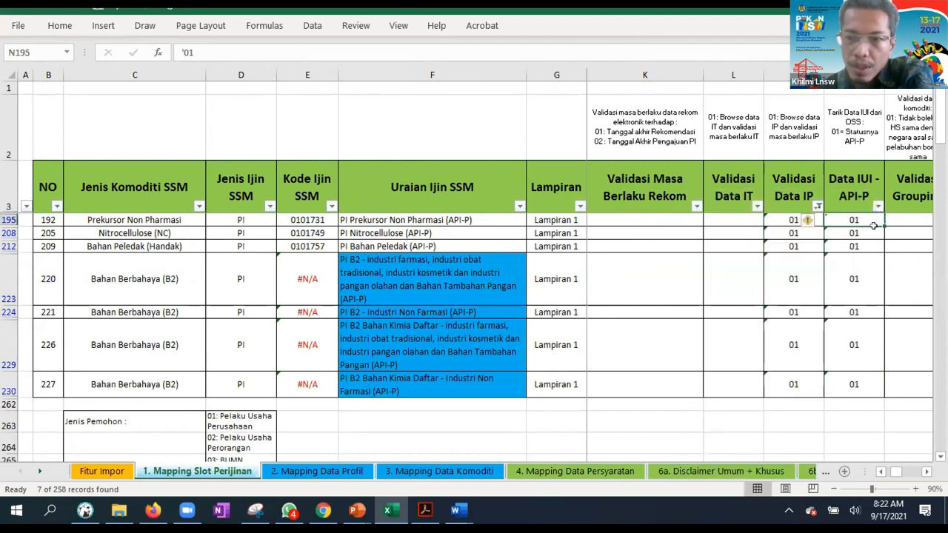
Show all permits again by reselecting every value in the Validasi Data IP filter
click(817, 205)
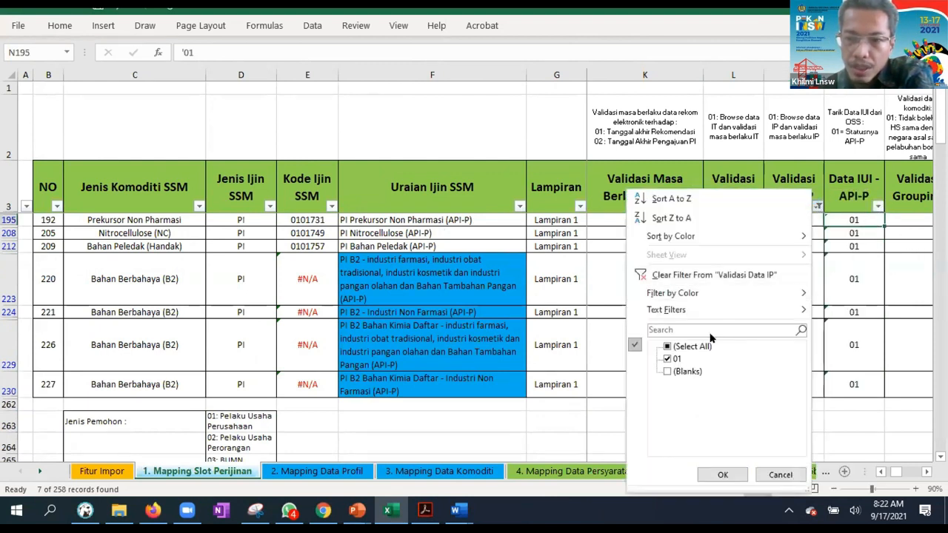
click(665, 346)
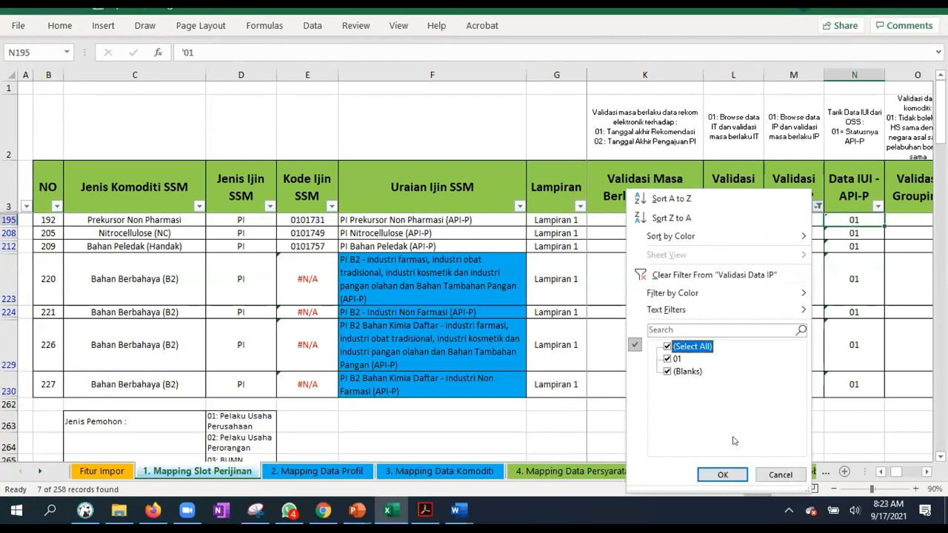
click(722, 475)
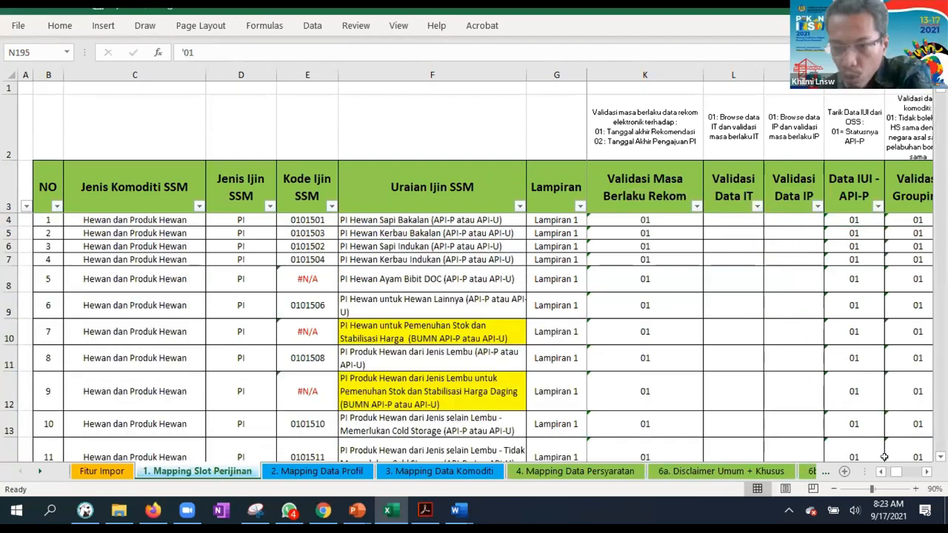
Read the full Validasi Grouping legend in O2 in an enlarged formula bar, and check the code in row 4
click(925, 472)
click(925, 472)
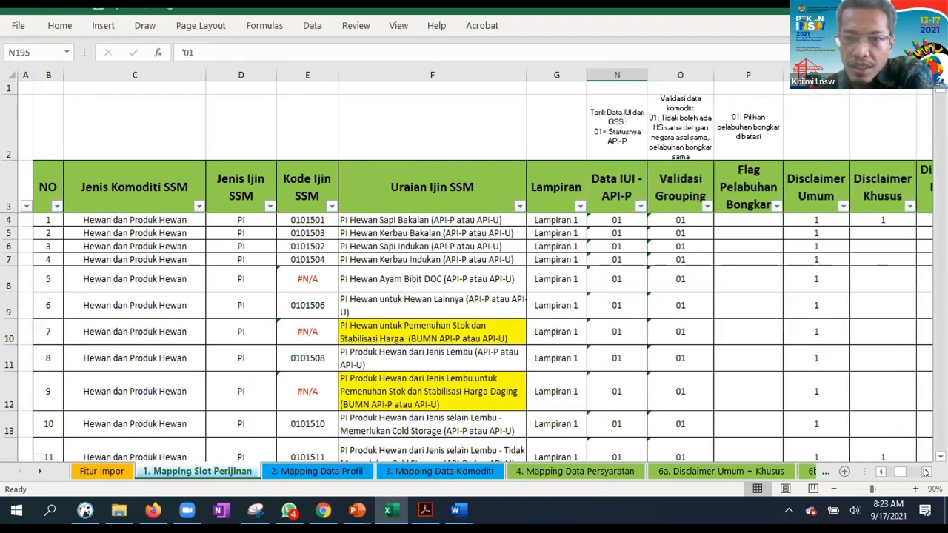
click(675, 132)
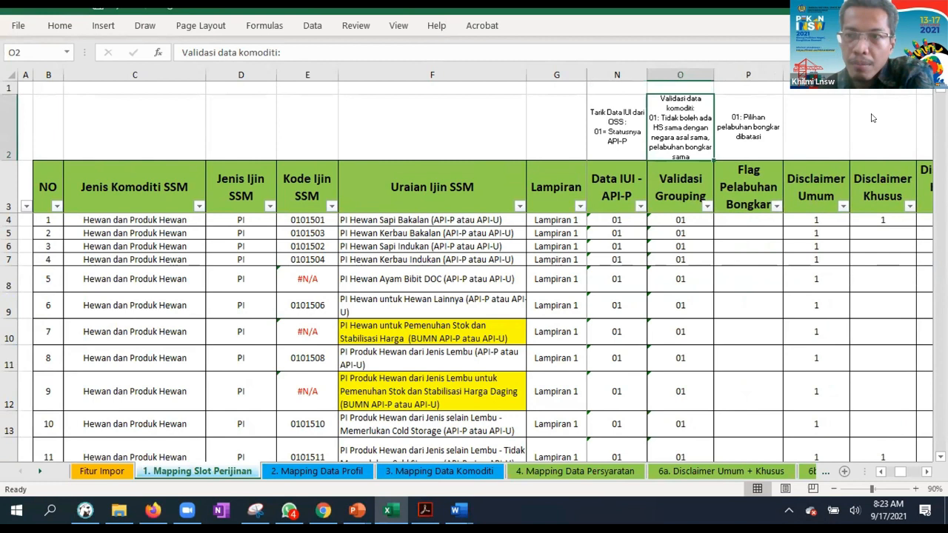
drag(311, 63, 312, 367)
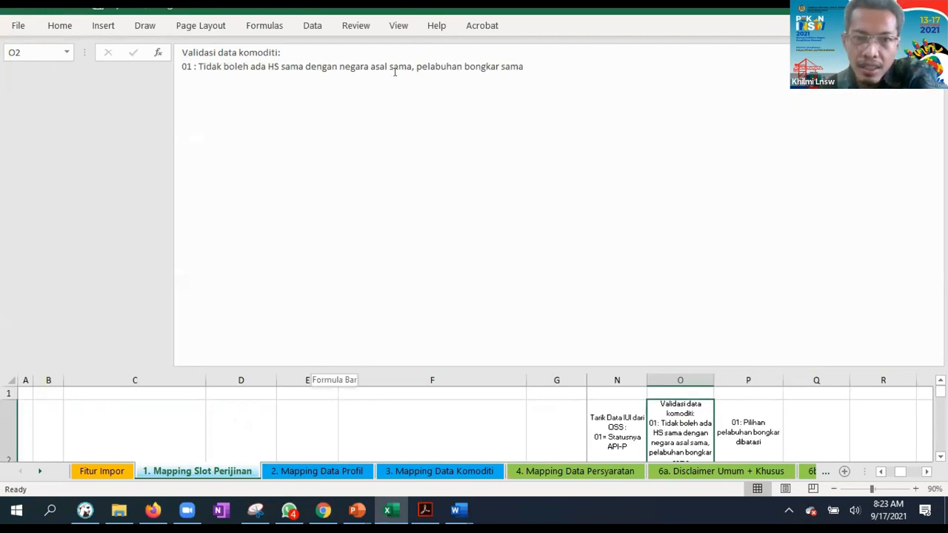
click(542, 72)
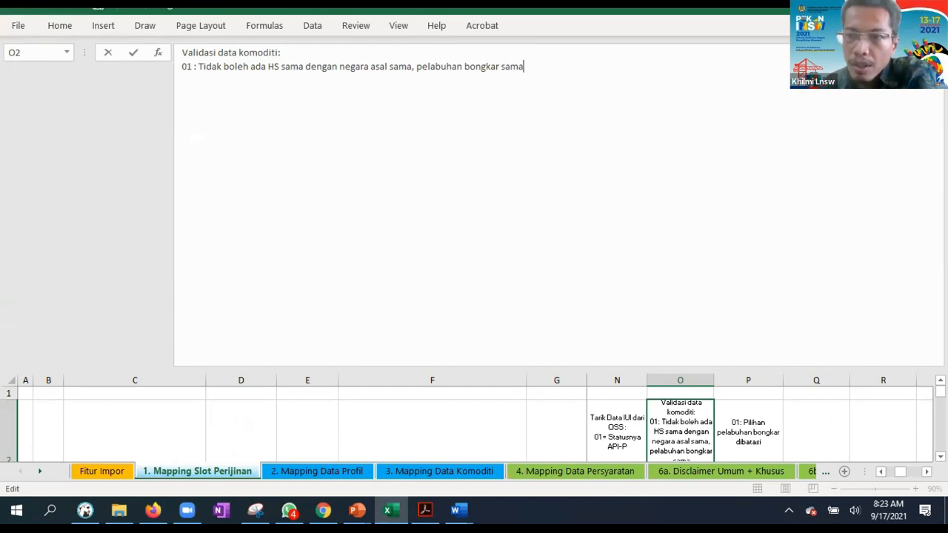
key(ctrl+shift+u)
click(682, 224)
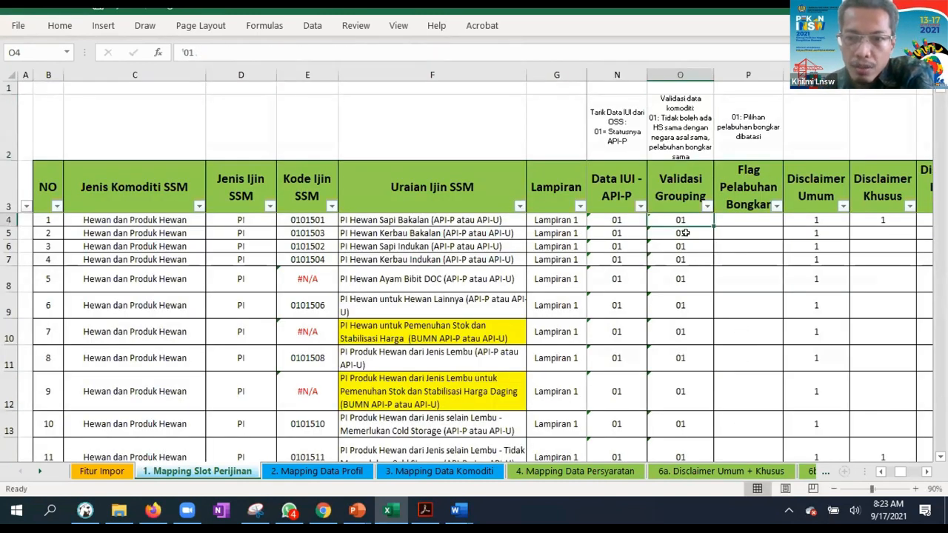
Filter Flag Pelabuhan Bongkar to code 01 to review the permits with restricted unloading ports, and restore all rows
click(775, 206)
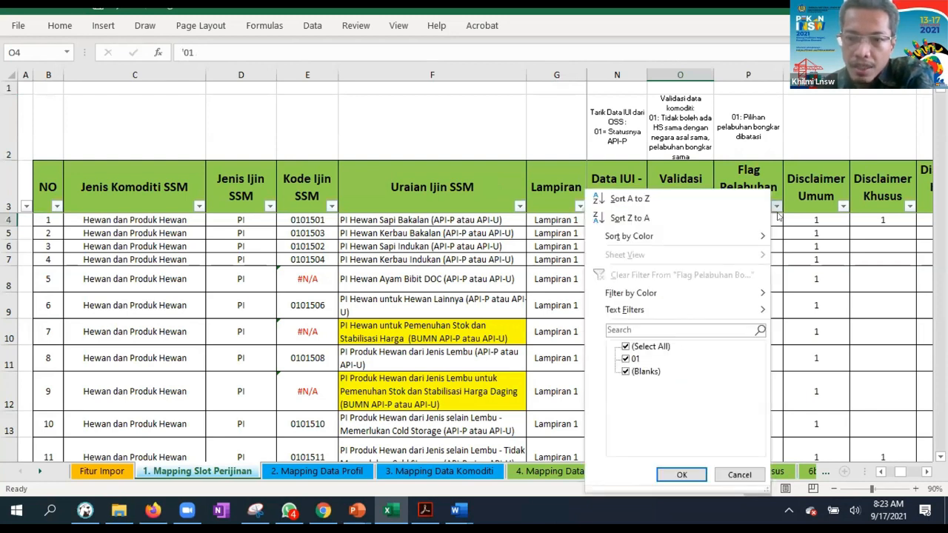
click(625, 371)
click(679, 475)
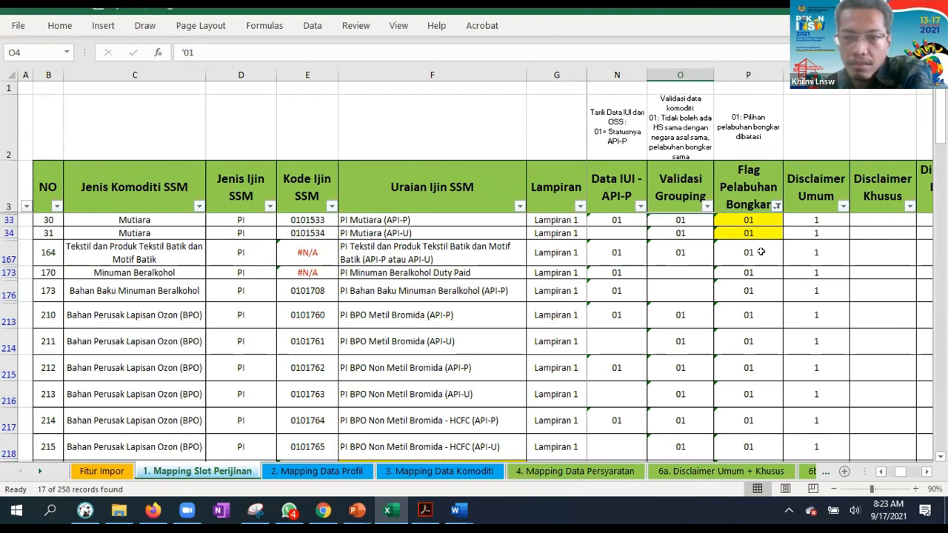
click(777, 206)
click(681, 473)
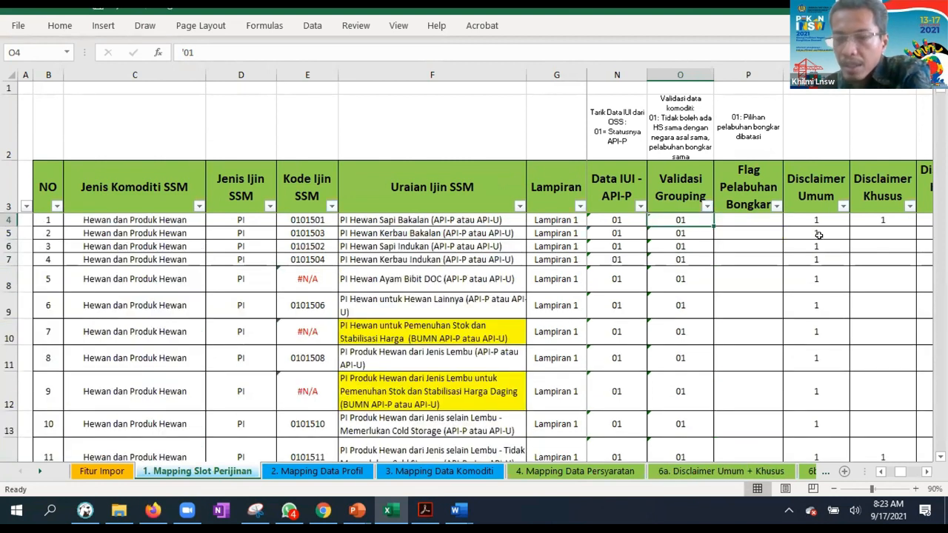
Examine the Disclaimer Khusus and Disclaimer Khusus Data flags for PI Hewan Sapi Bakalan in row 4
click(926, 472)
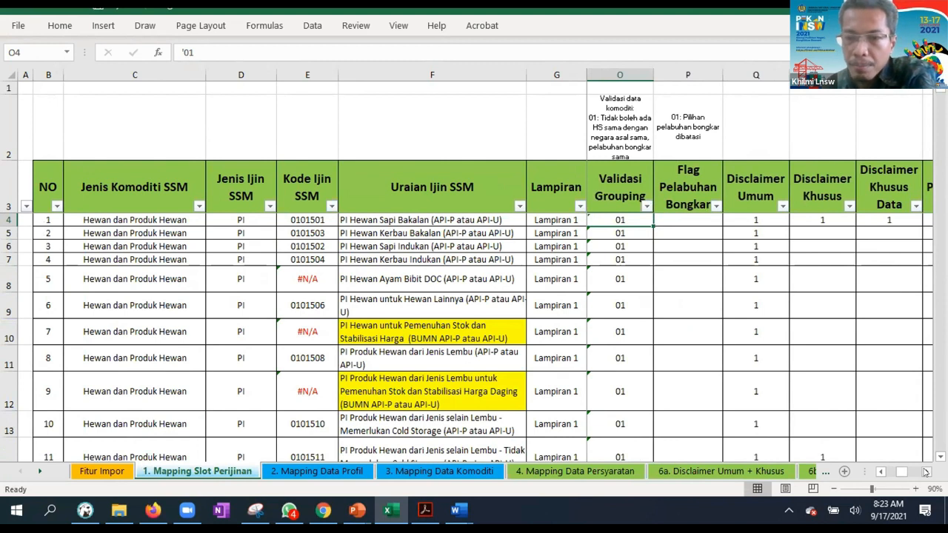
click(841, 216)
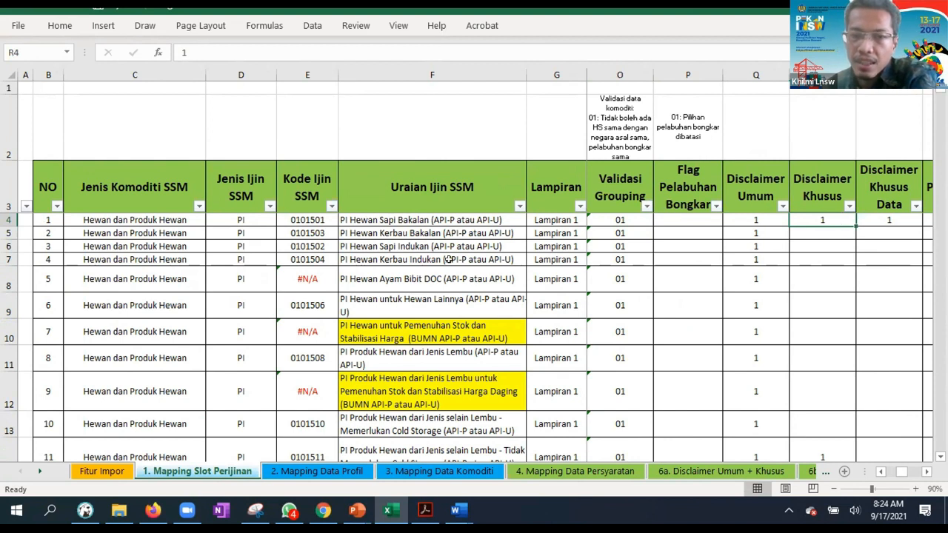
click(419, 222)
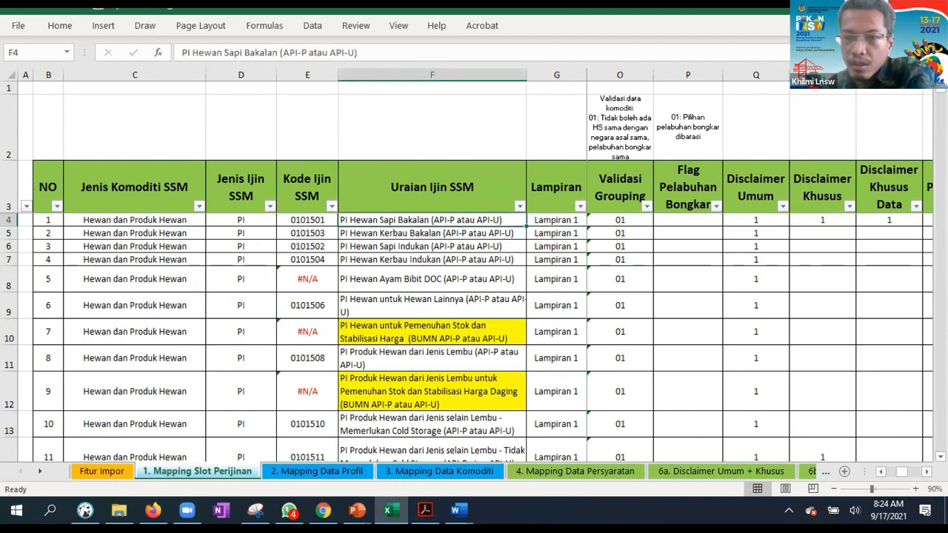
scroll(915, 393, right, 3)
scroll(880, 472, left, 1)
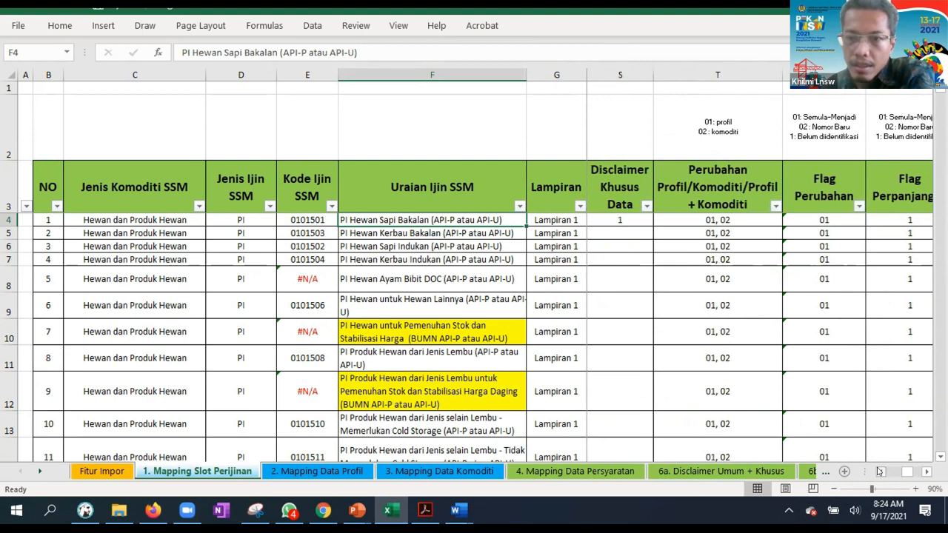
click(879, 472)
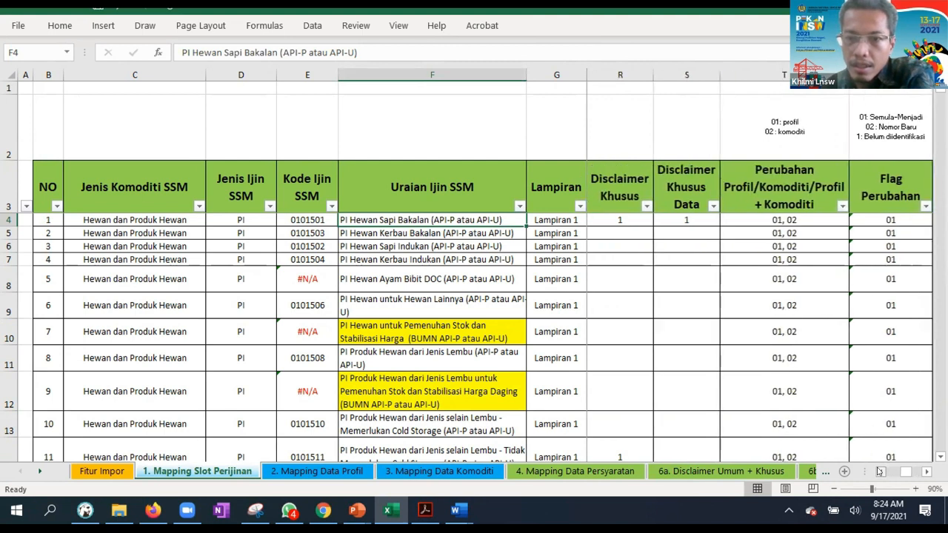
Compare the Perubahan Profil/Komoditi codes for PI Hewan Sapi Bakalan with the column legend and the Uraian Ijin SSM column
click(926, 470)
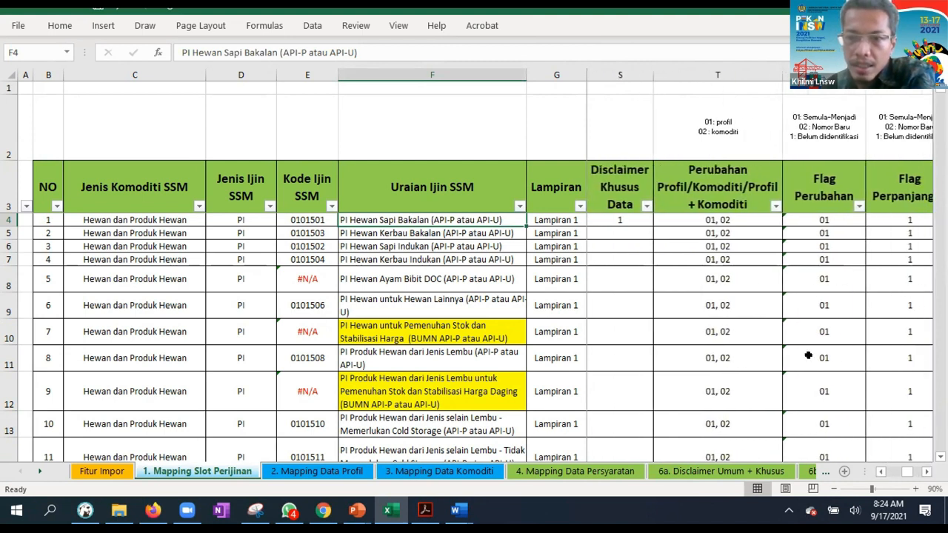
click(713, 221)
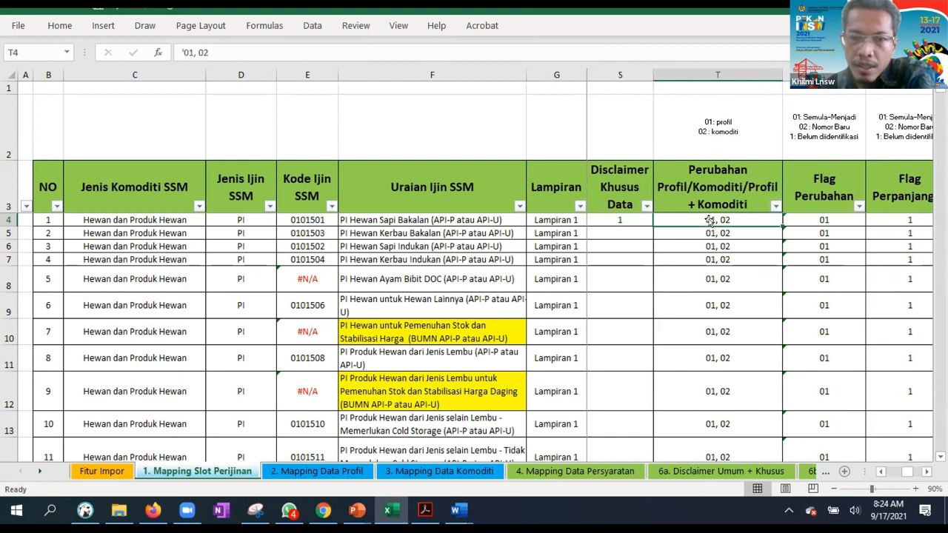
click(426, 74)
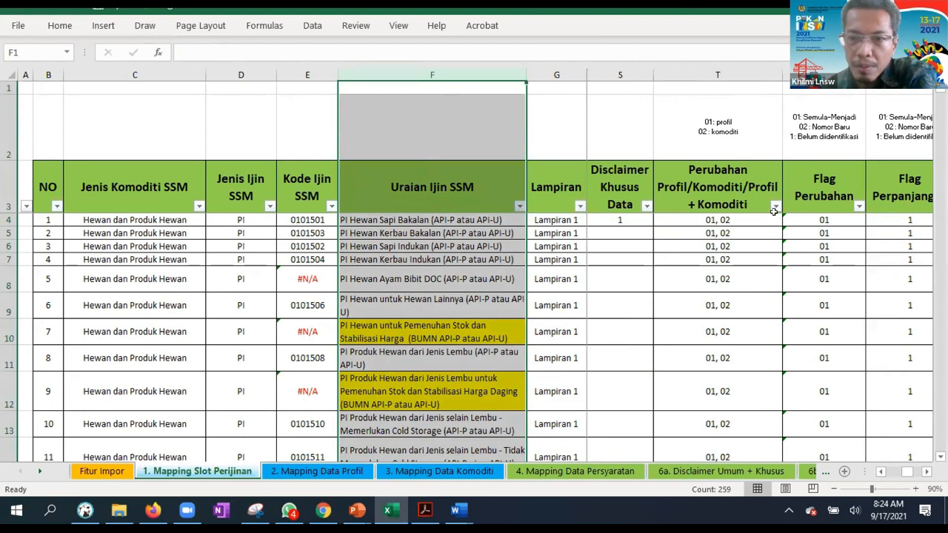
click(737, 216)
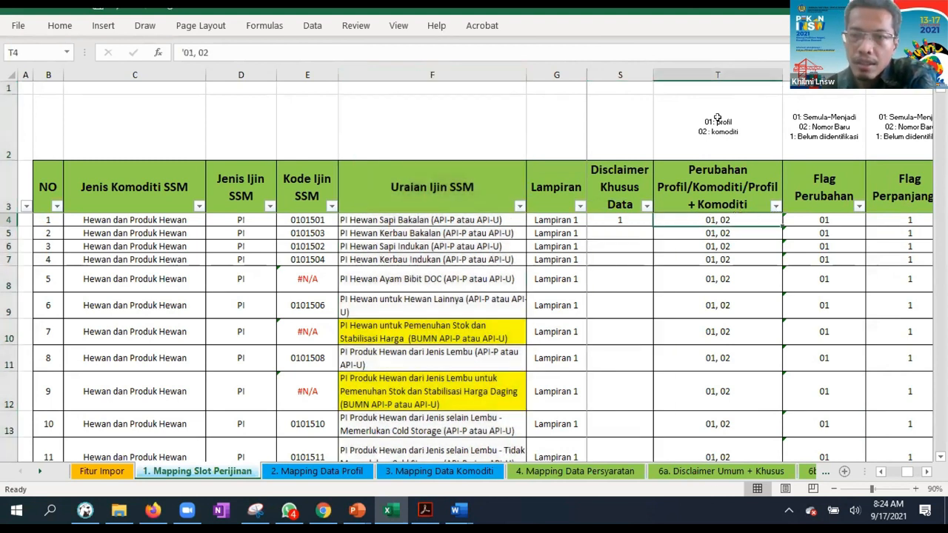
click(477, 219)
click(728, 219)
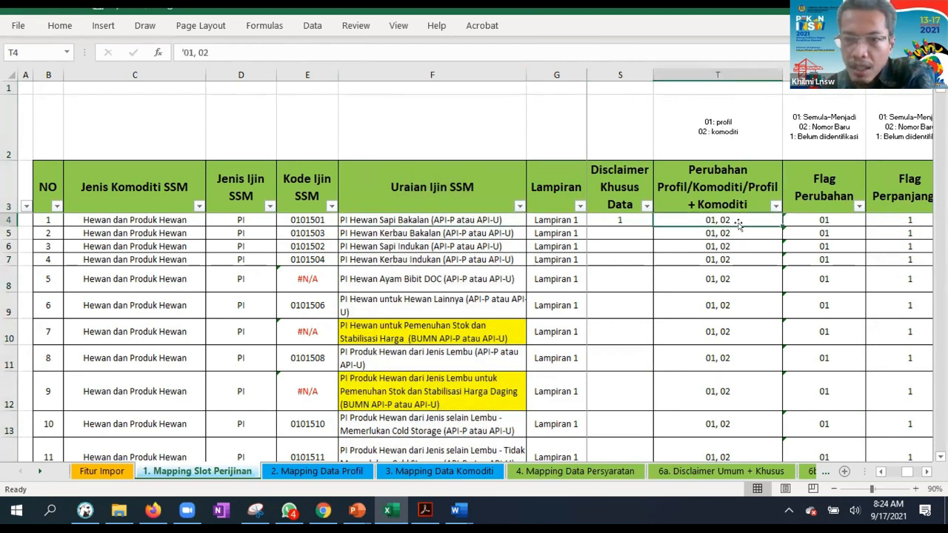
Compare the Flag Perubahan code for PI Hewan Sapi Bakalan in row 4 with the column legend
click(724, 124)
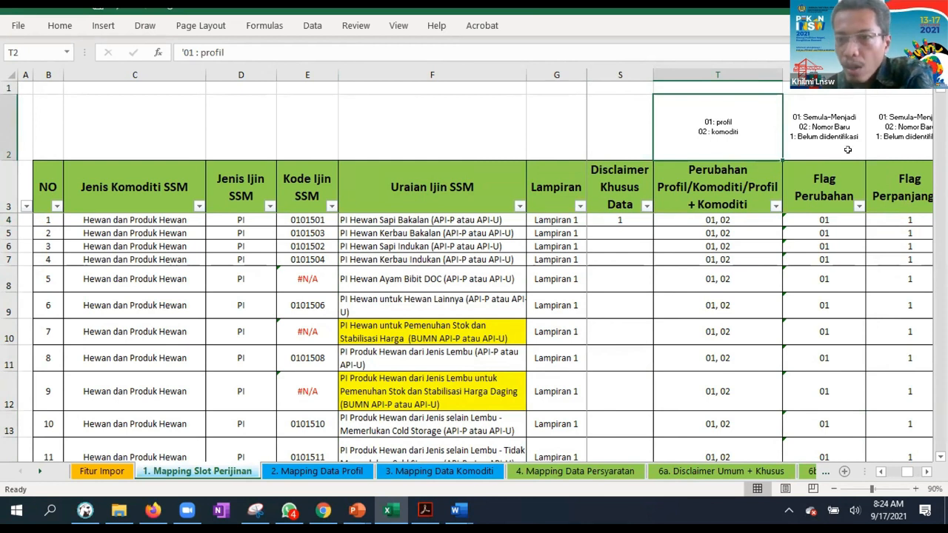
click(838, 191)
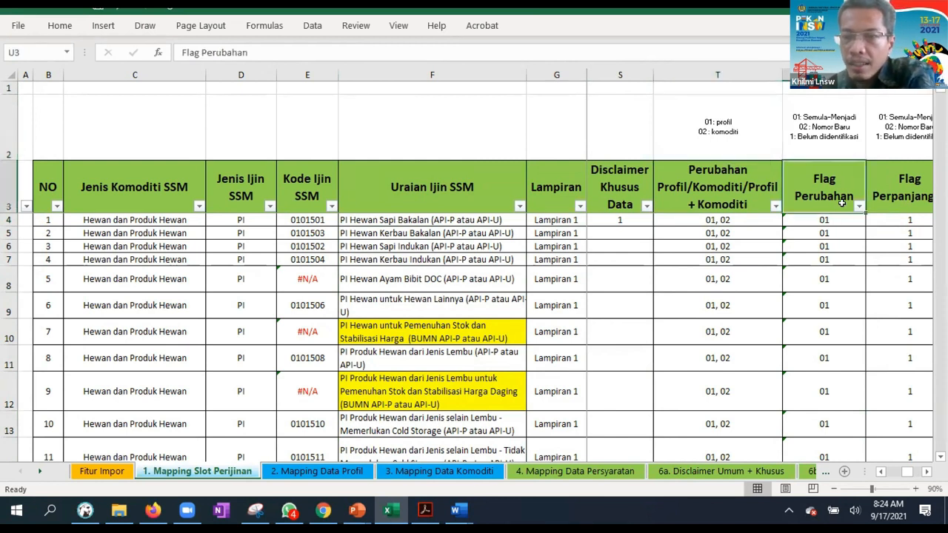
click(839, 220)
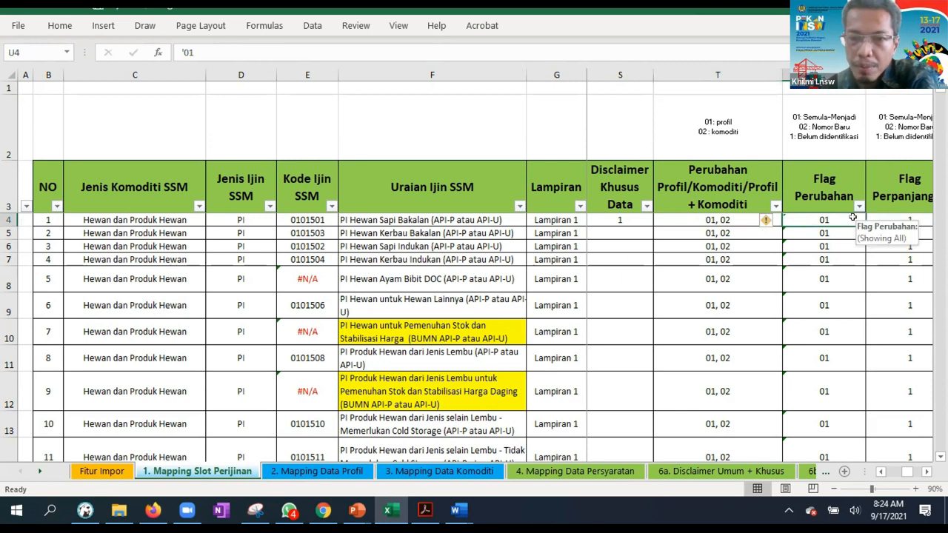
click(454, 219)
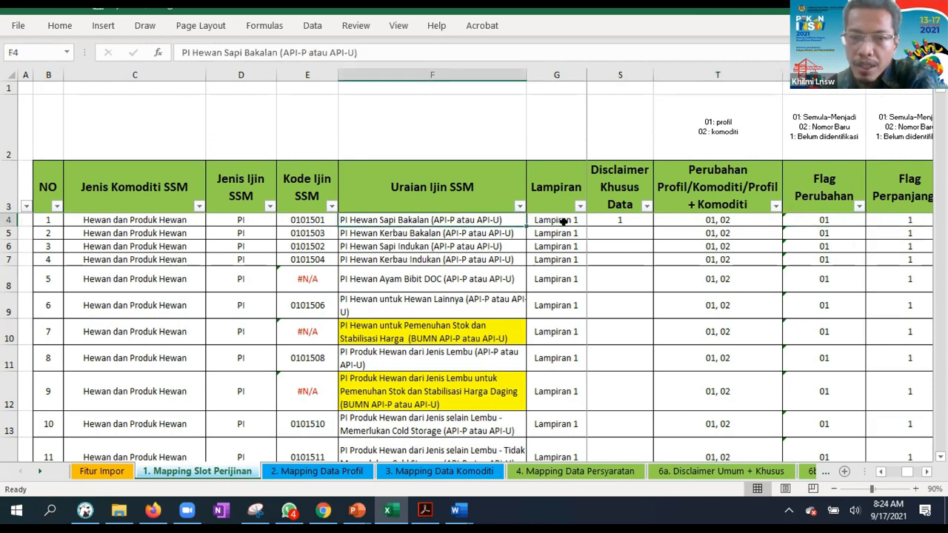
click(840, 218)
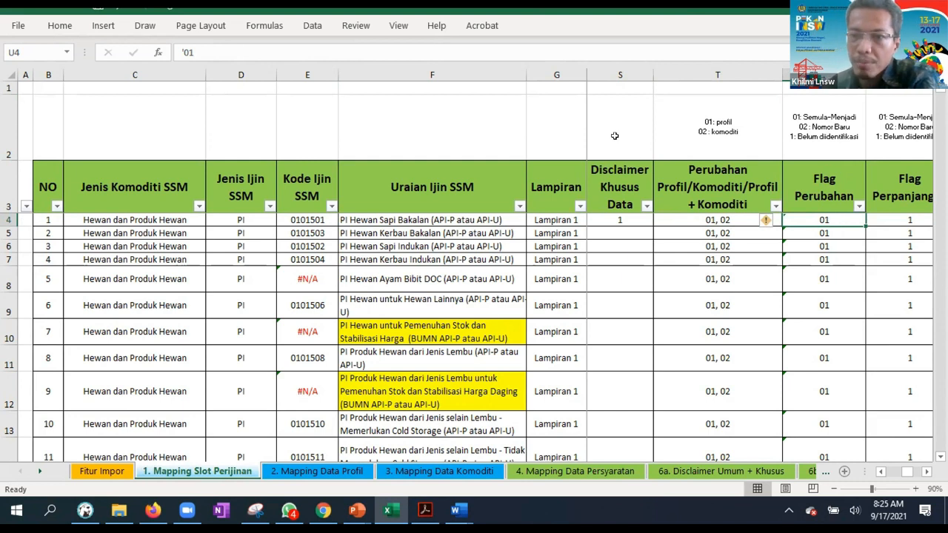
Check the Flag Perpanjangan code for PI Hewan Sapi Bakalan against the legend in V2
scroll(716, 231, right, 2)
click(724, 216)
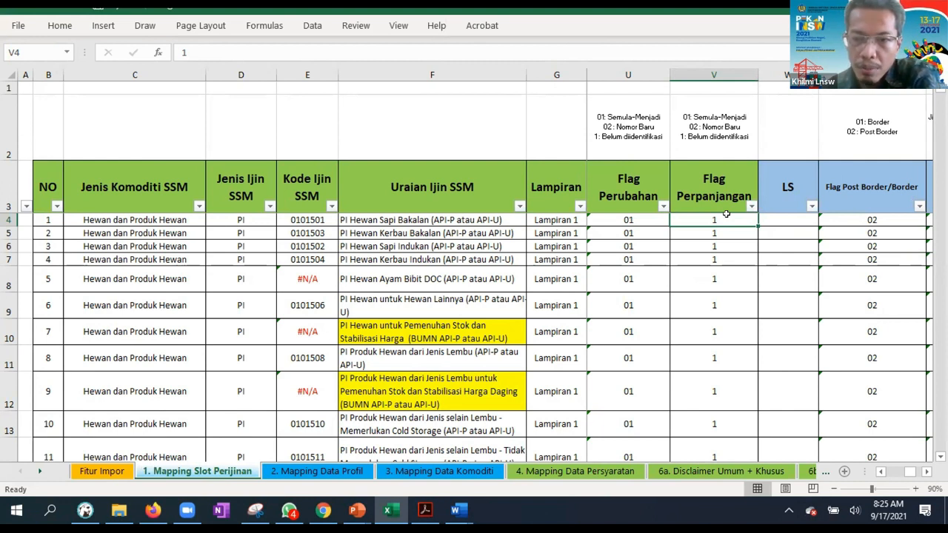
click(357, 221)
click(729, 219)
click(723, 124)
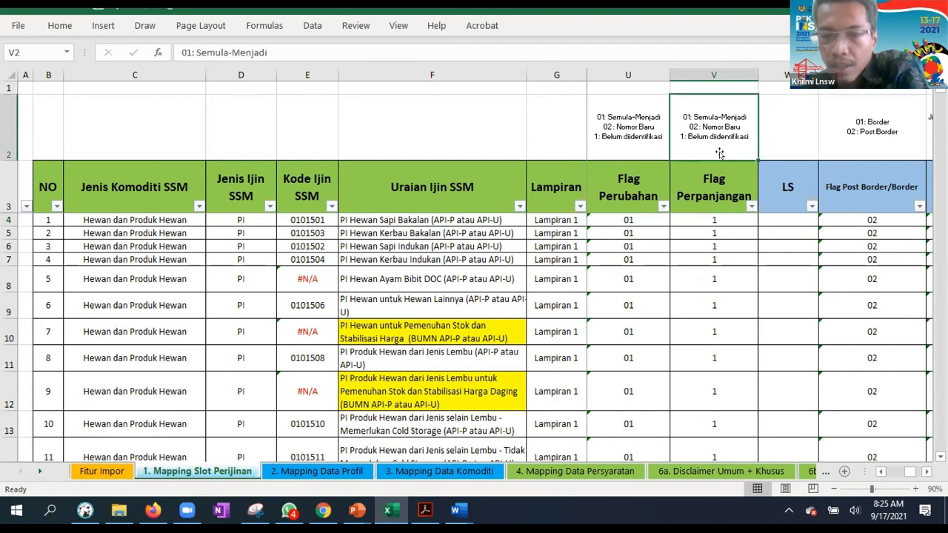
click(728, 219)
click(735, 117)
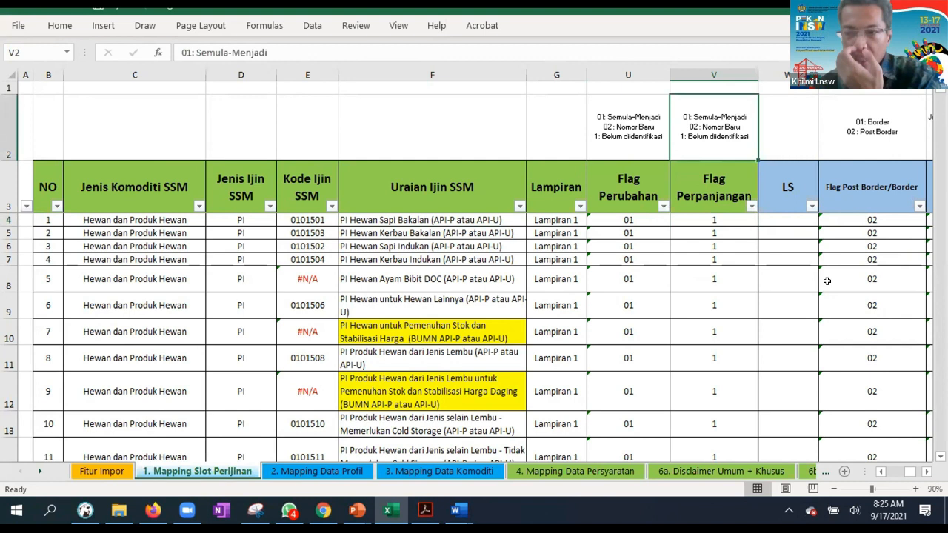
Examine the Flag Post Border/Border, Jumlah PI and Transaksional / Non Transaksional codes for PI Hewan Sapi Bakalan in row 4
click(928, 471)
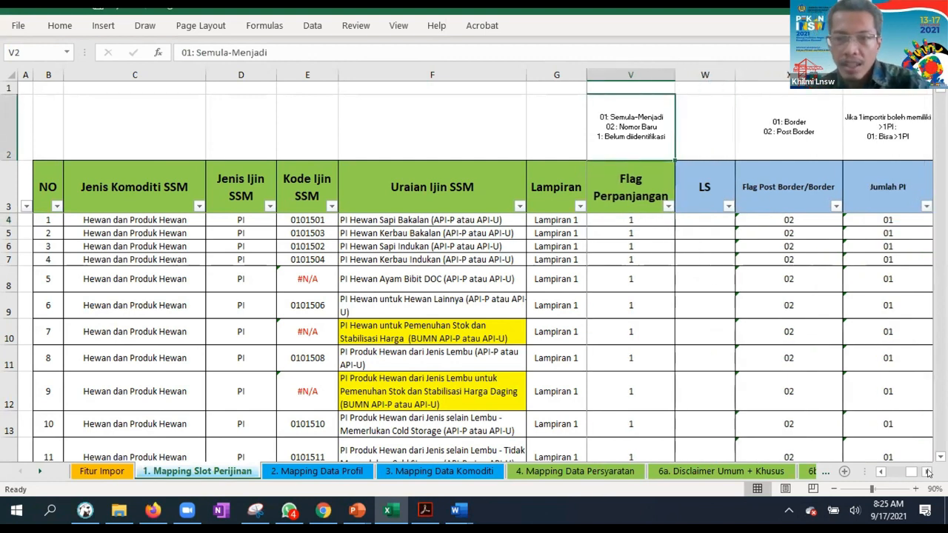
click(442, 217)
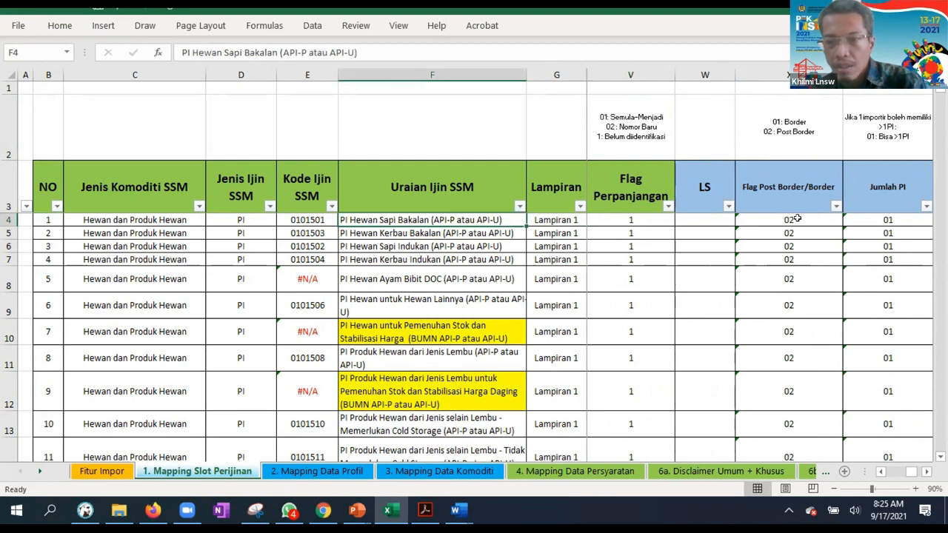
click(927, 472)
click(926, 471)
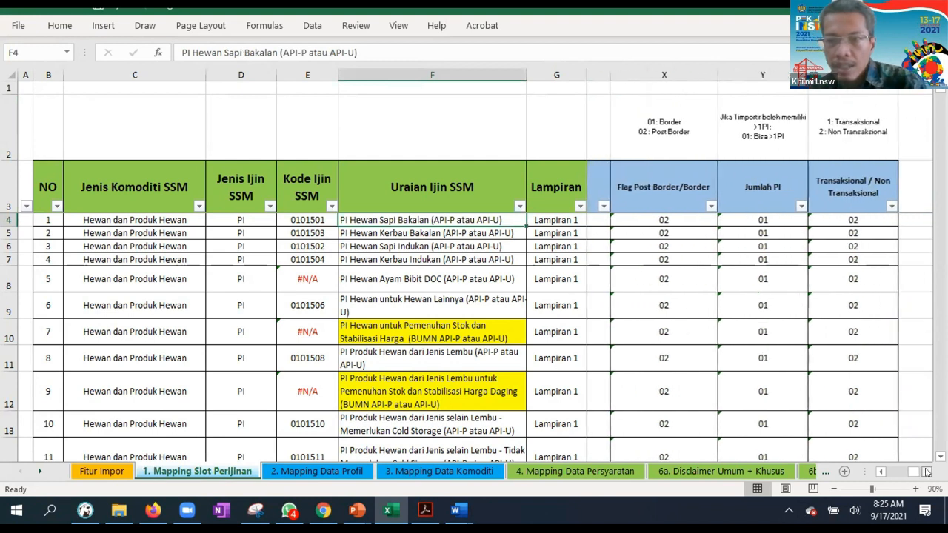
click(758, 218)
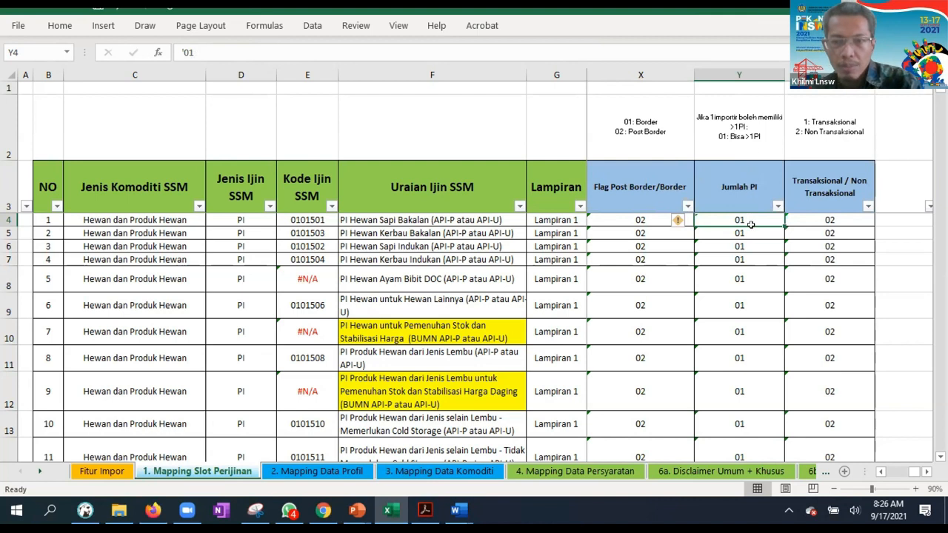
click(465, 215)
click(758, 218)
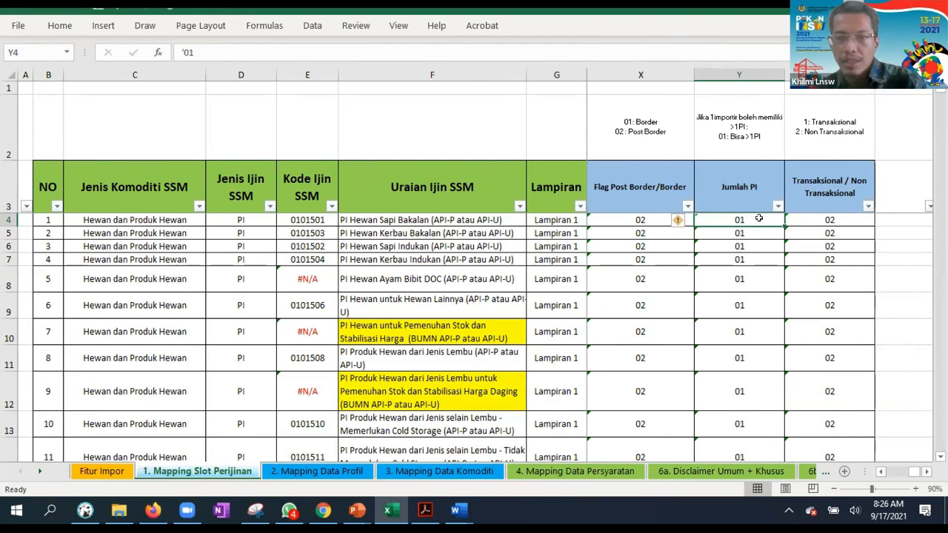
click(822, 220)
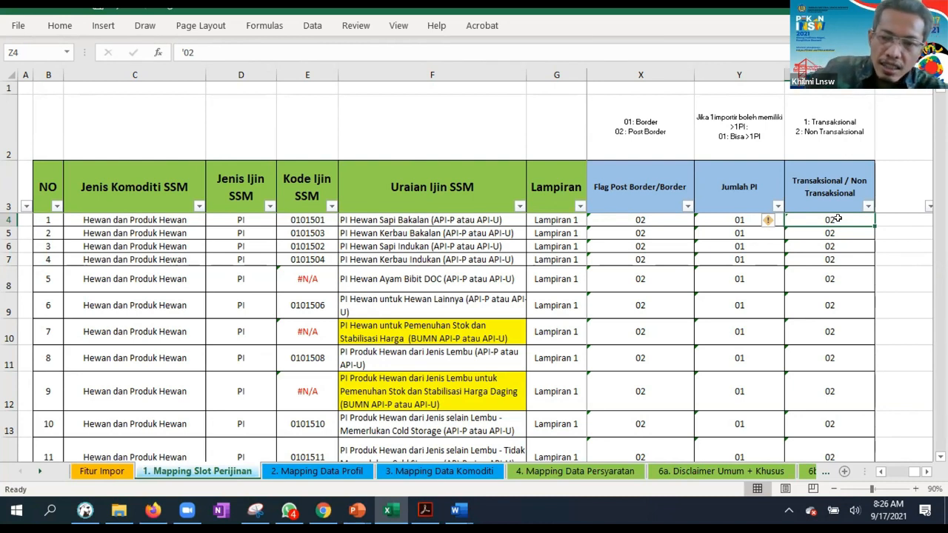
Return to the Jenis Pemohon column and select row 2 to review the code legends
drag(915, 471, 889, 481)
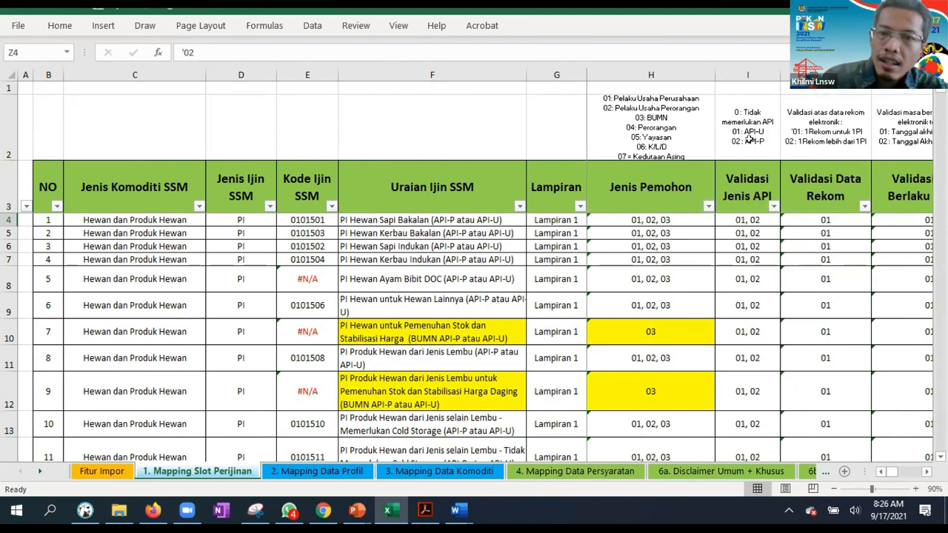
click(670, 144)
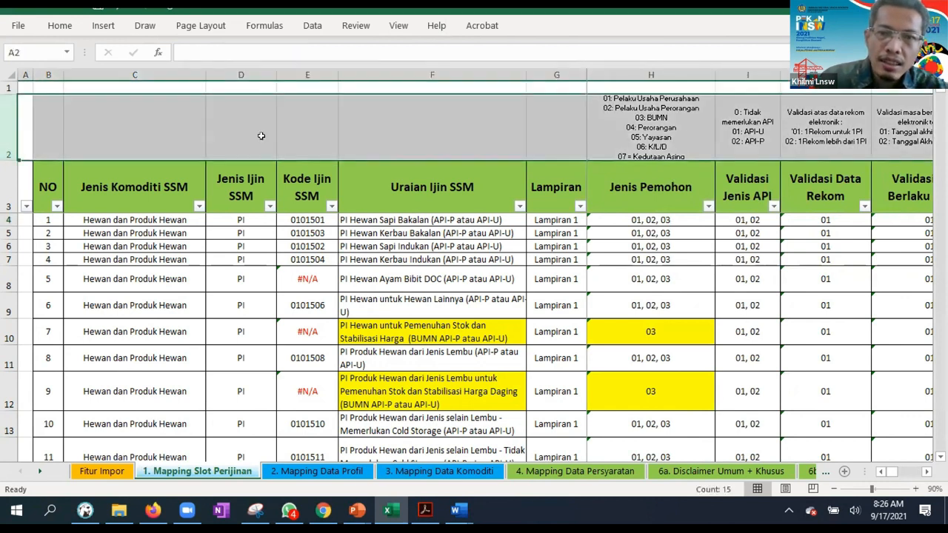
click(9, 126)
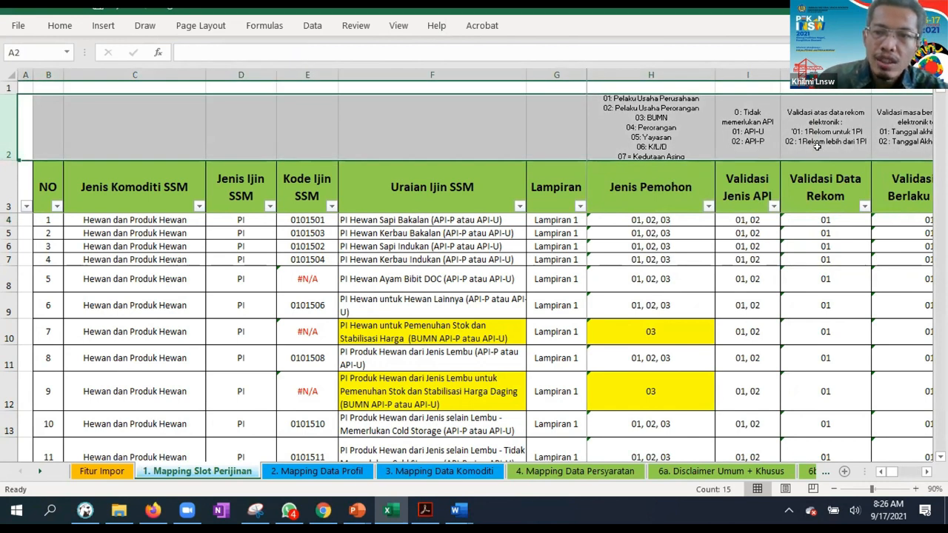
Review the Status KSWP, Status Non Blokir Kemendag and Status NIB headers on 2. Mapping Data Profil, and view the 3. Mapping Data Komoditi sheet
key(ctrl+Page_Down)
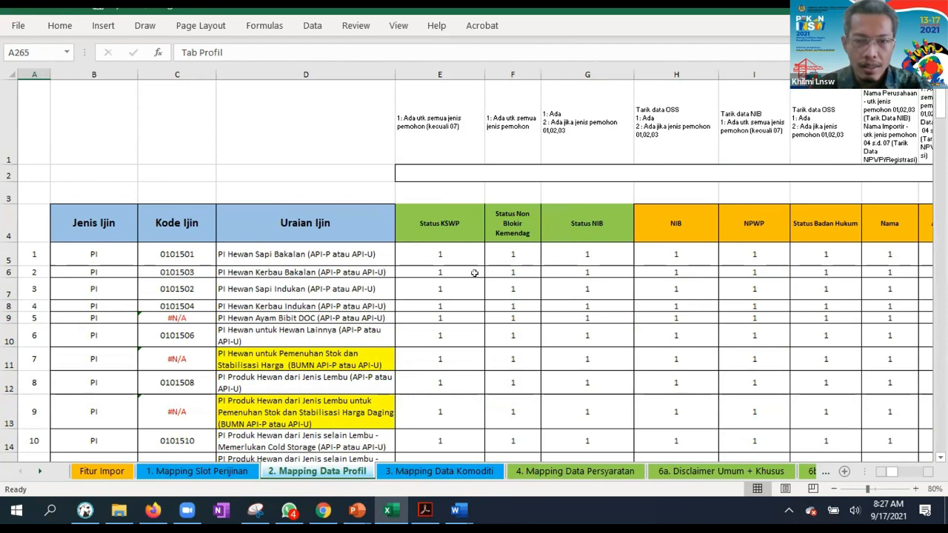
click(450, 211)
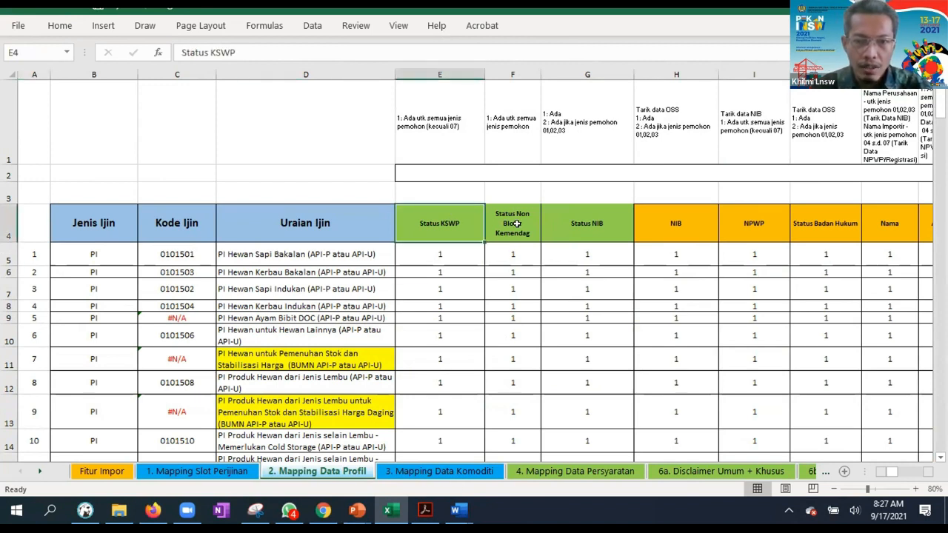
click(516, 223)
click(590, 223)
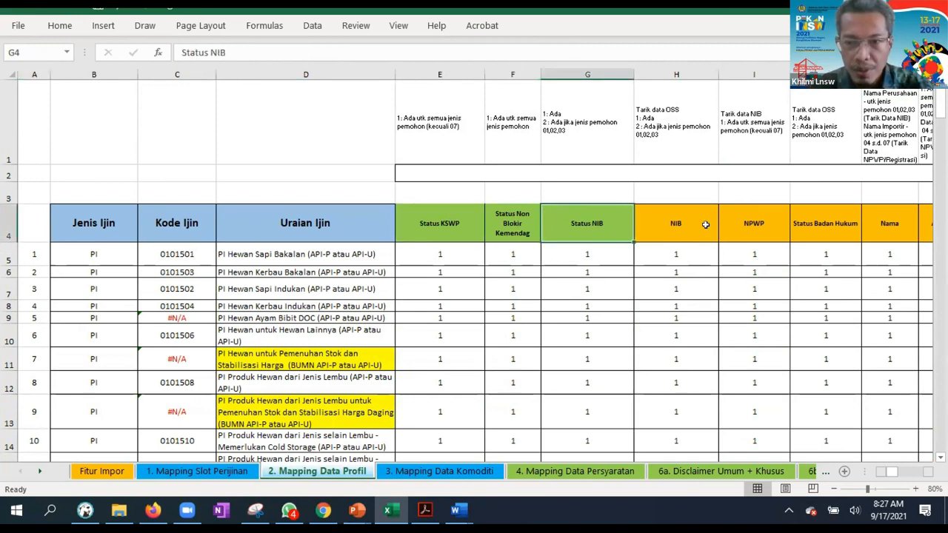
click(489, 471)
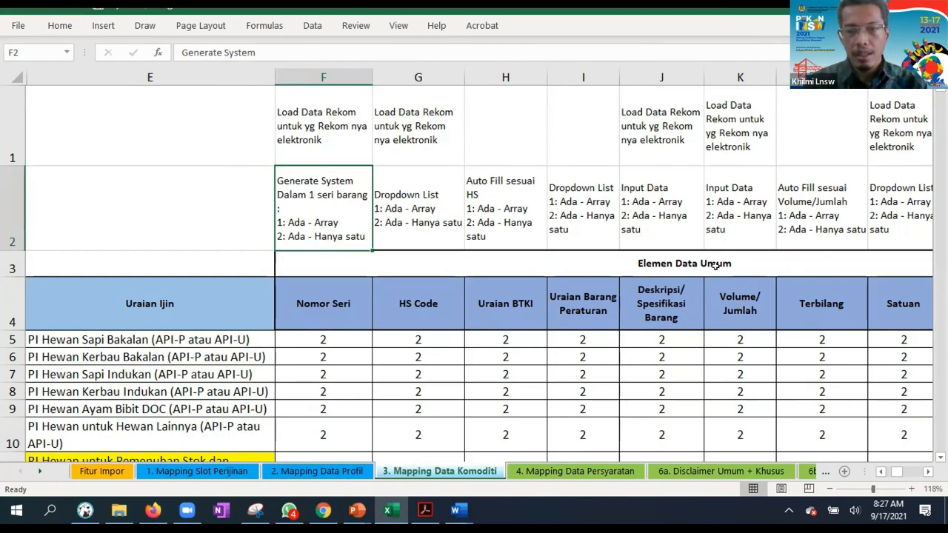
On 4. Mapping Data Persyaratan, filter the IT-B2 (API-U BUMN) column under 202 to value 1 and select the remaining Dokumen Persyaratan entries
click(567, 472)
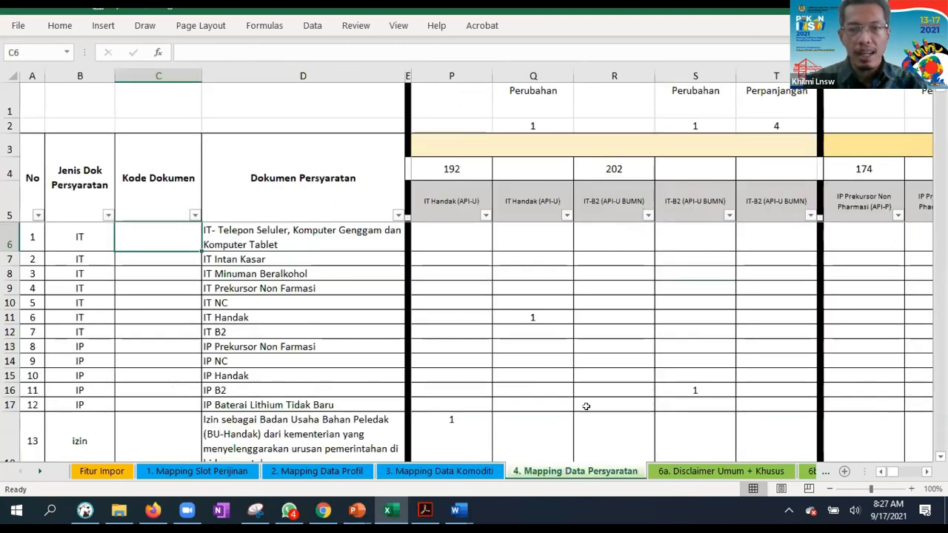
click(442, 204)
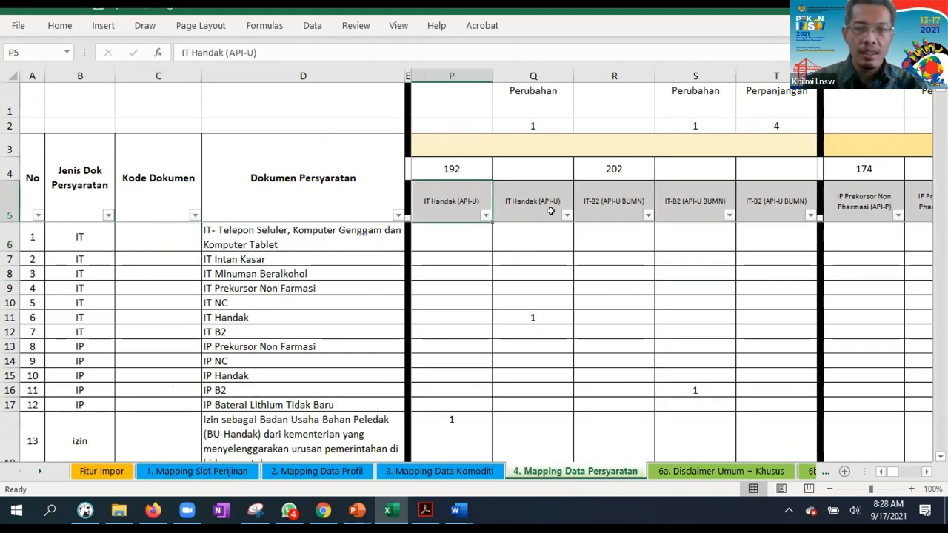
click(590, 202)
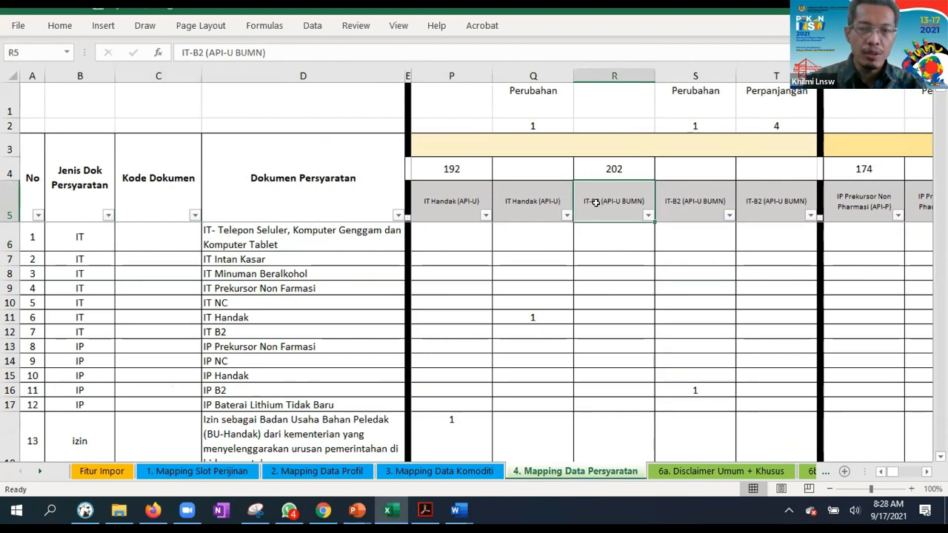
click(648, 215)
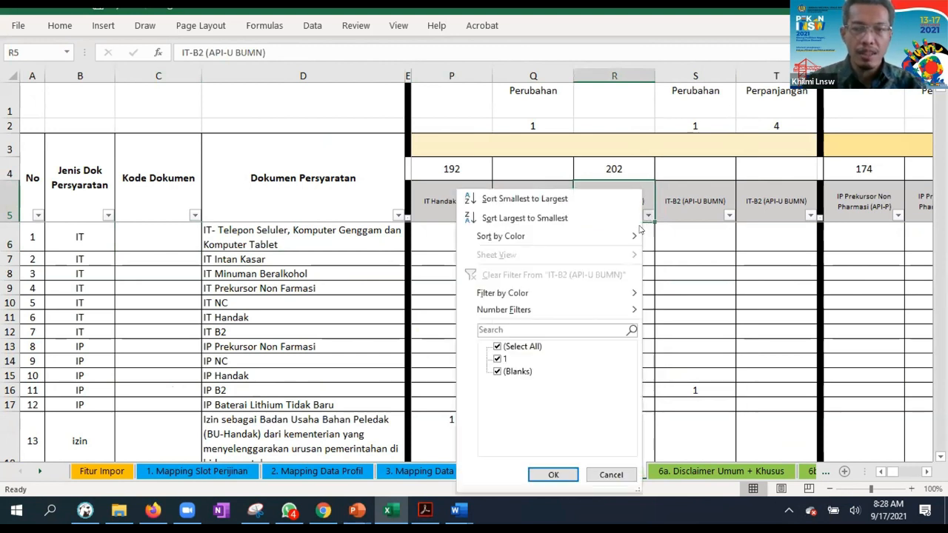
click(496, 371)
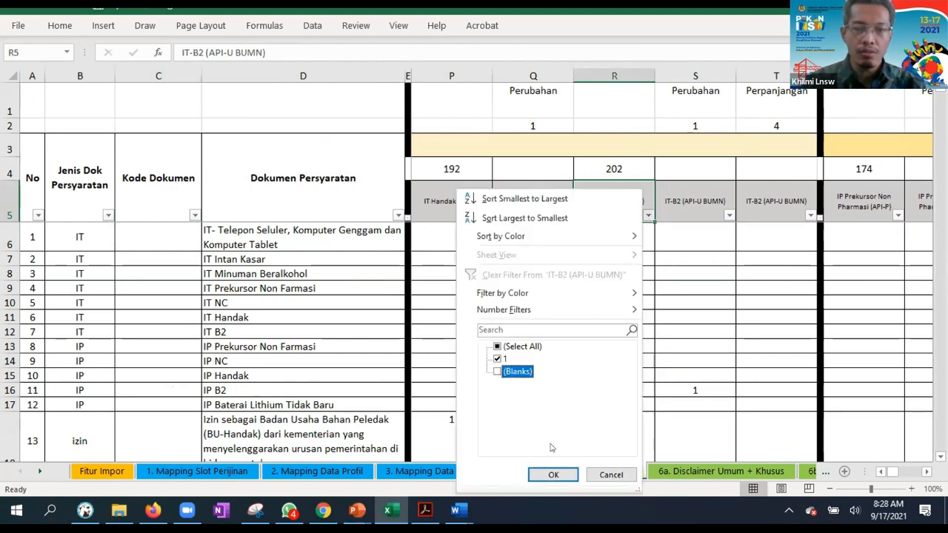
click(554, 473)
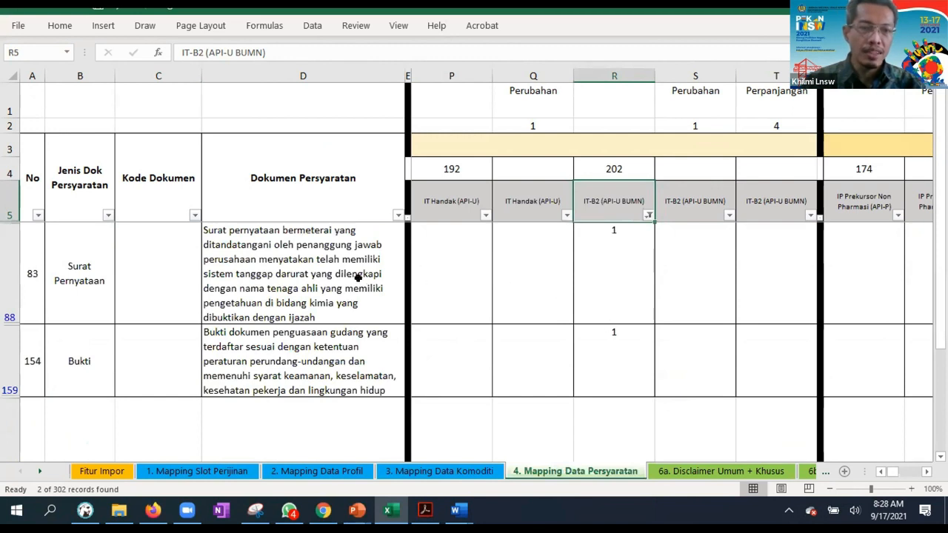
click(326, 272)
shift+click(326, 368)
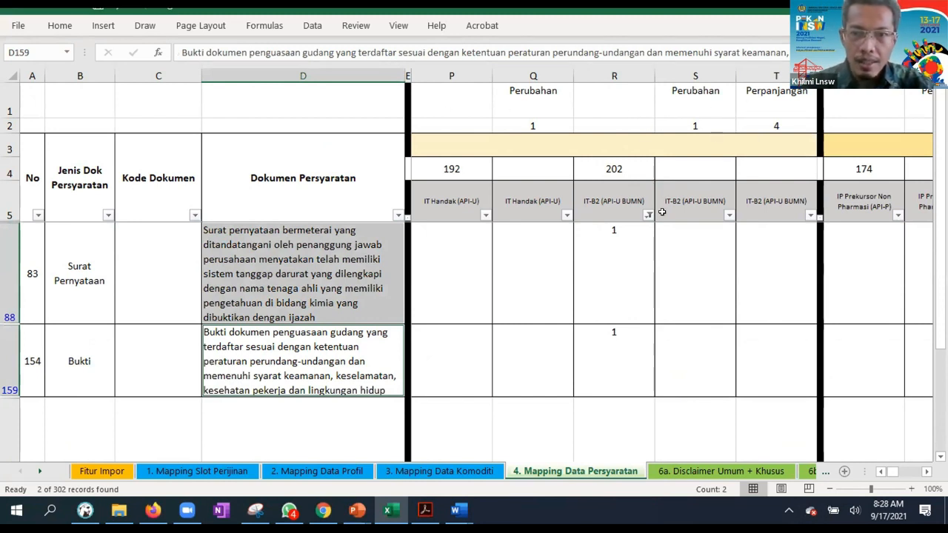
Look through the permit columns of the filtered requirements sheet as far as PI Hewan Sapi Bakalan, and return to the first permit column
click(926, 472)
click(926, 472)
click(926, 472)
click(926, 472)
click(926, 472)
click(926, 471)
click(926, 472)
click(926, 472)
click(926, 472)
click(926, 472)
click(926, 472)
click(926, 471)
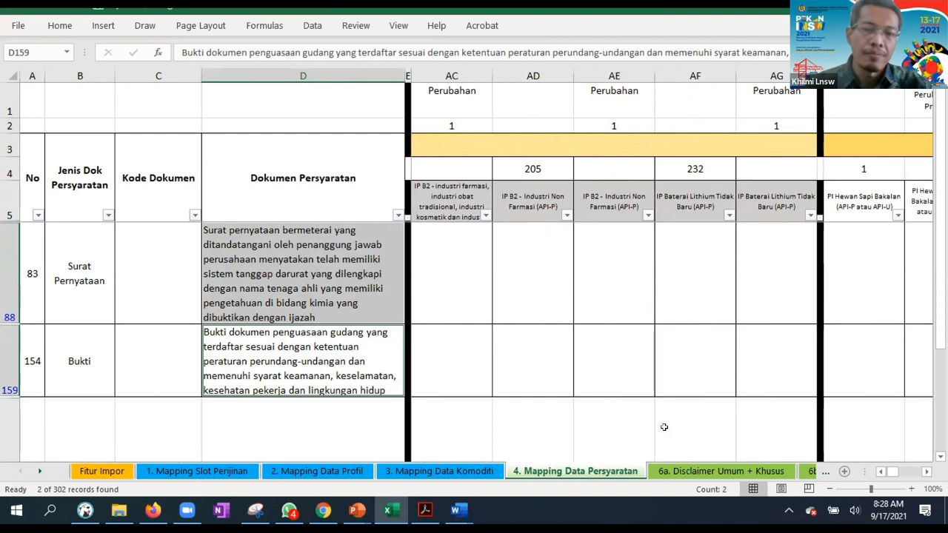
drag(894, 472, 887, 471)
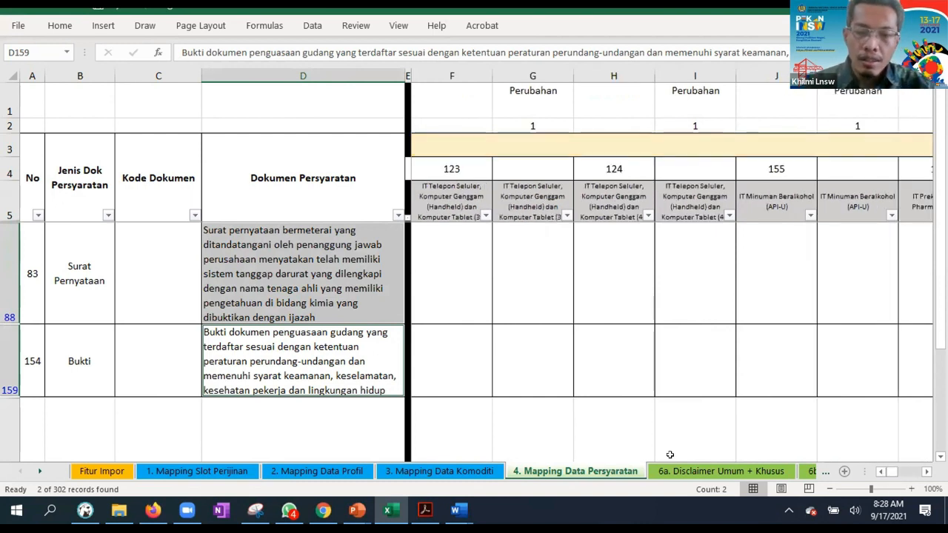
On the 6a. Disclaimer Umum + Khusus sheet, examine the general disclaimer text and the special disclaimer for PI Hewan Sapi Bakalan
click(703, 477)
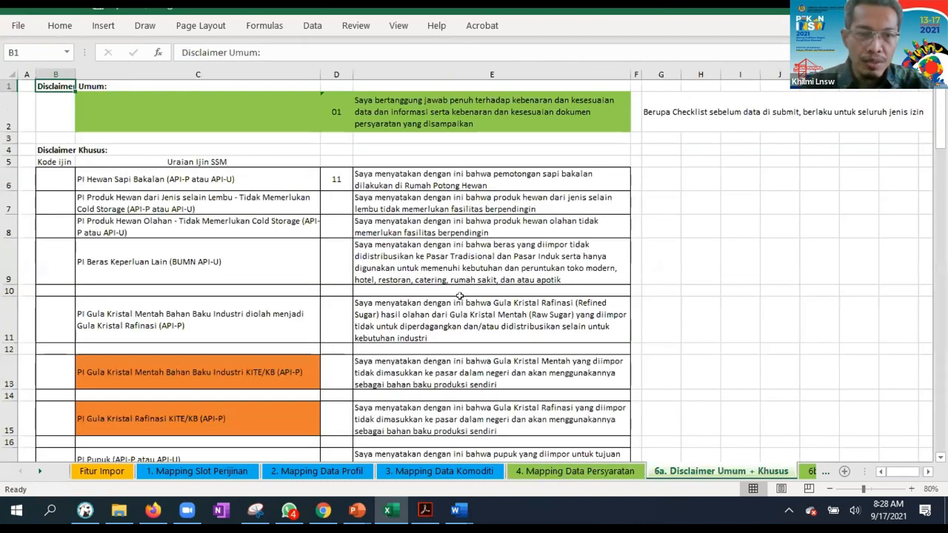
click(187, 180)
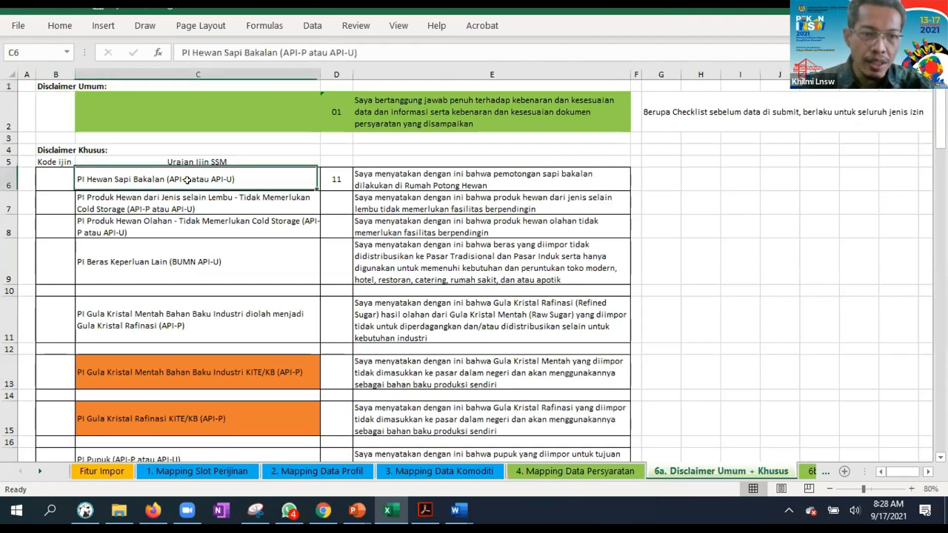
click(451, 122)
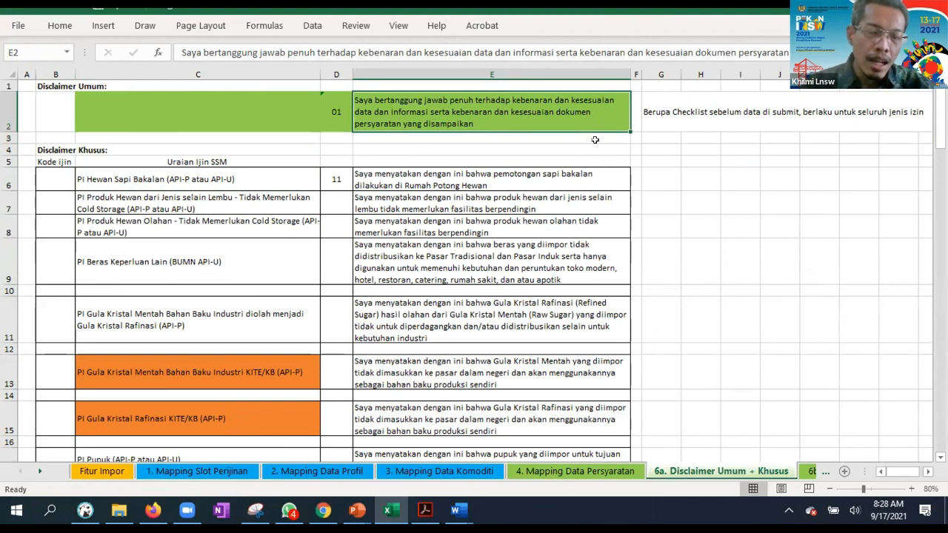
click(542, 182)
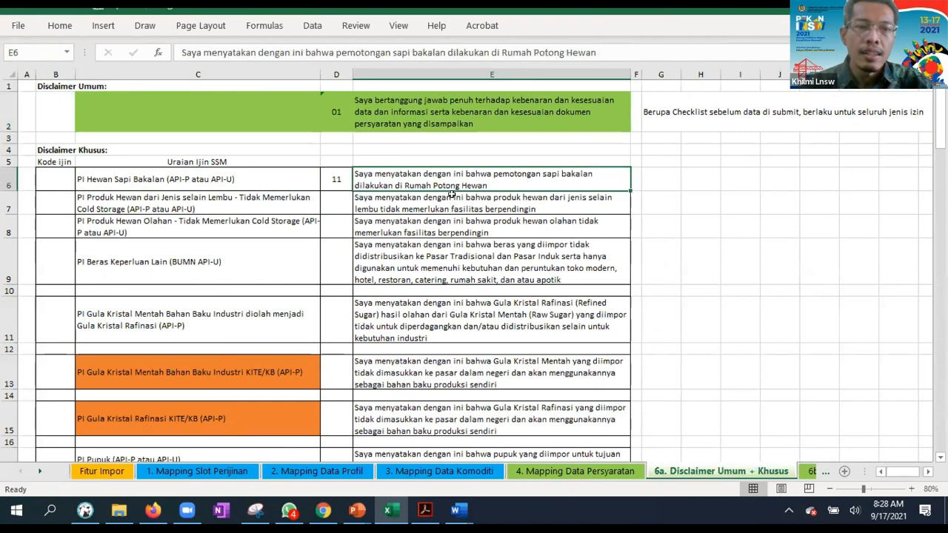
click(206, 179)
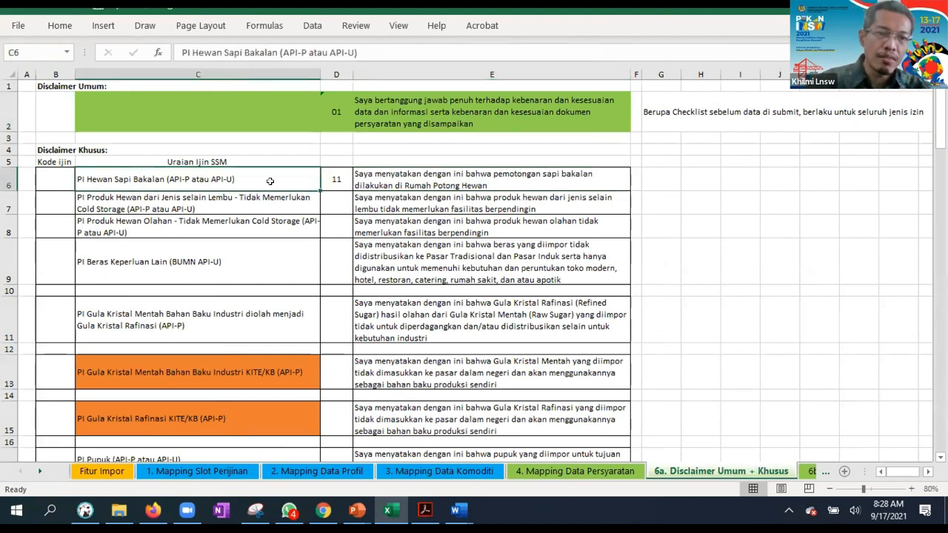
Page past the 6b. Disclaimer Khusus Data sheet and show the start of the 7. Ref Pelabuhan Bongkar sheet
key(ctrl+Page_Down)
key(ctrl+Page_Down)
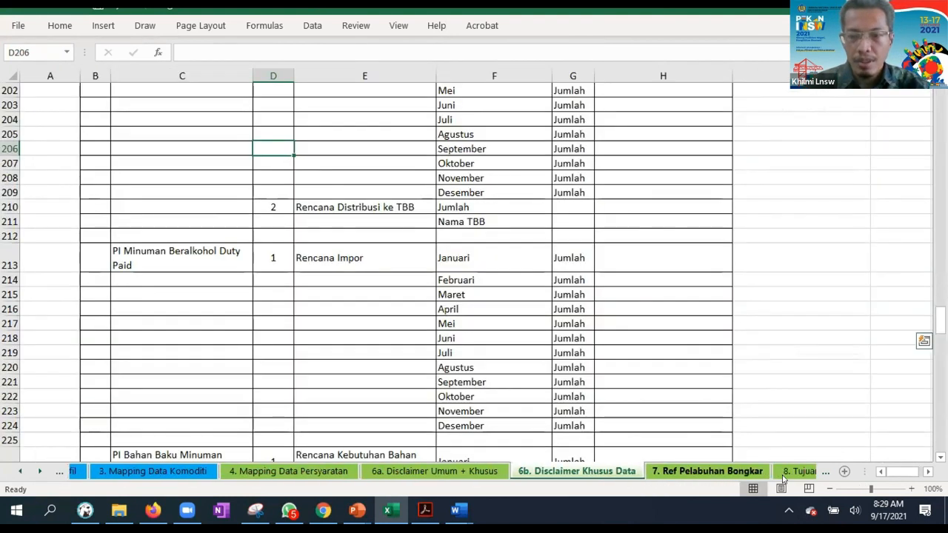
scroll(535, 334, up, 5)
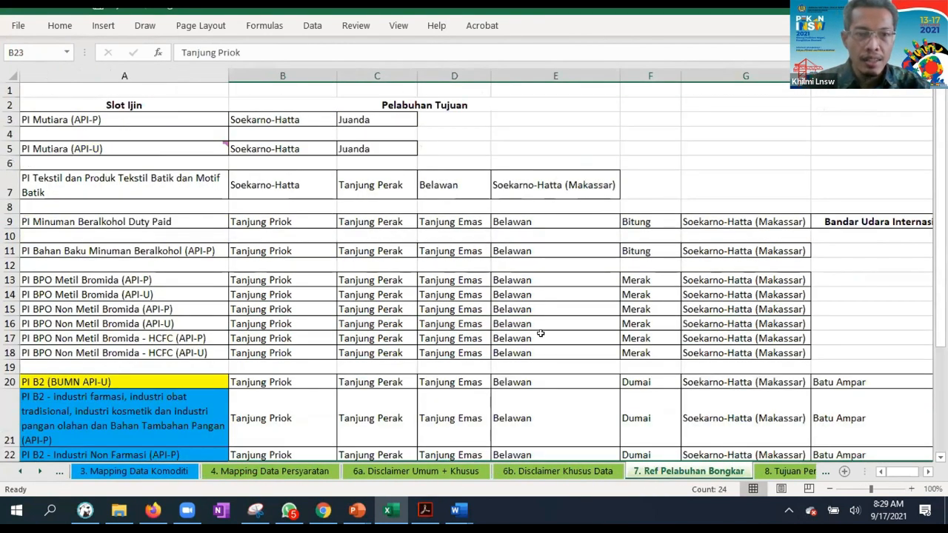
Examine the Pelabuhan Tujuan entries for PI Mutiara (API-P), Soekarno-Hatta and Juanda, and look over the ports of the remaining permits
click(169, 116)
click(272, 119)
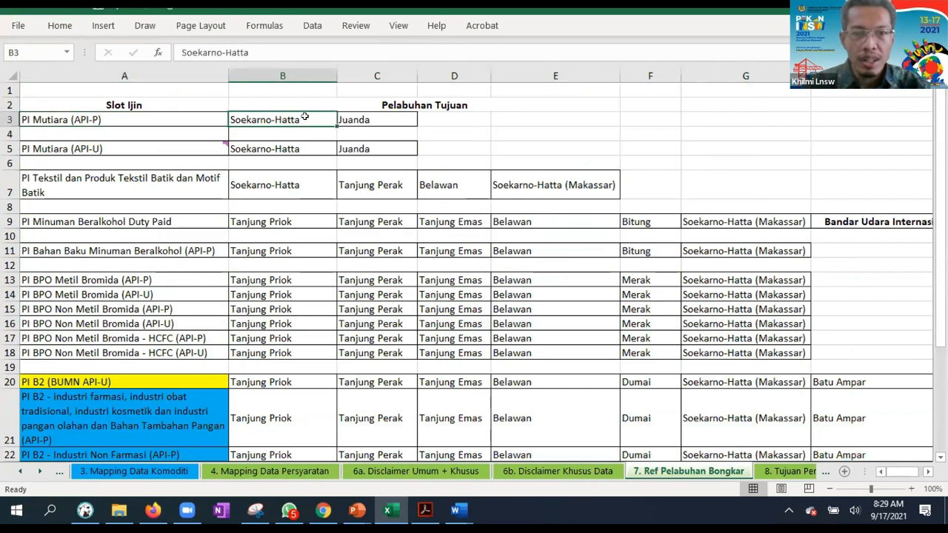
click(349, 119)
click(304, 128)
drag(304, 122, 354, 124)
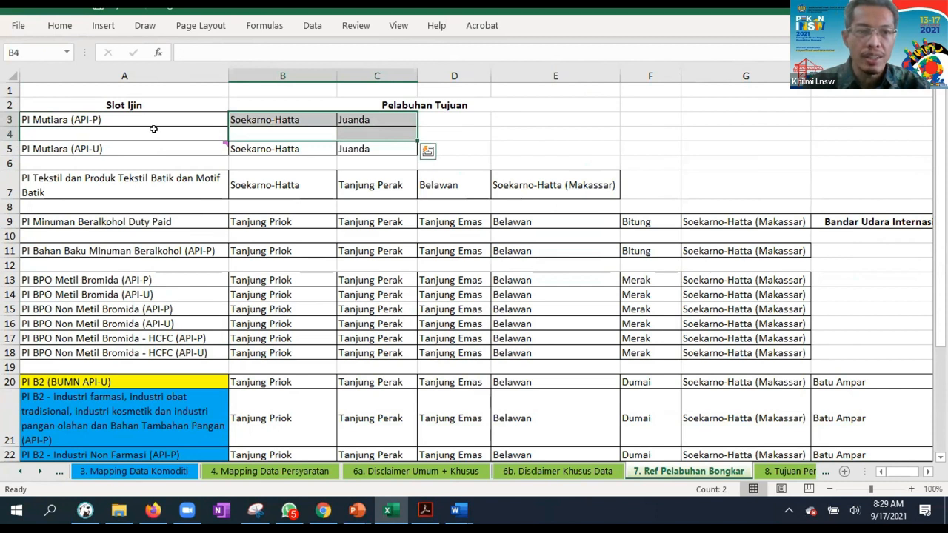
drag(290, 119, 402, 129)
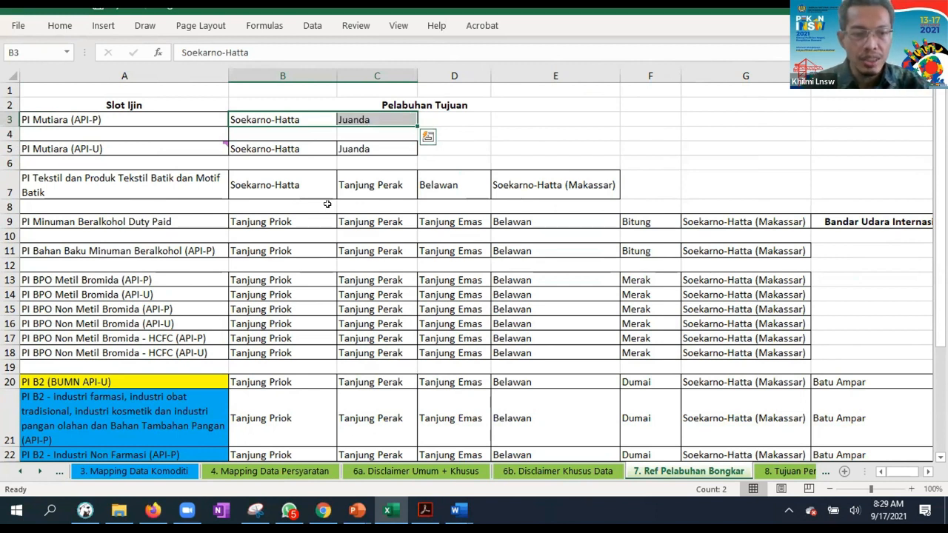
scroll(408, 291, down, 2)
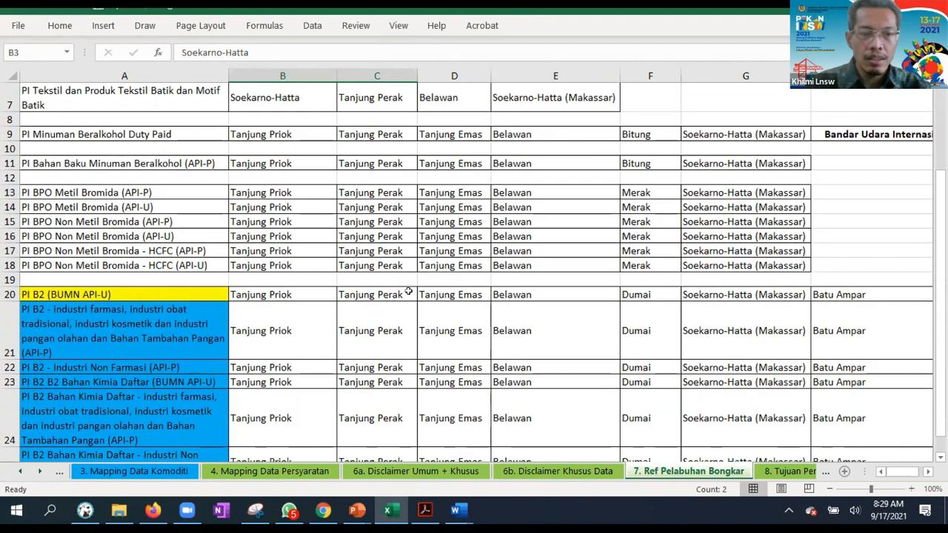
scroll(408, 291, down, 1)
On the 8. Tujuan Pengecualian sheet, review the exemption purposes for the PI Hewan Produk Hewan and PI dan LS Beras letters
click(799, 471)
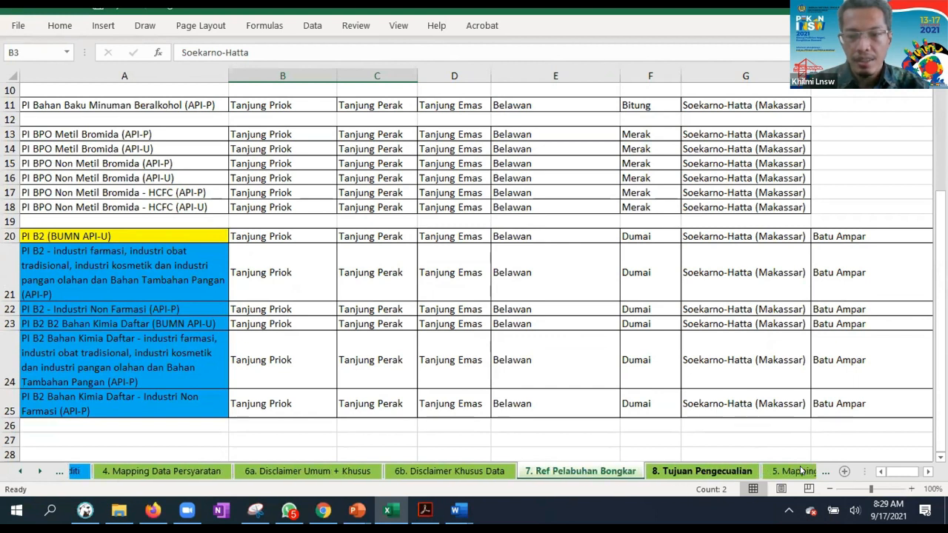
click(748, 471)
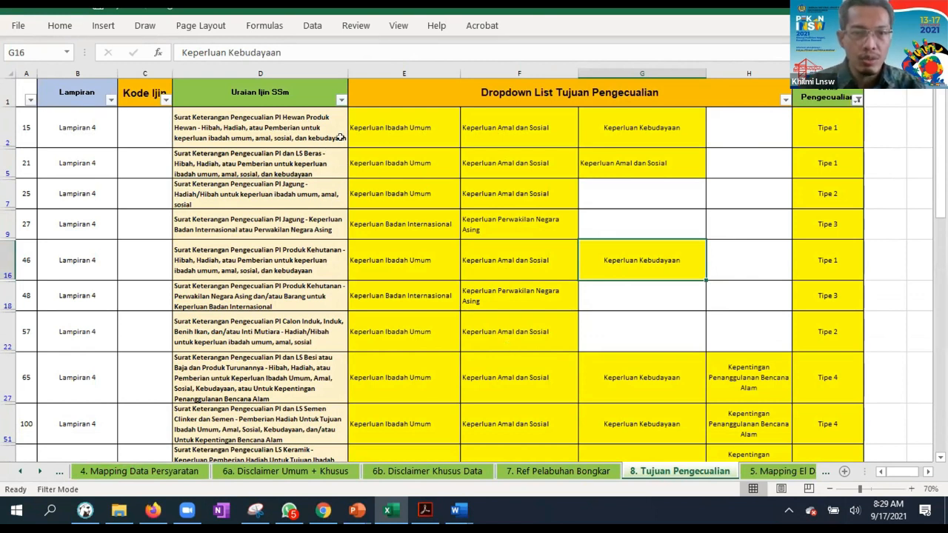
click(398, 127)
shift+click(648, 126)
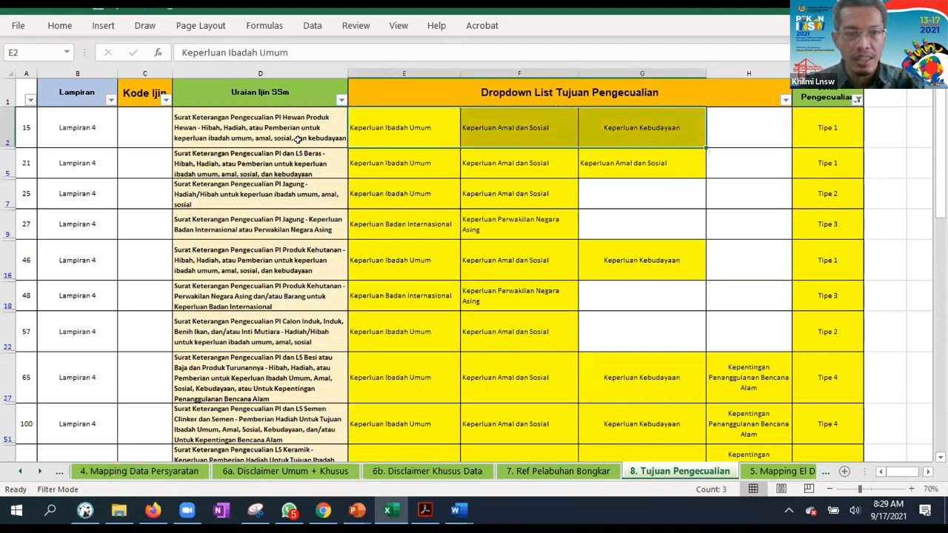
click(236, 167)
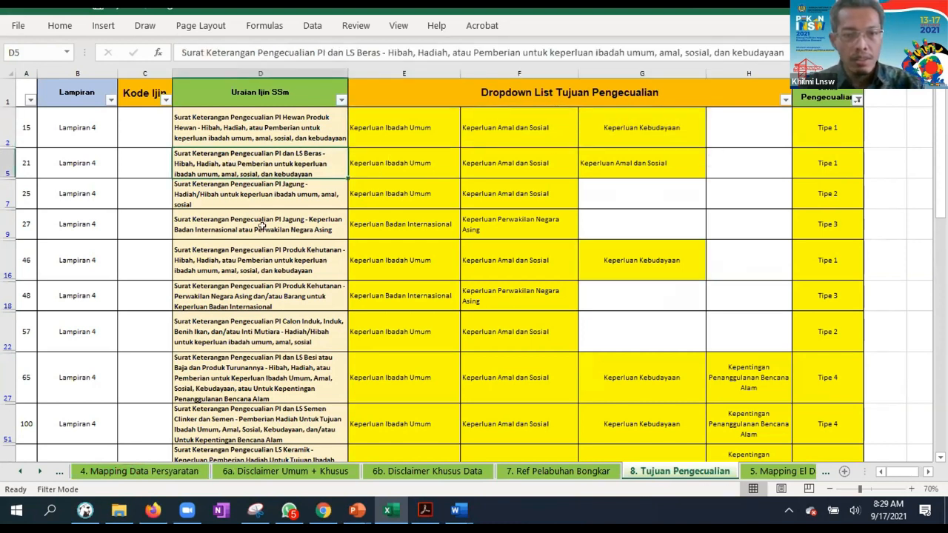
drag(409, 168, 634, 165)
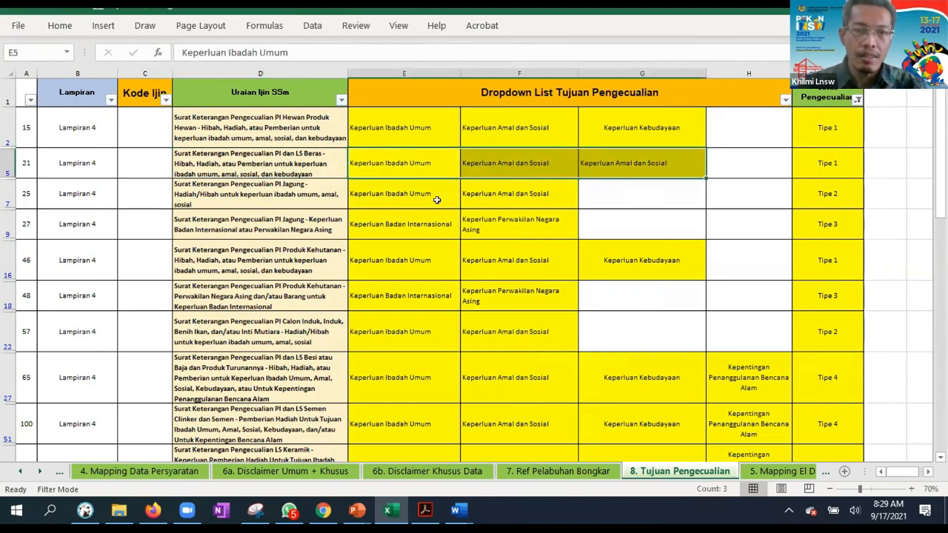
Examine the Tanggal Awal column on 5. Mapping El Data Dok Syarat and the kd_modul column on the TR IMPOR MASTER sheet
click(770, 472)
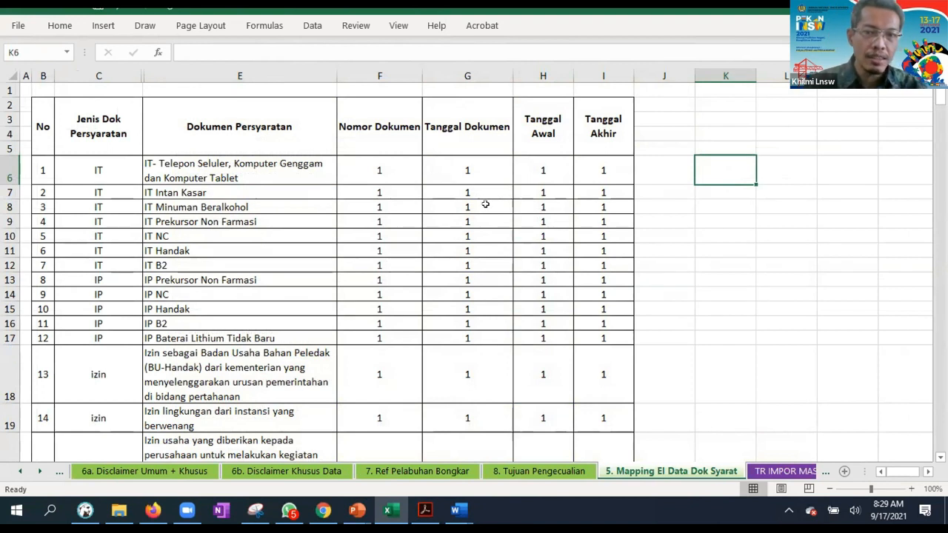
click(530, 169)
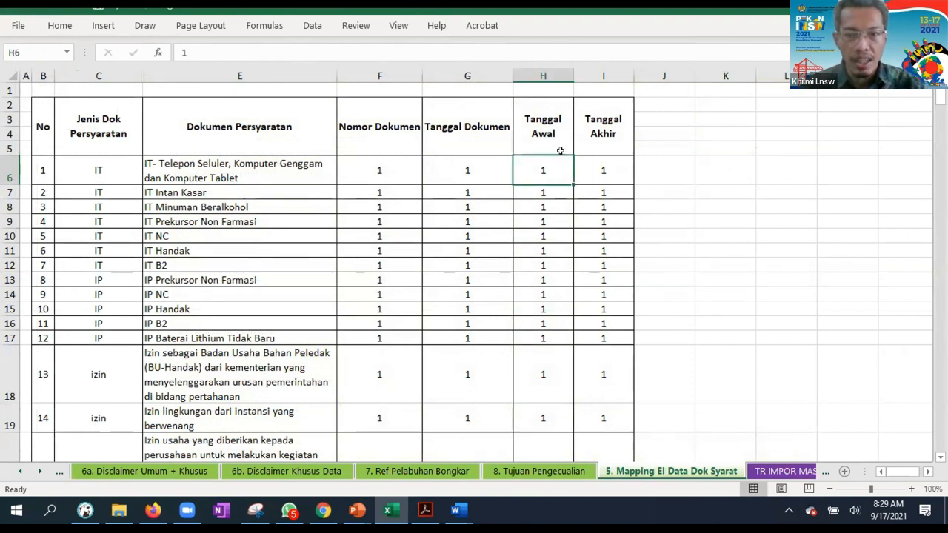
click(782, 471)
scroll(703, 234, up, 3)
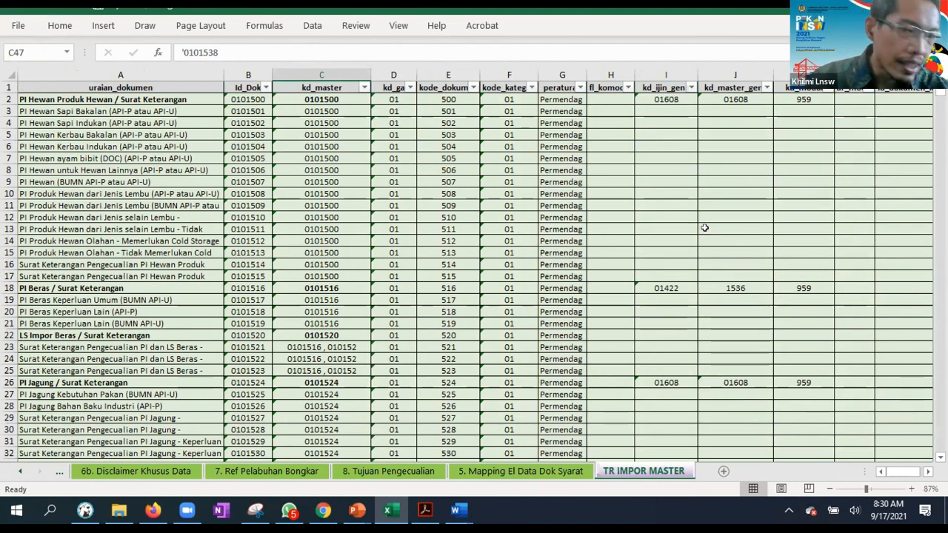
click(803, 74)
click(928, 471)
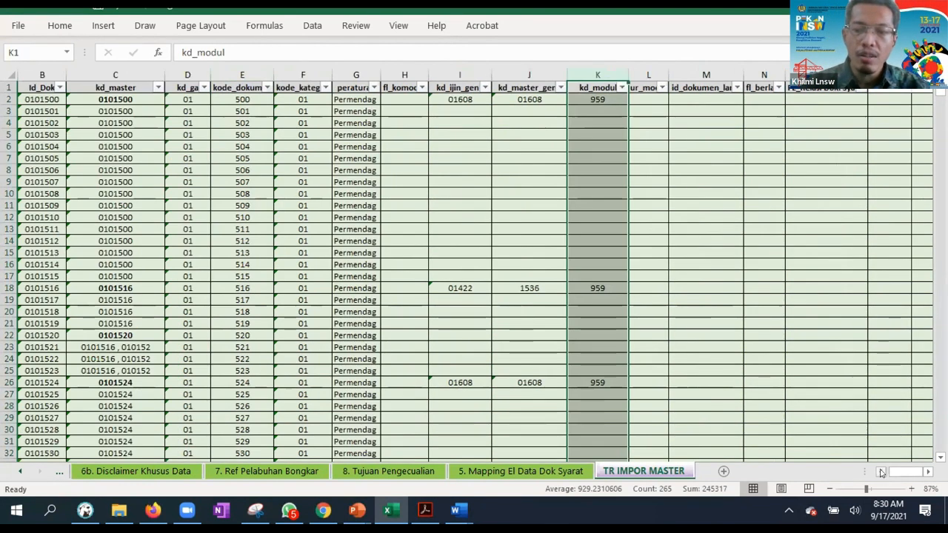
click(881, 472)
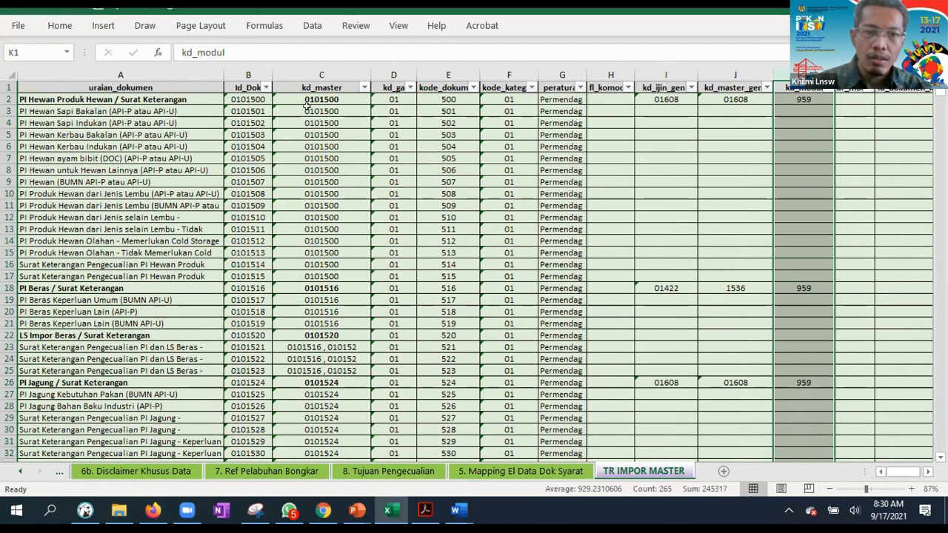
Review the Id_Dok, kd_master, kd_ijin_gen, kd_master_gen and kd_modul codes in the PI Hewan Produk Hewan / Surat Keterangan row
click(245, 99)
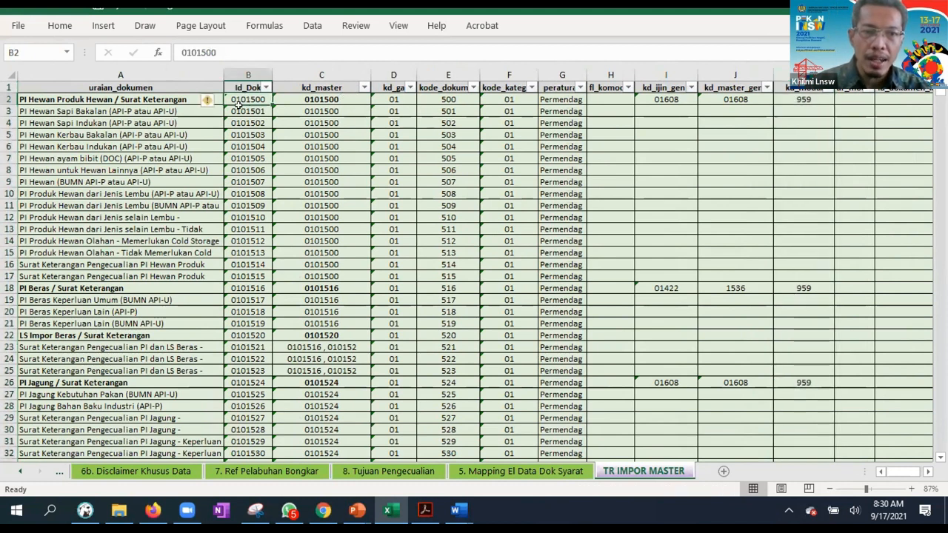
click(320, 97)
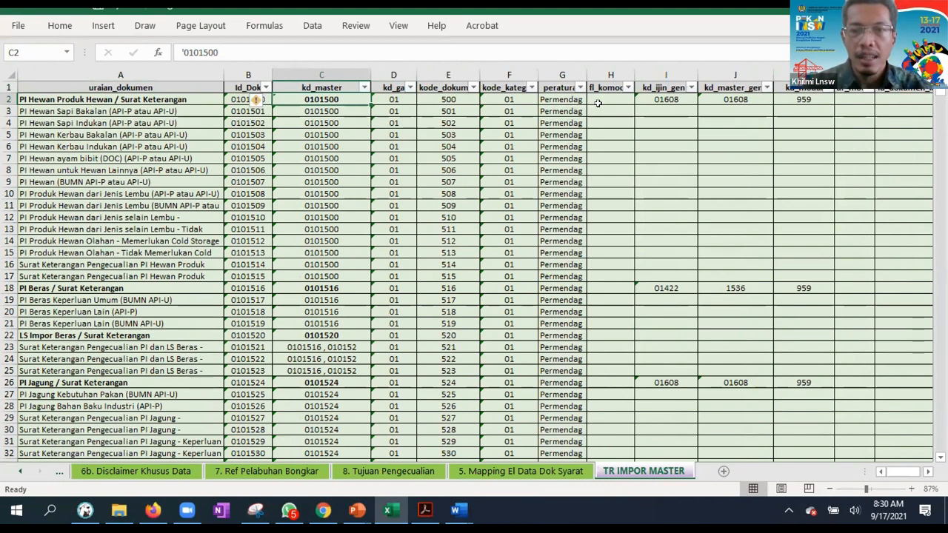
click(678, 97)
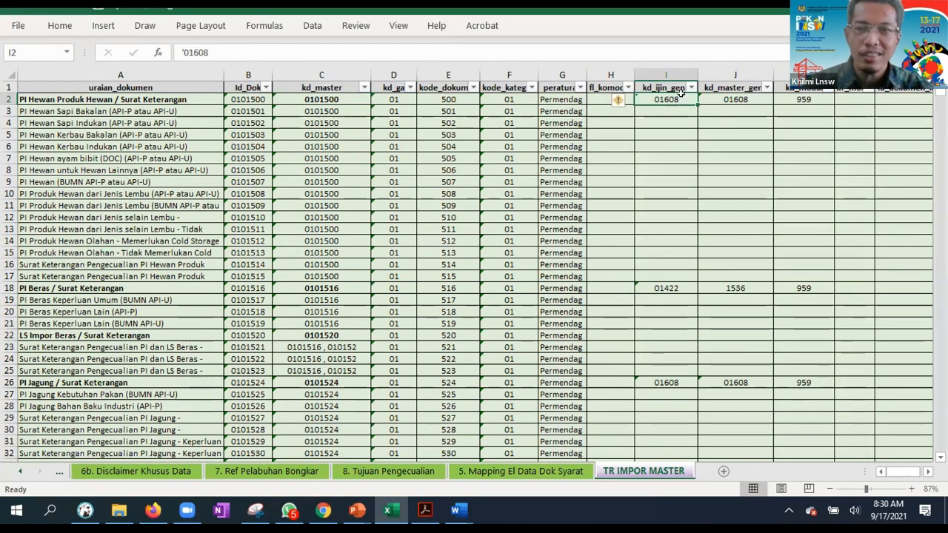
click(725, 97)
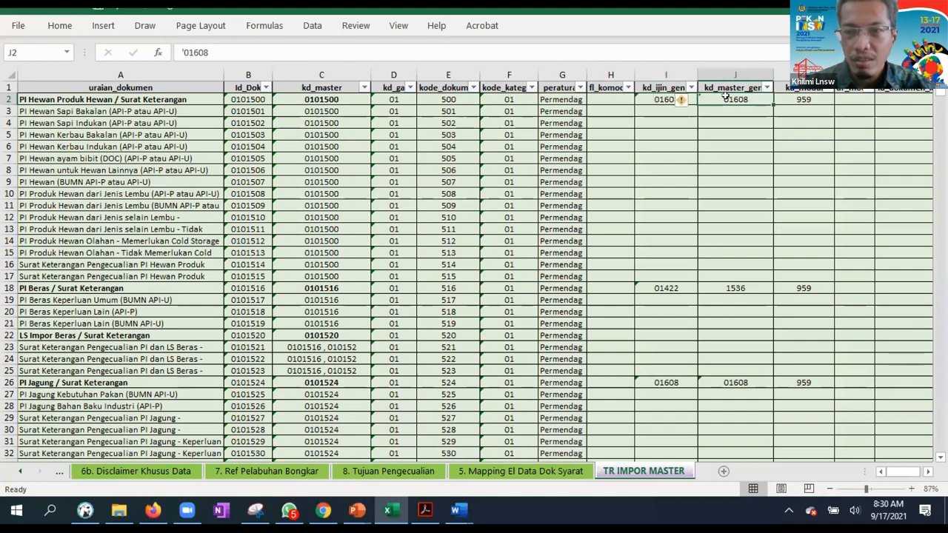
click(792, 98)
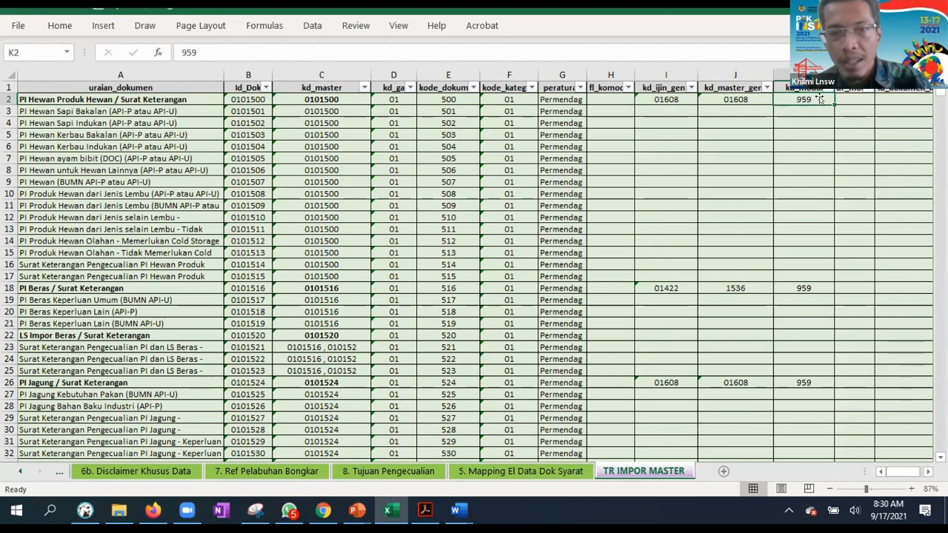
click(119, 101)
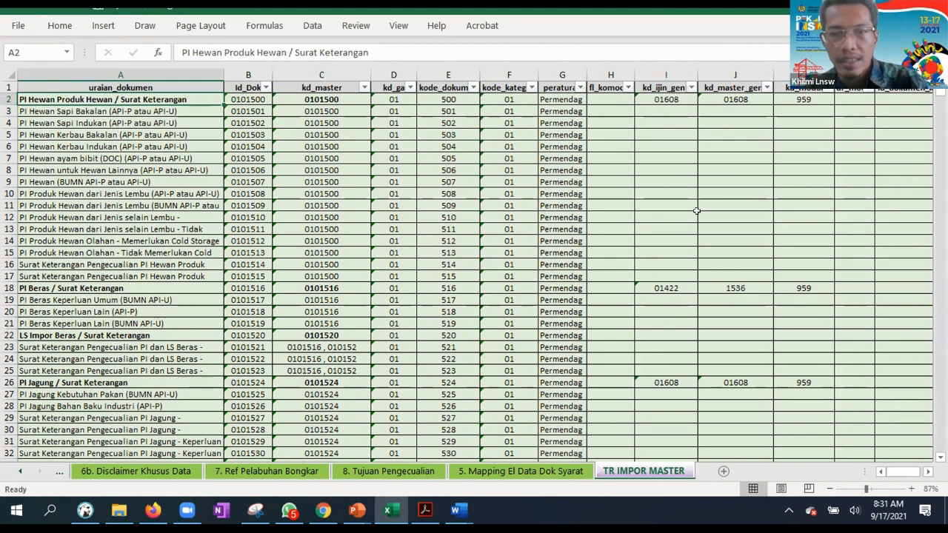
click(809, 101)
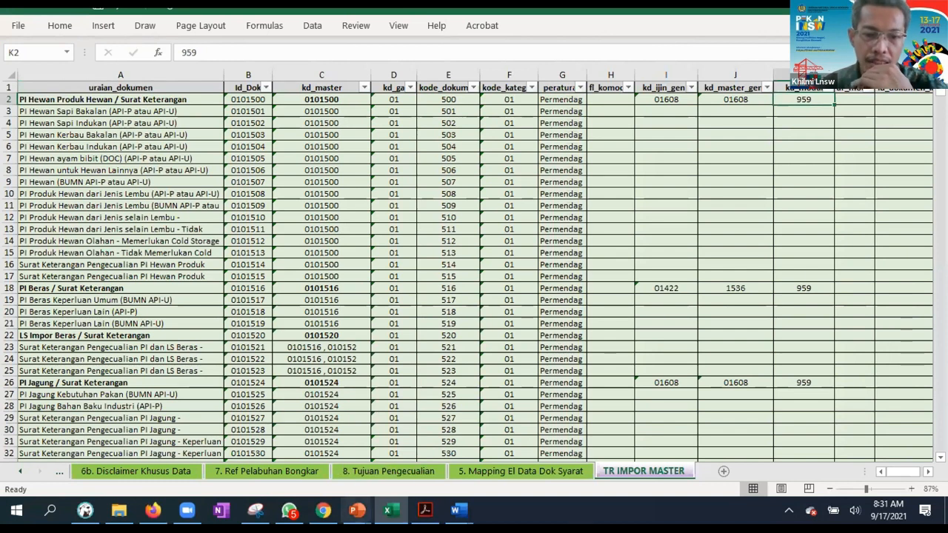
Switch to the Neraca Komoditas 11.08.2021_update presentation in PowerPoint and show slide 16, the Alur Probis SSM Perjinan SINSW Gen-2 flow
mouse_move(357, 510)
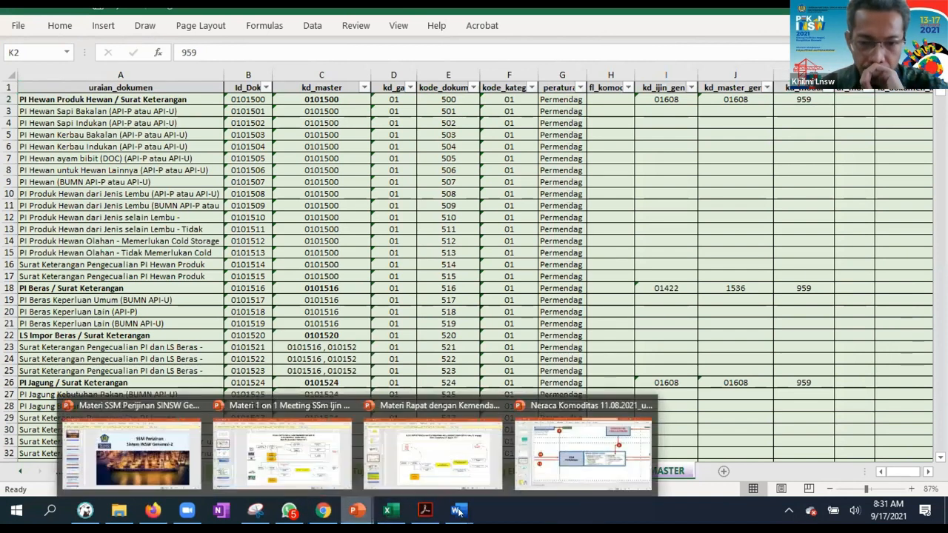
click(560, 465)
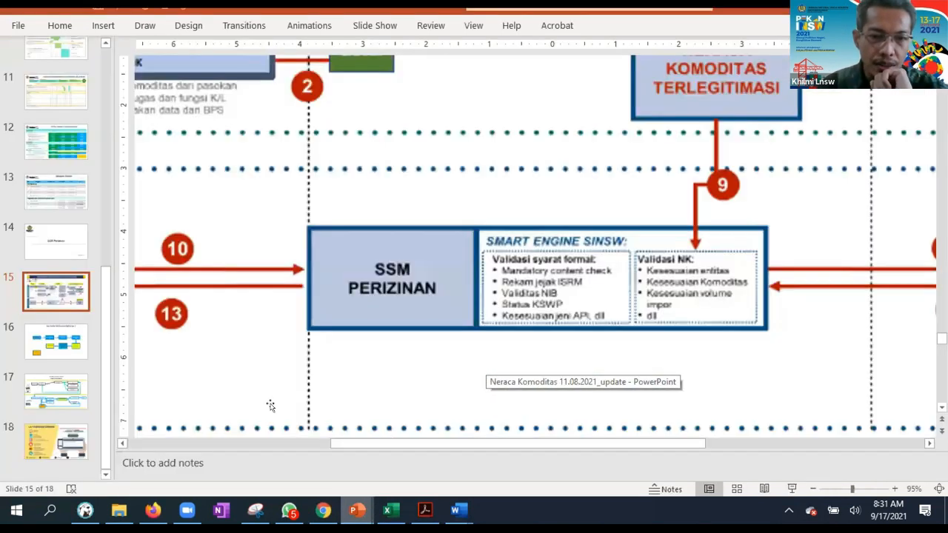
scroll(735, 391, down, 1)
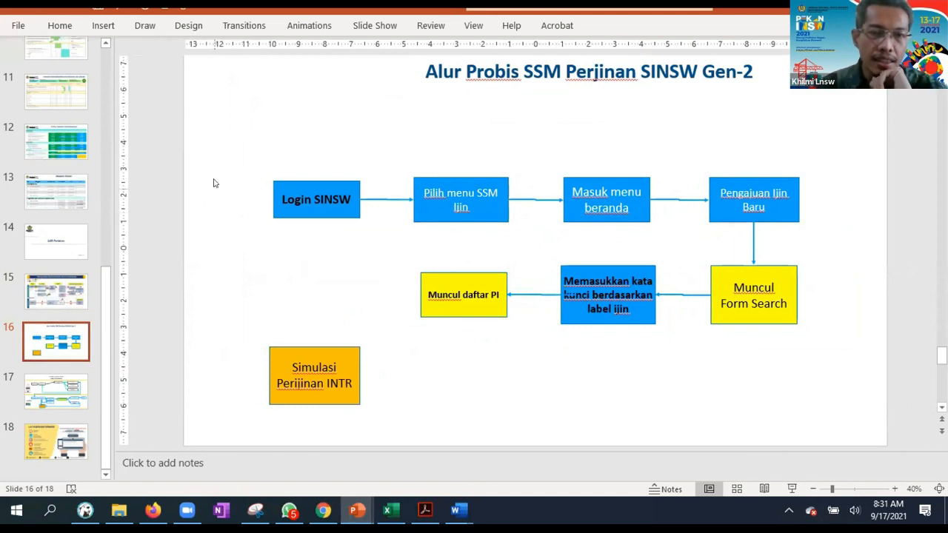
drag(259, 157, 388, 208)
click(353, 234)
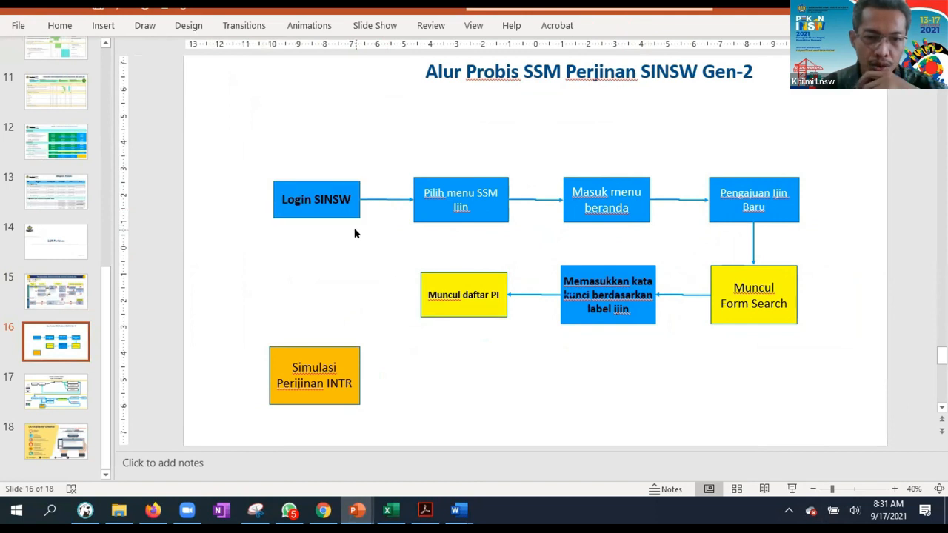
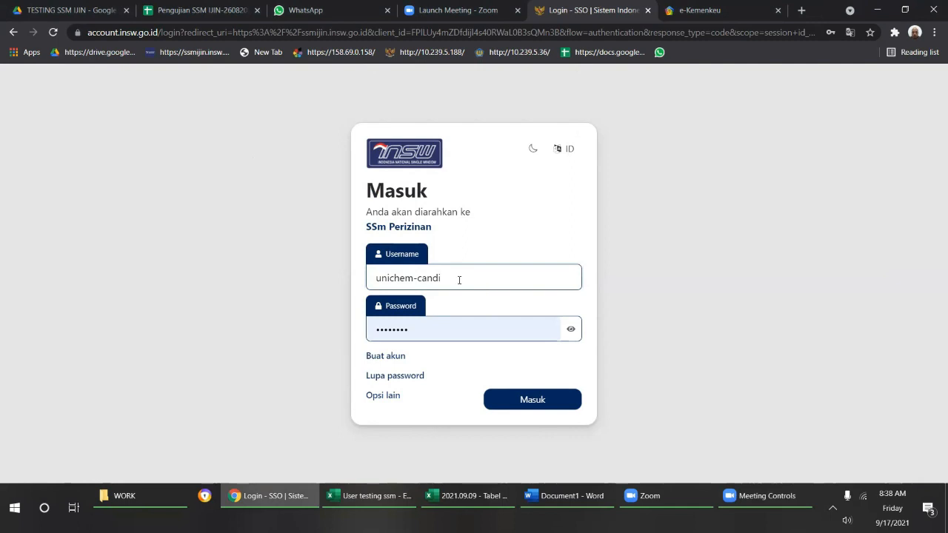
Log in to SSm Perizinan in Chrome with the prefilled account credentials and look through the Beranda Permohonan list
double_click(446, 280)
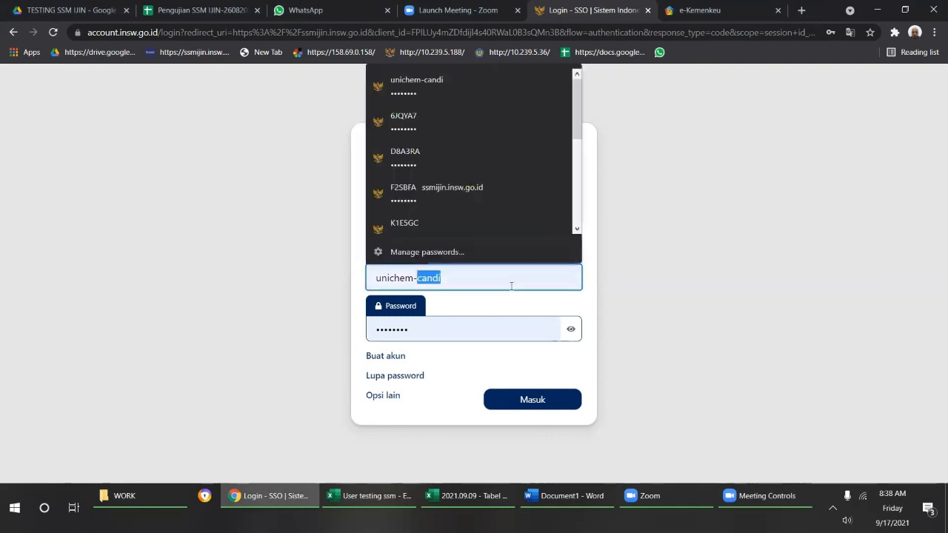
click(630, 293)
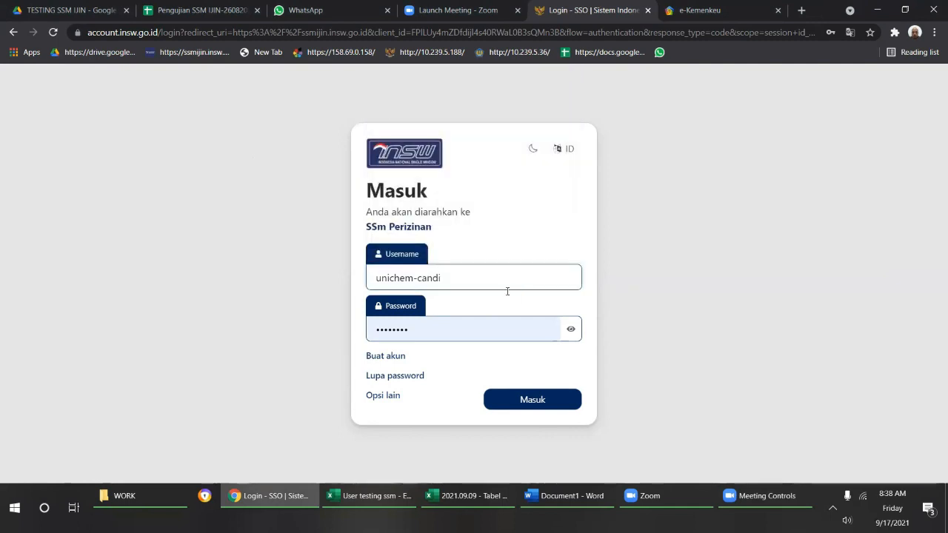
click(543, 405)
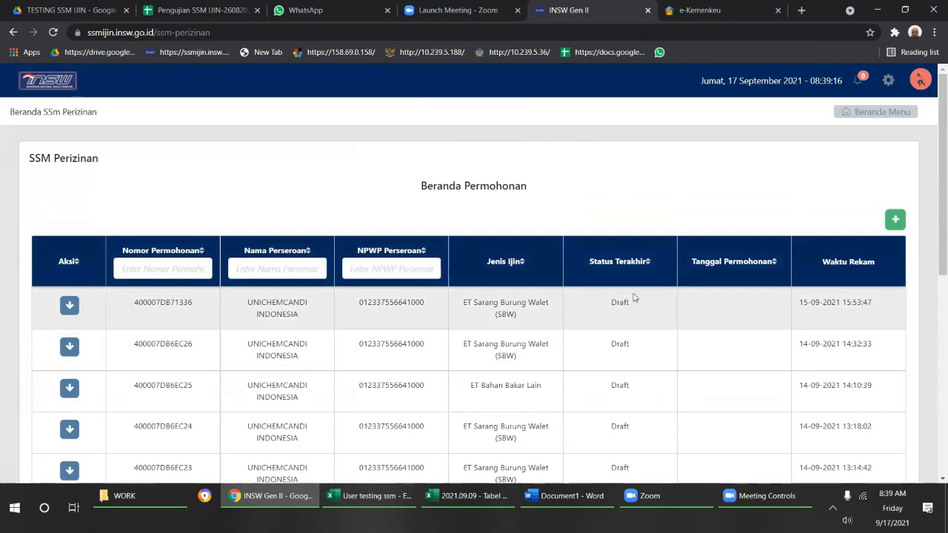
scroll(633, 316, down, 2)
scroll(633, 318, up, 2)
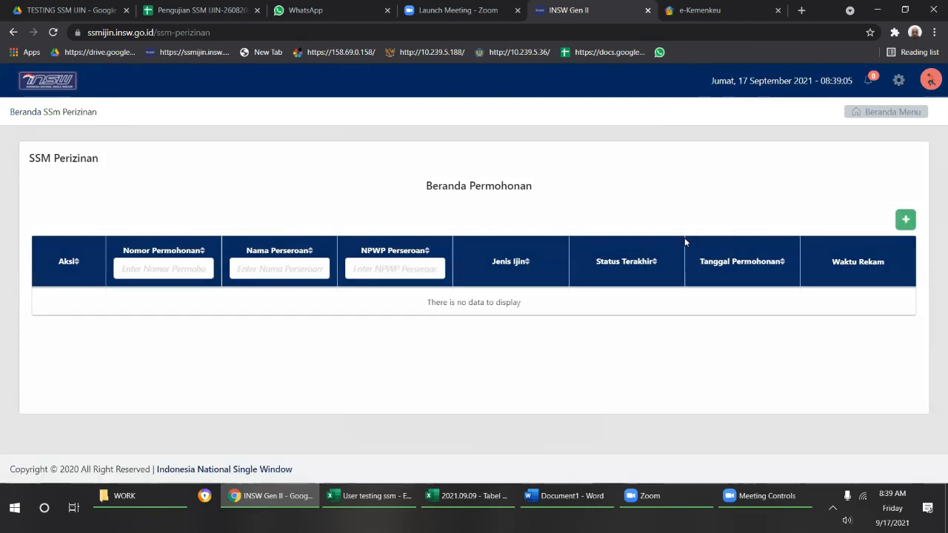
Start a new permit application, answering Sudah to the permit question, and filter the permit list to Jenis Transaksi Ekspor
click(894, 221)
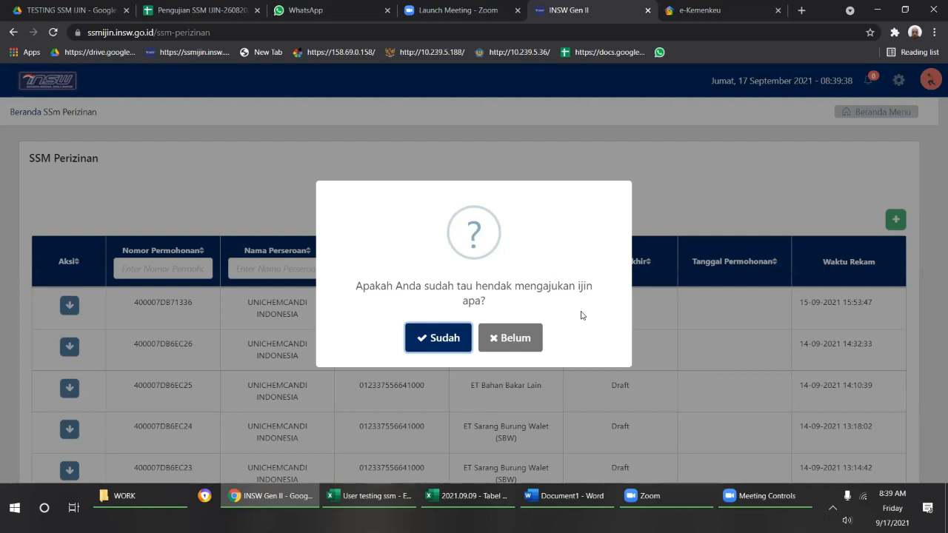
click(442, 340)
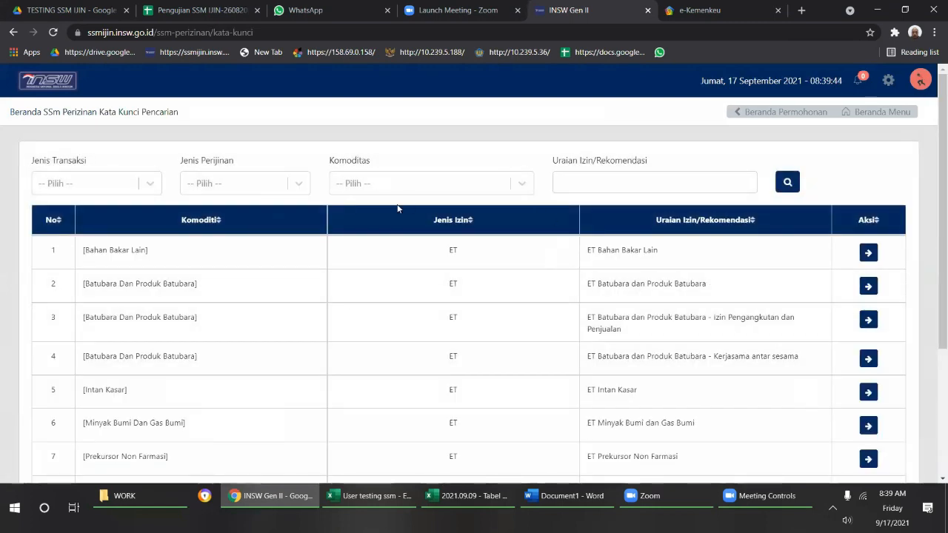
click(152, 188)
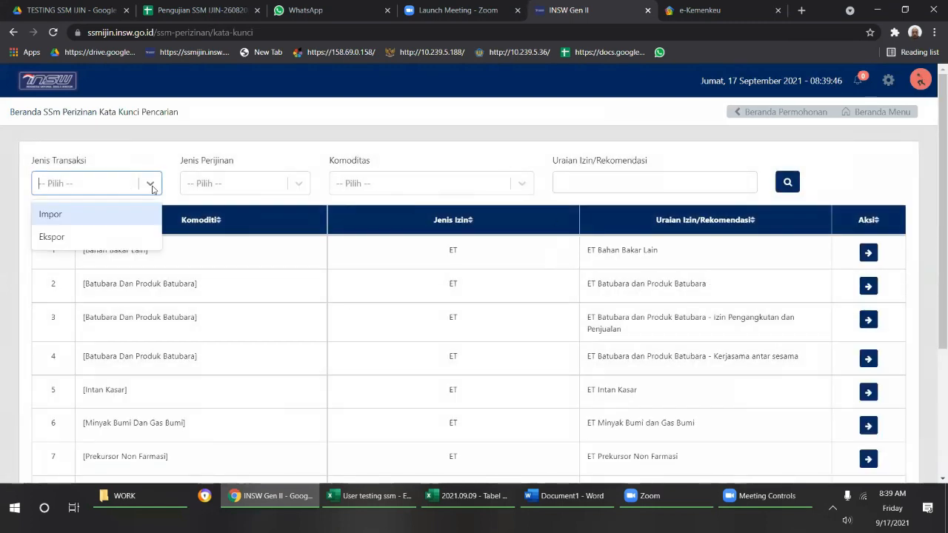
click(151, 189)
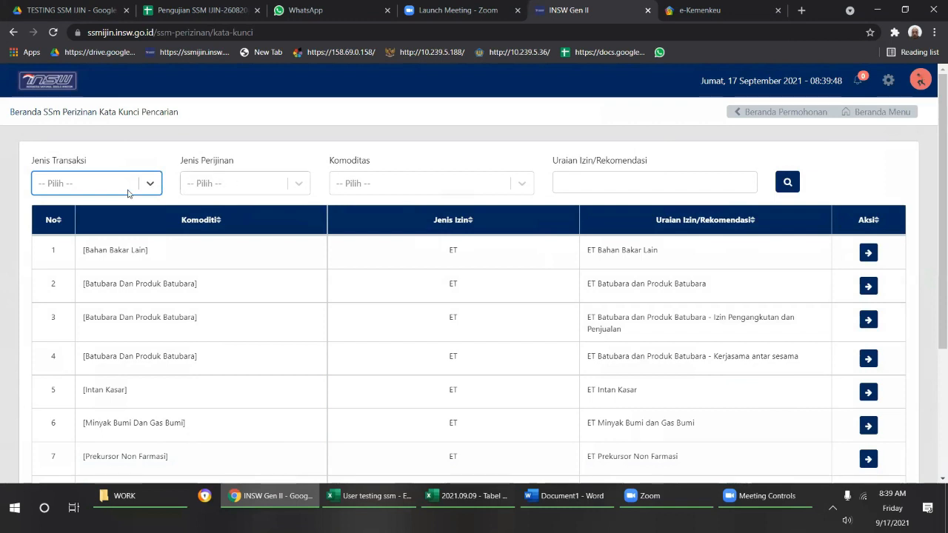
click(150, 188)
click(150, 188)
click(150, 188)
click(298, 185)
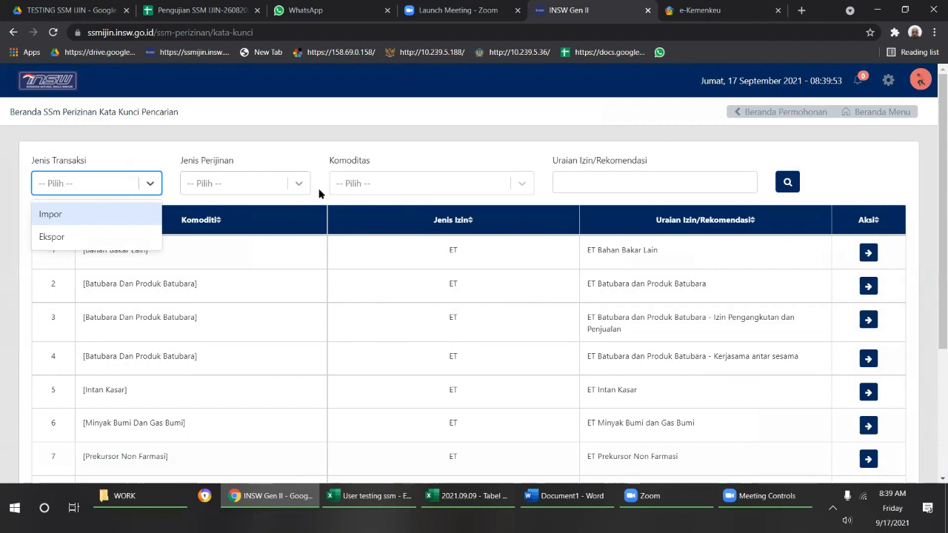
click(486, 191)
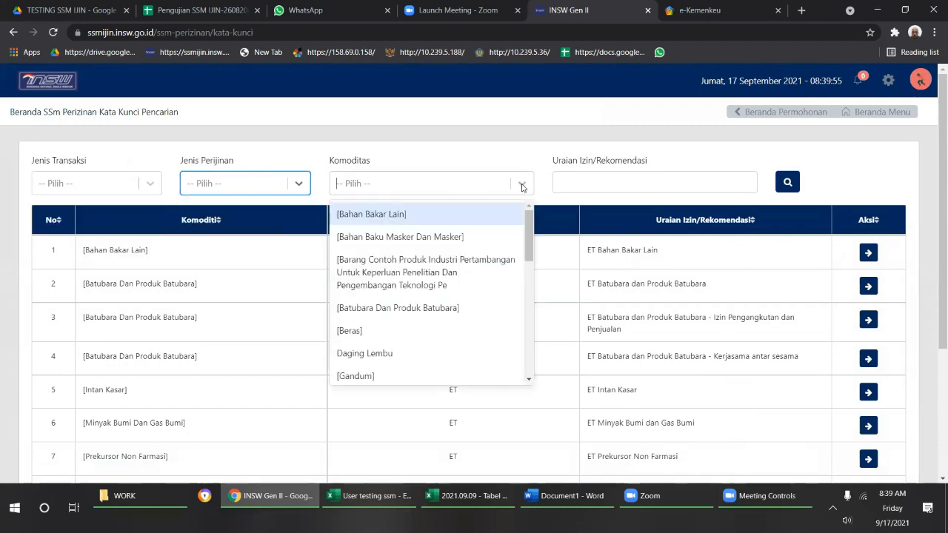
click(277, 189)
click(144, 193)
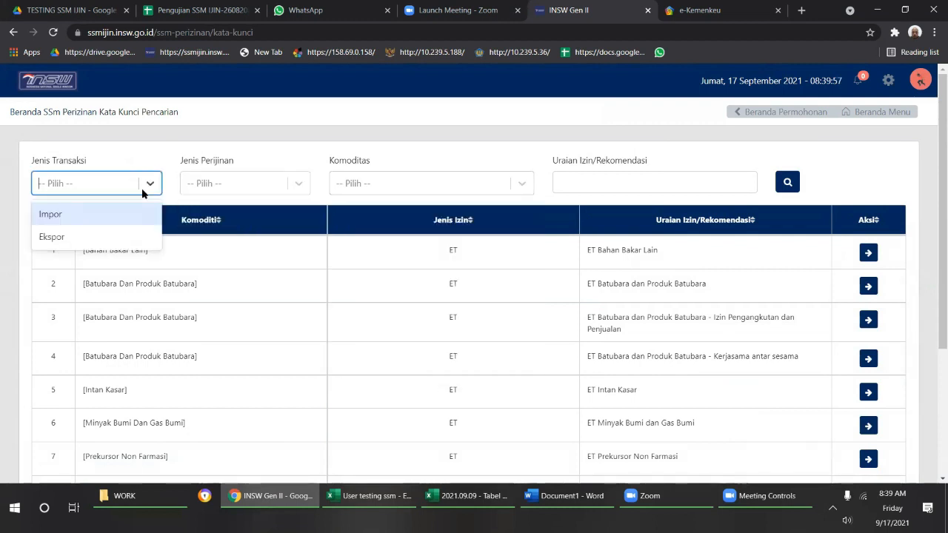
click(119, 237)
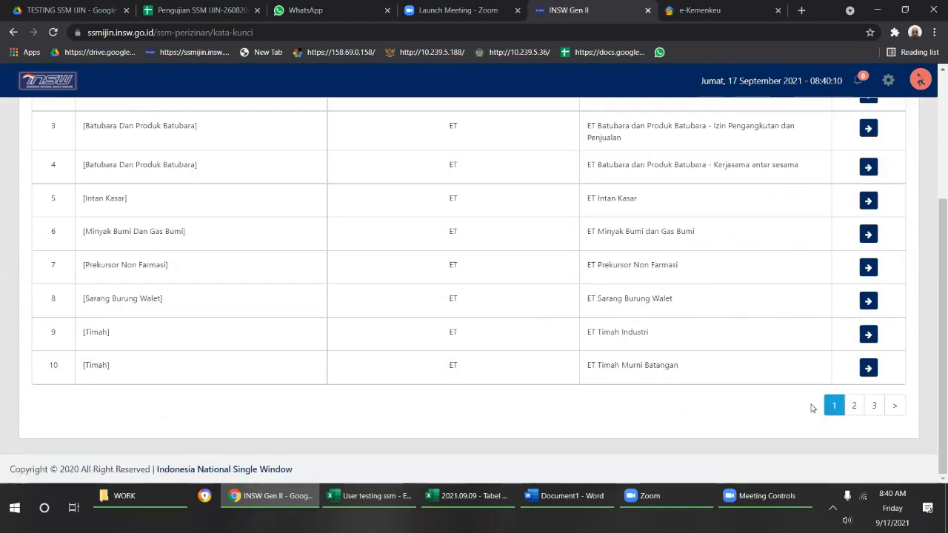
Browse the Ekspor permit list from page 1 through page 8, reviewing the commodities, permit types and descriptions
scroll(811, 404, up, 3)
scroll(814, 414, down, 2)
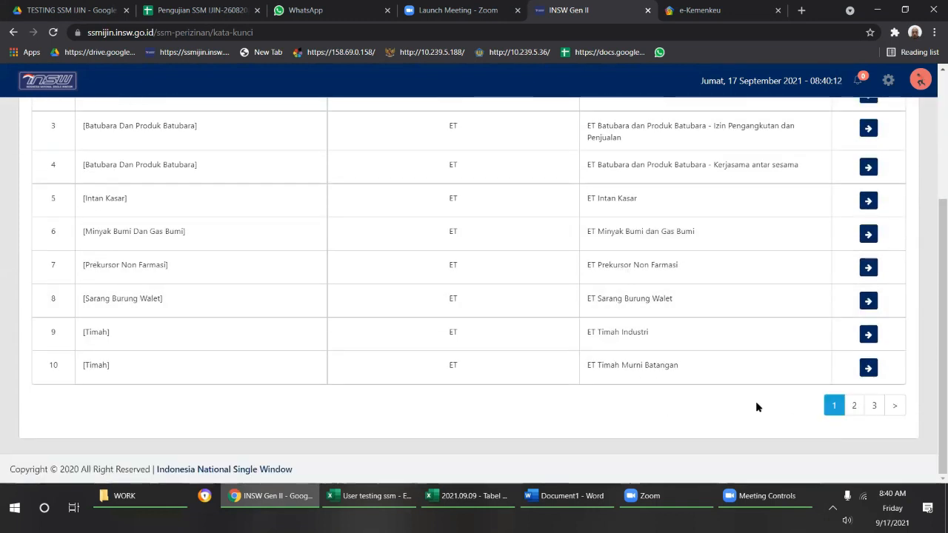
scroll(382, 360, up, 2)
scroll(237, 344, up, 2)
scroll(612, 405, down, 4)
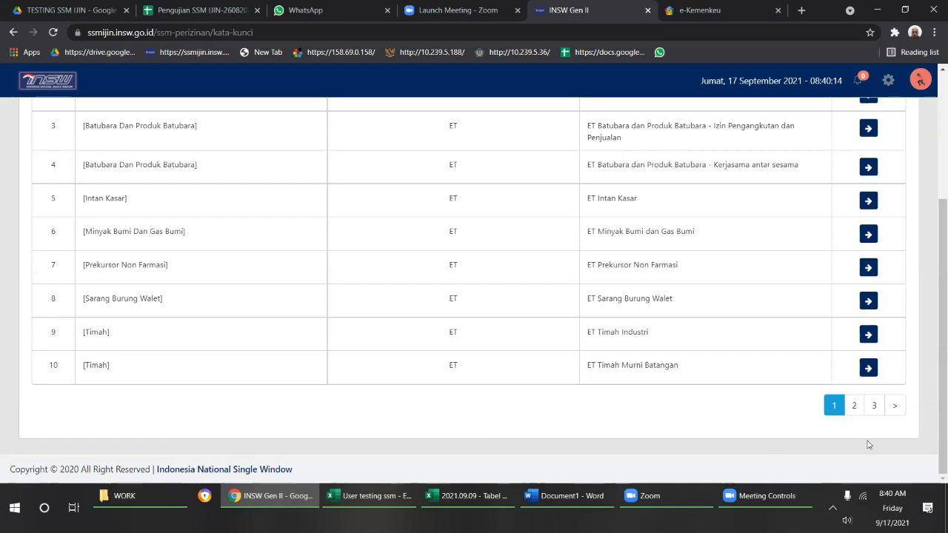
click(890, 409)
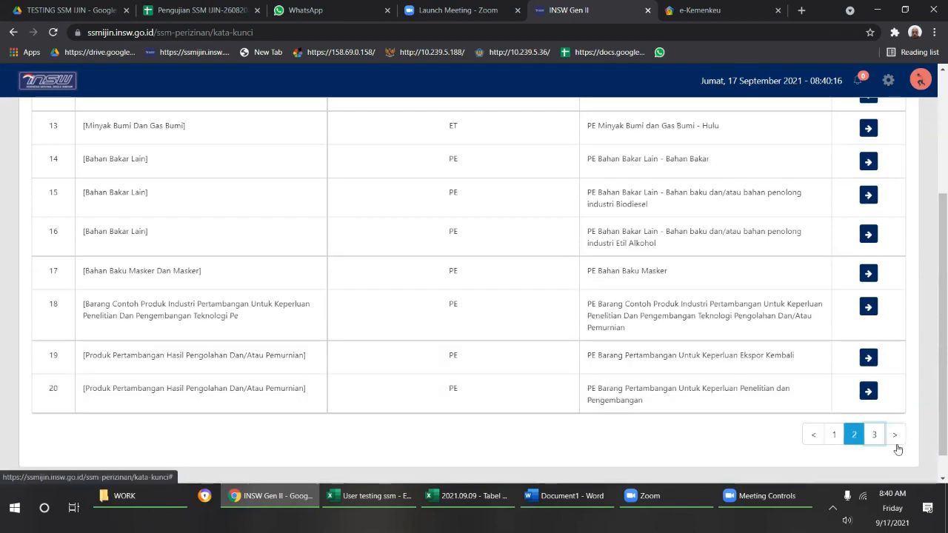
click(894, 433)
click(895, 424)
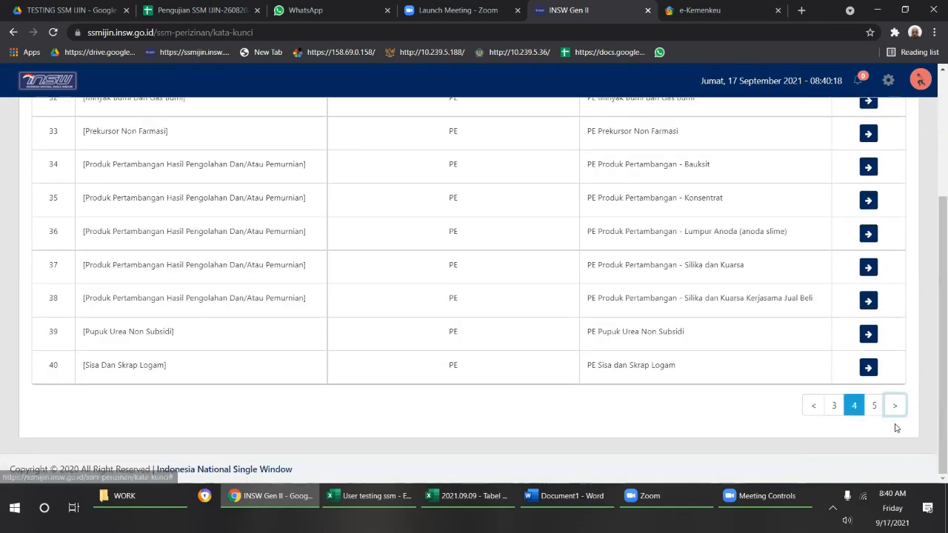
click(894, 406)
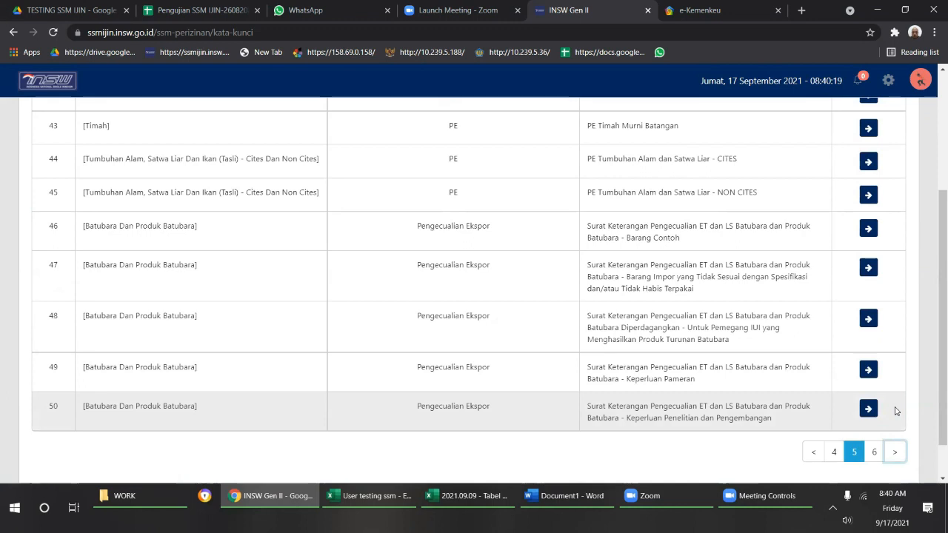
click(897, 452)
scroll(592, 393, down, 2)
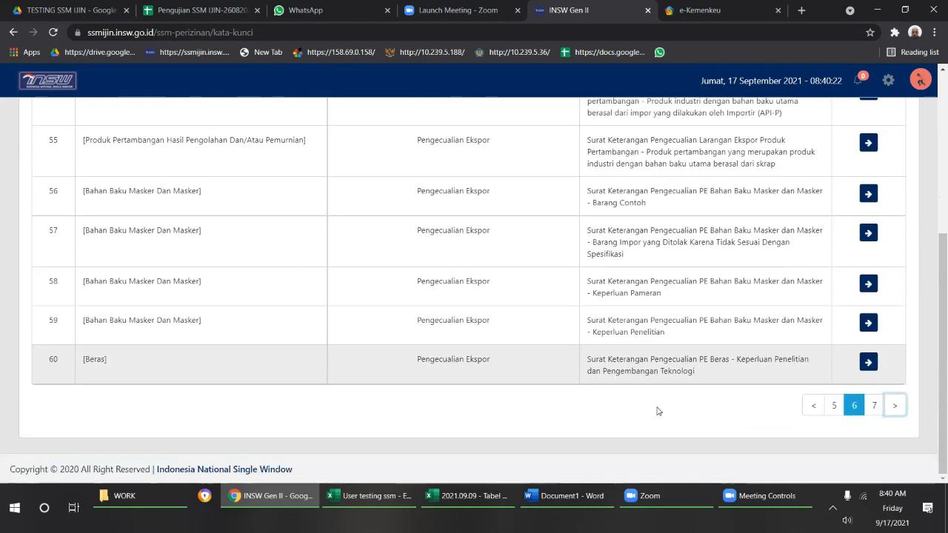
click(874, 406)
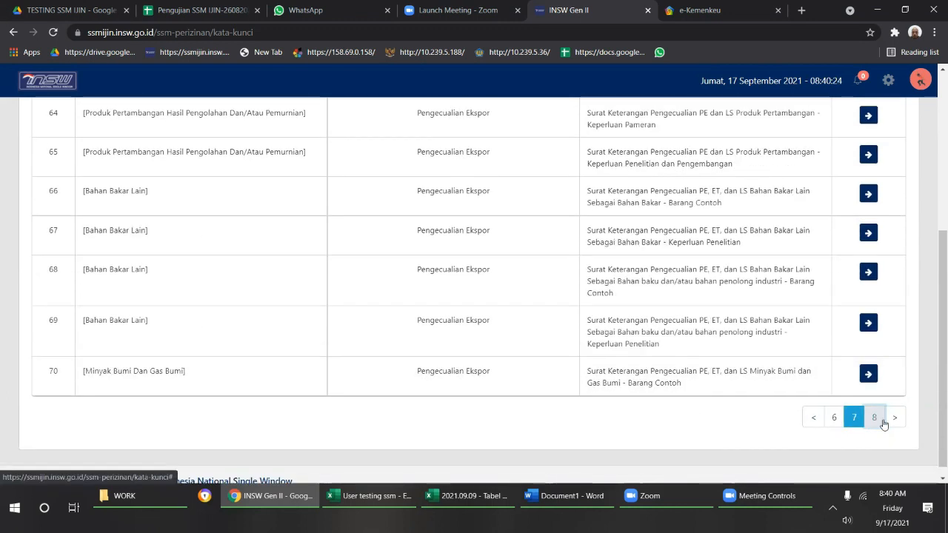
click(873, 406)
scroll(614, 297, up, 4)
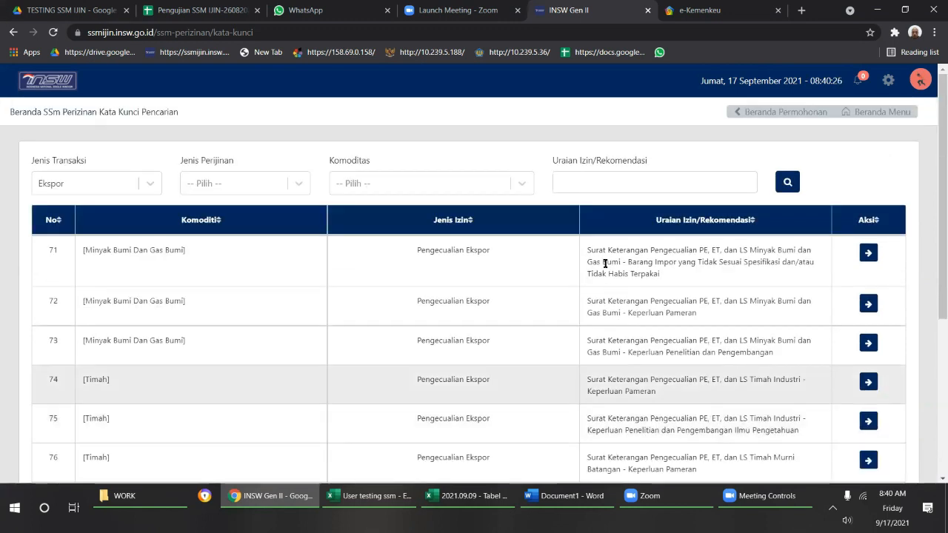
Search the Ekspor permits for "timah" in Uraian Izin/Rekomendasi
click(560, 184)
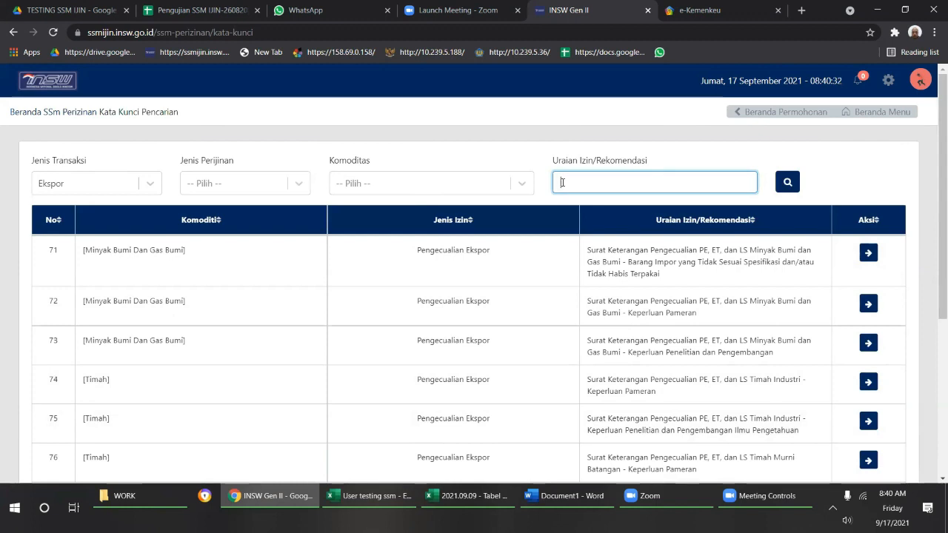
text(Timah)
click(788, 183)
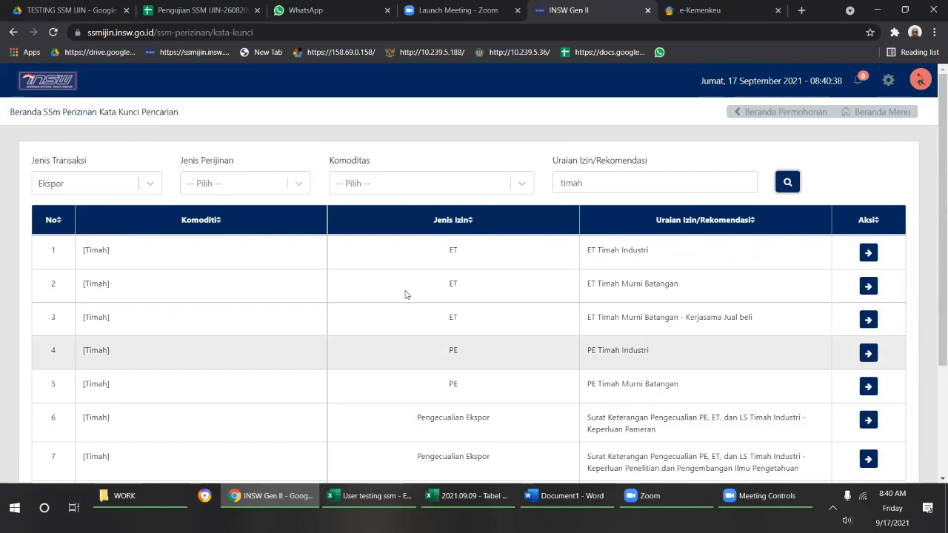
Look through the timah permits and open the application form for PE Timah Industri
click(602, 182)
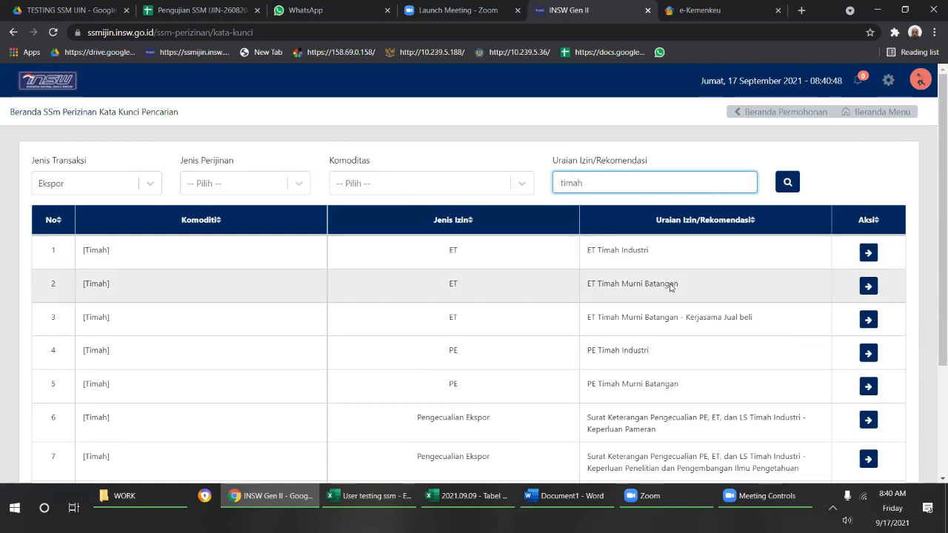
scroll(669, 284, down, 1)
scroll(666, 278, up, 1)
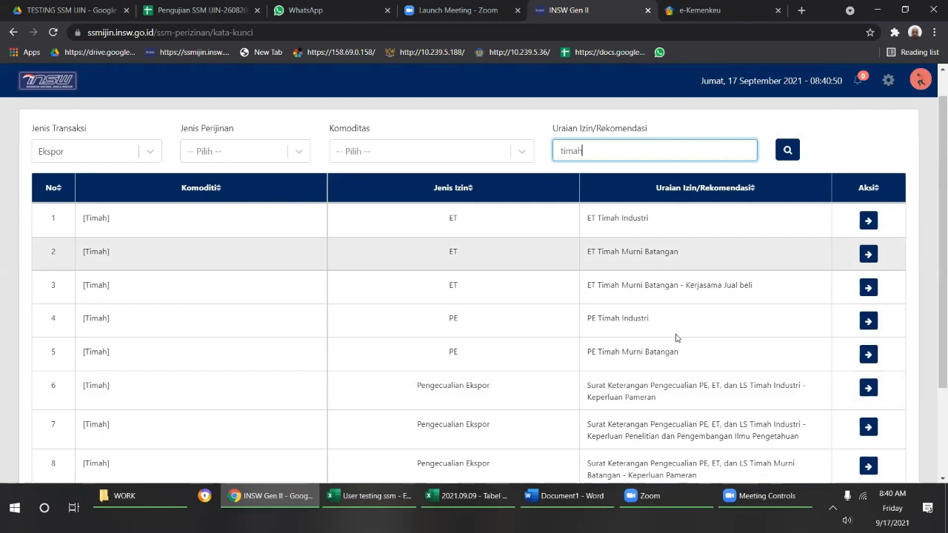
scroll(672, 337, down, 1)
scroll(672, 336, down, 2)
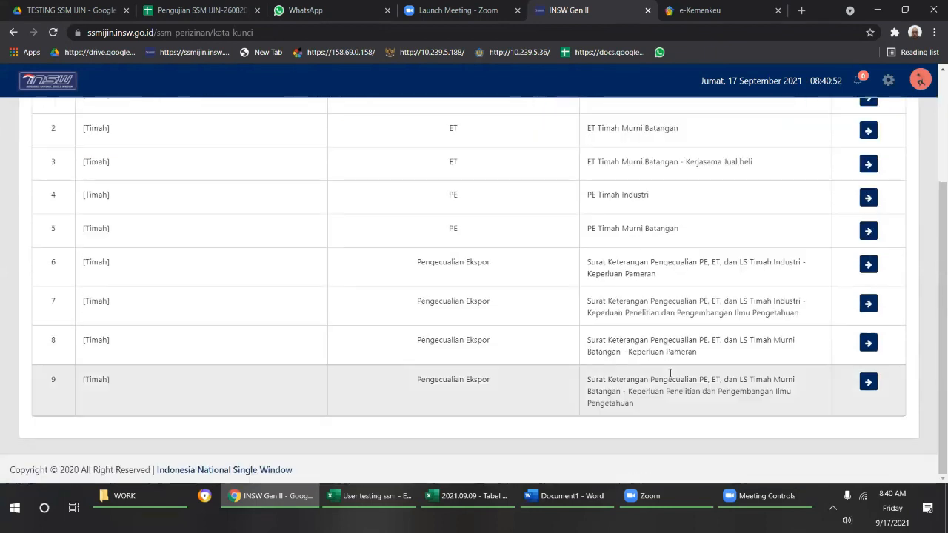
scroll(677, 318, up, 2)
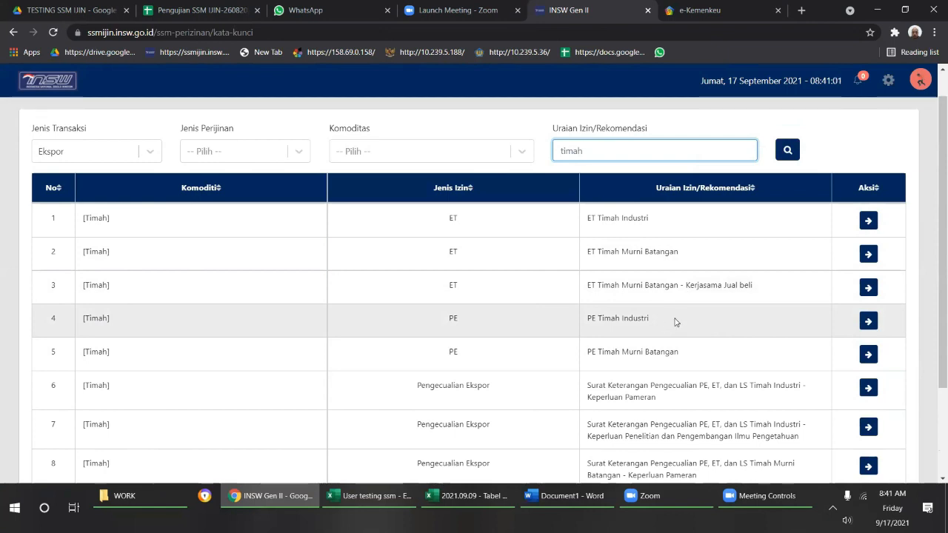
click(868, 322)
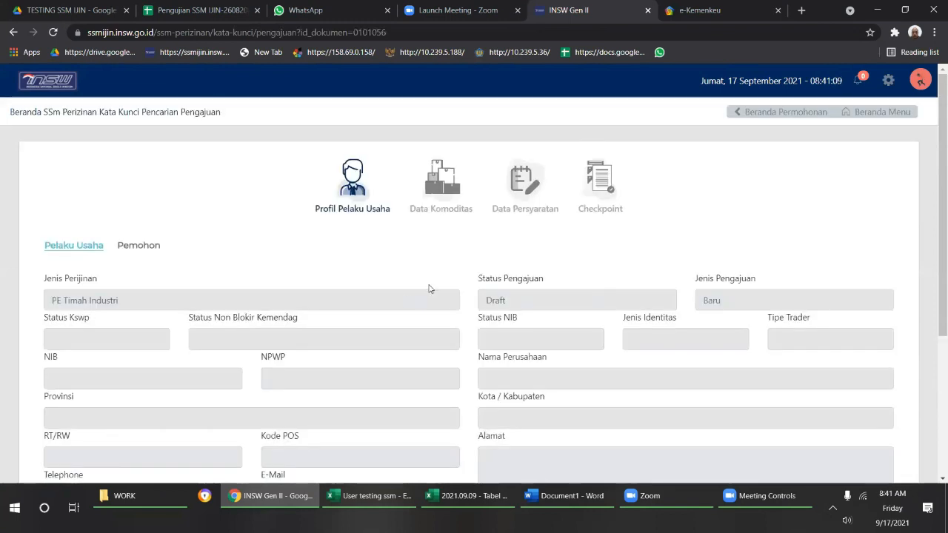
Review the company profile fields under Pelaku Usaha, including the KSWP, Non Blokir Kemendag and NIB statuses
scroll(430, 278, down, 3)
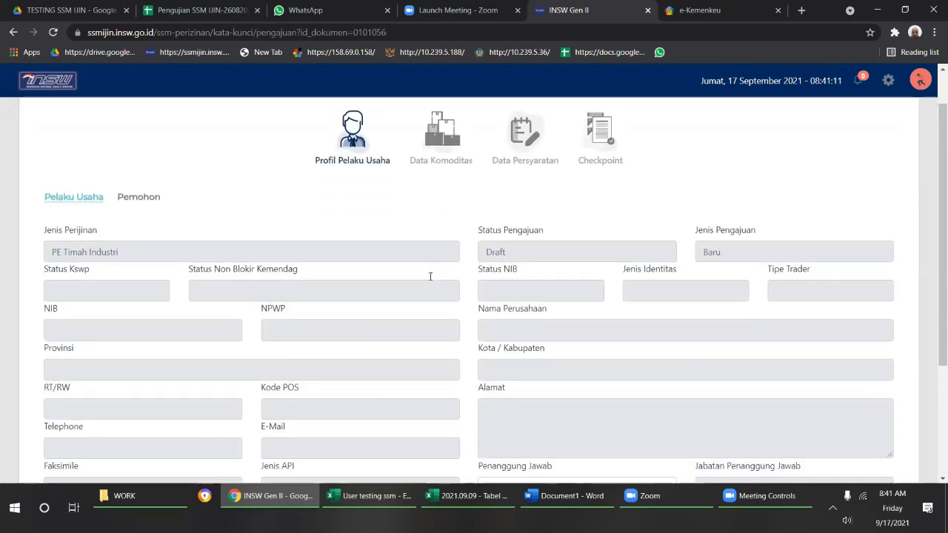
scroll(430, 276, up, 3)
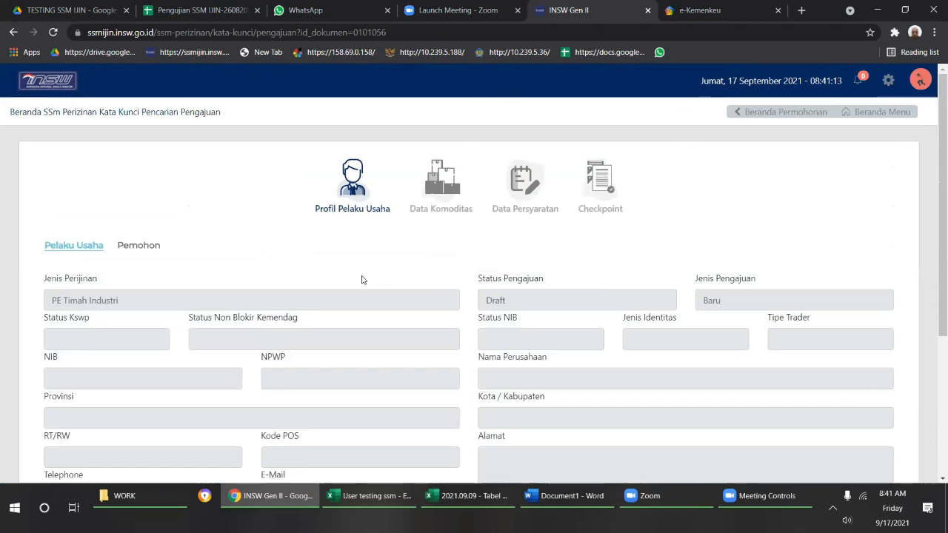
scroll(363, 277, down, 1)
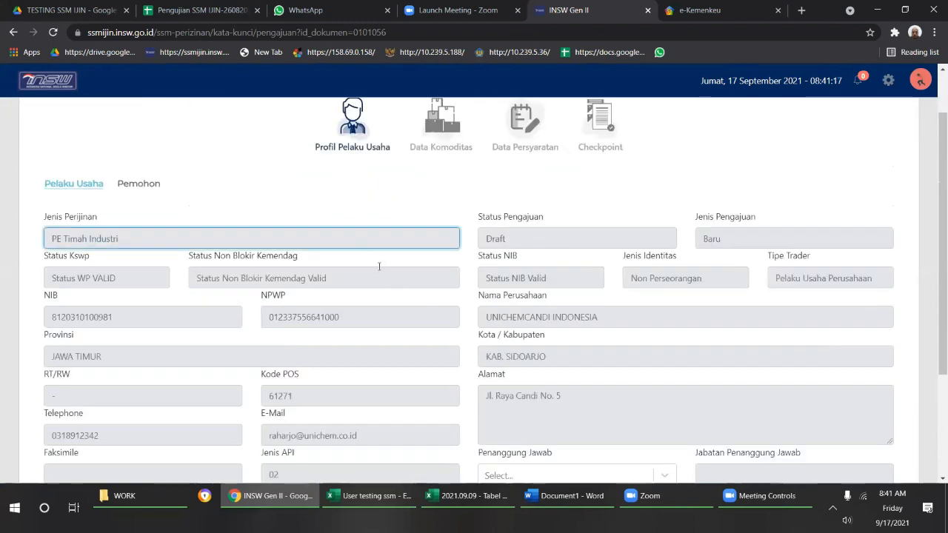
scroll(379, 266, down, 2)
scroll(405, 316, up, 1)
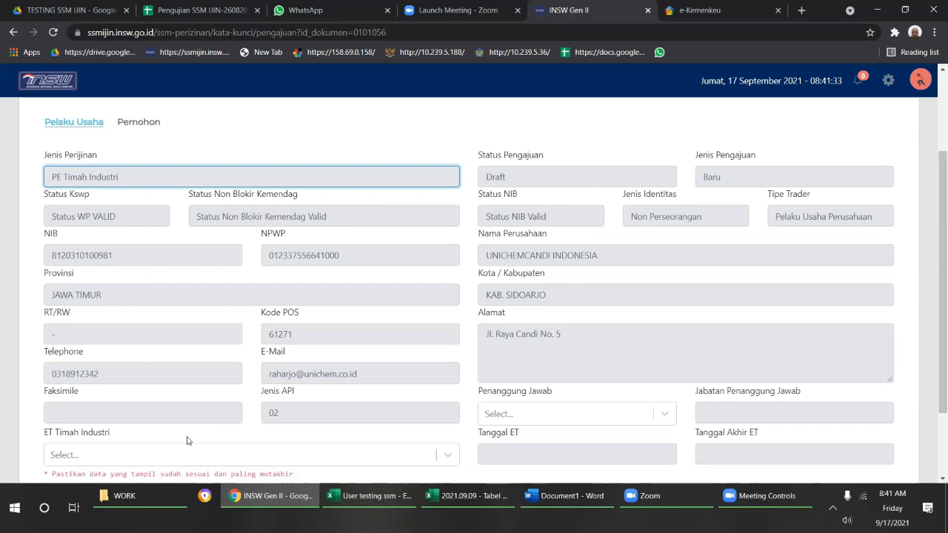
scroll(566, 289, up, 1)
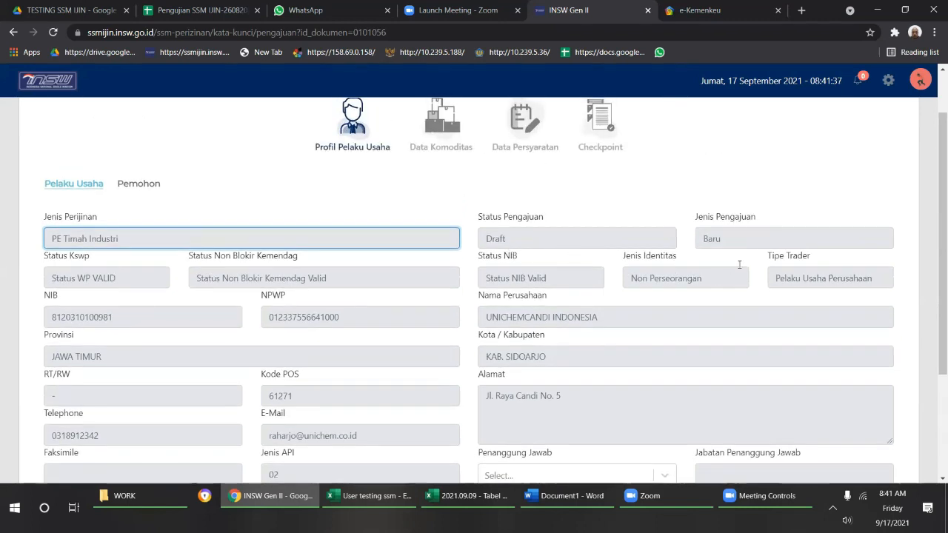
scroll(688, 382, down, 1)
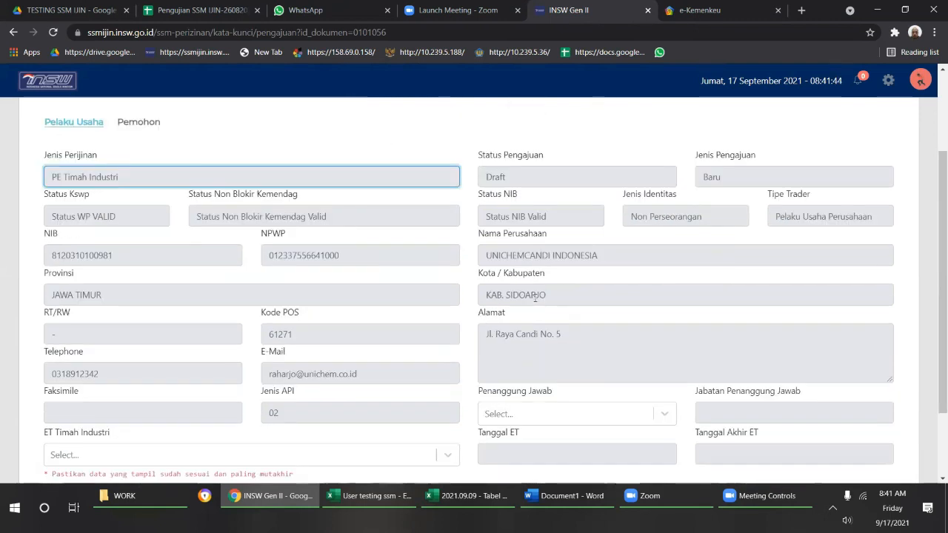
Choose the first listed person as Penanggung Jawab in the Pelaku Usaha profile
click(612, 413)
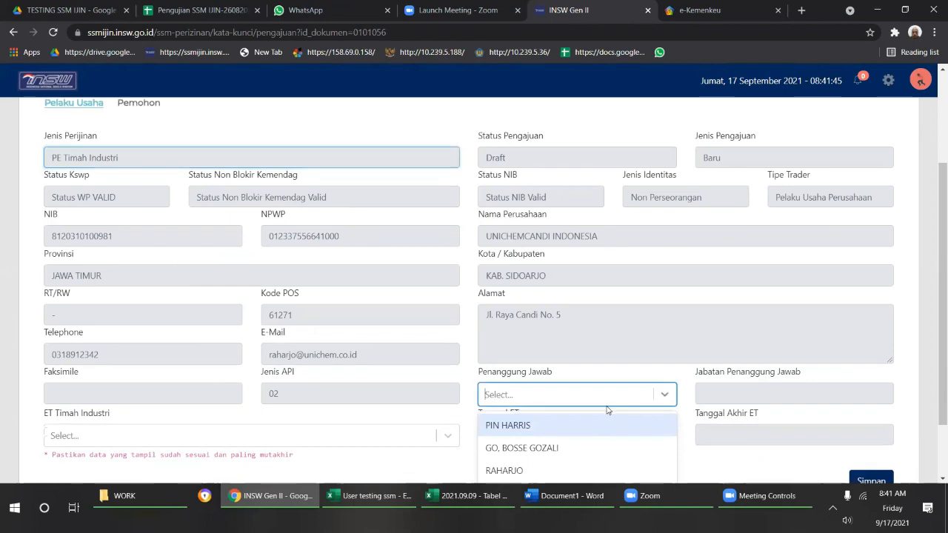
scroll(575, 346, down, 1)
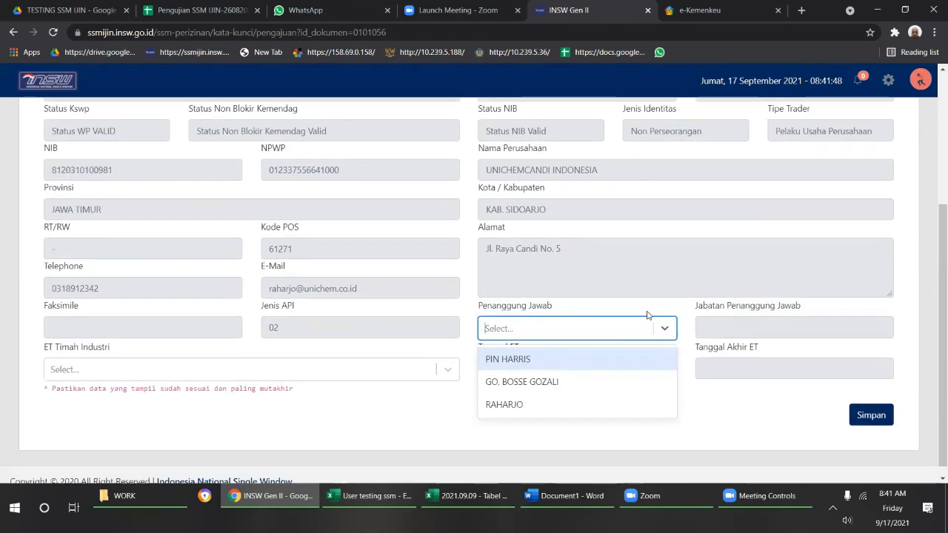
scroll(615, 311, up, 3)
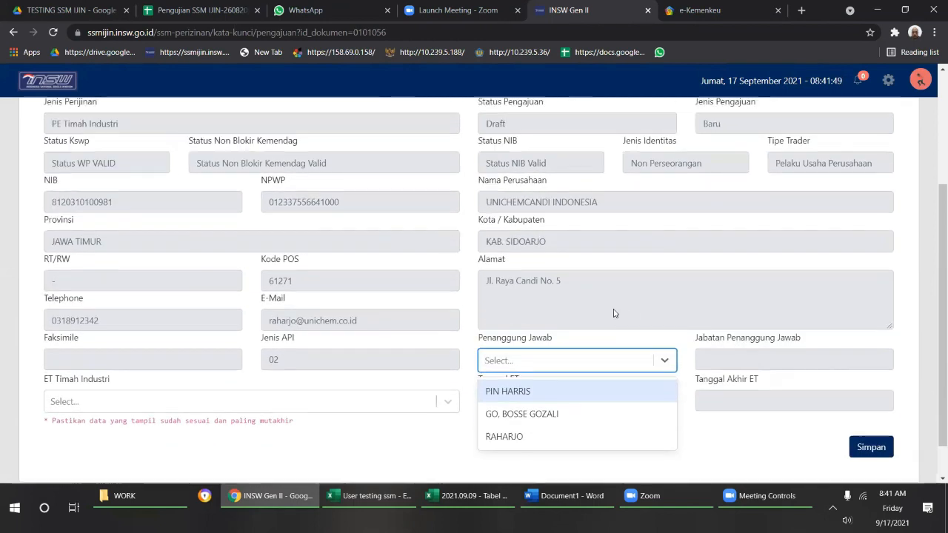
scroll(613, 315, down, 3)
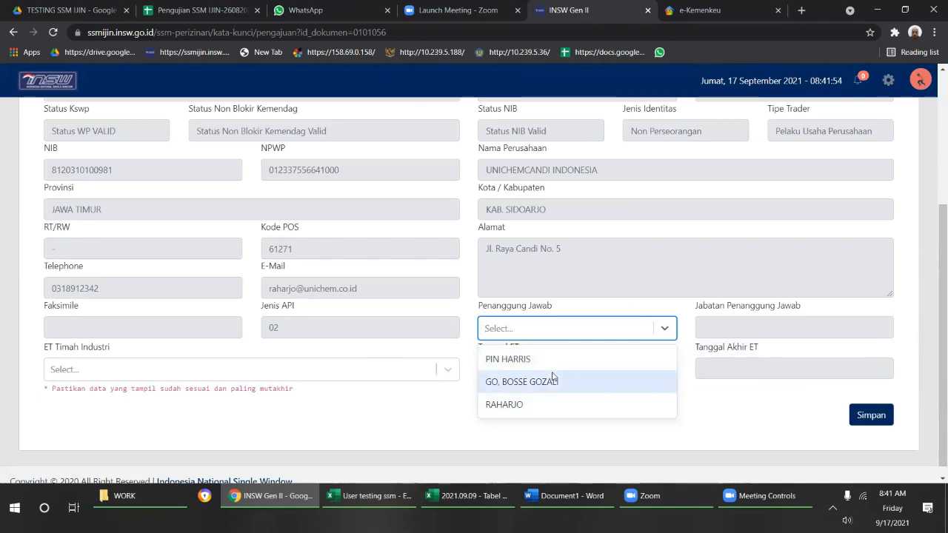
click(555, 363)
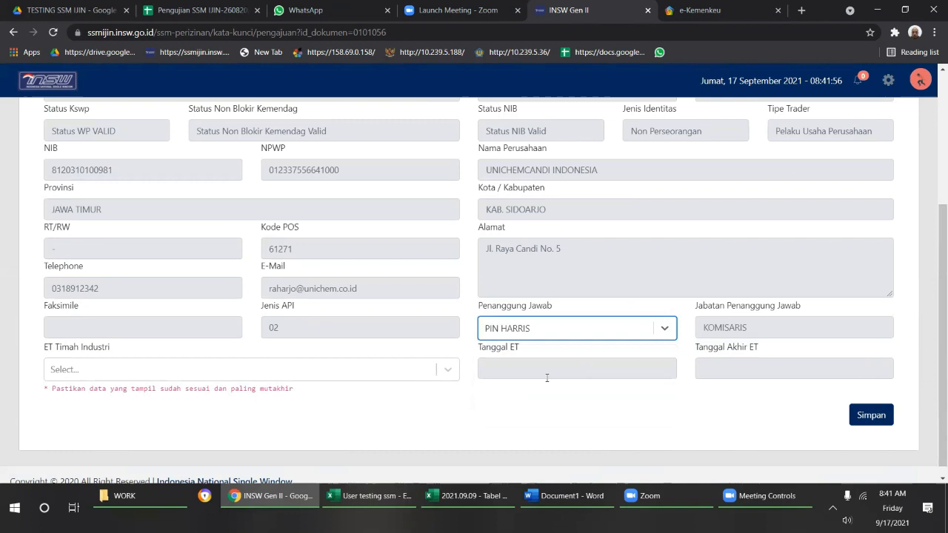
scroll(764, 445, up, 1)
scroll(503, 407, up, 2)
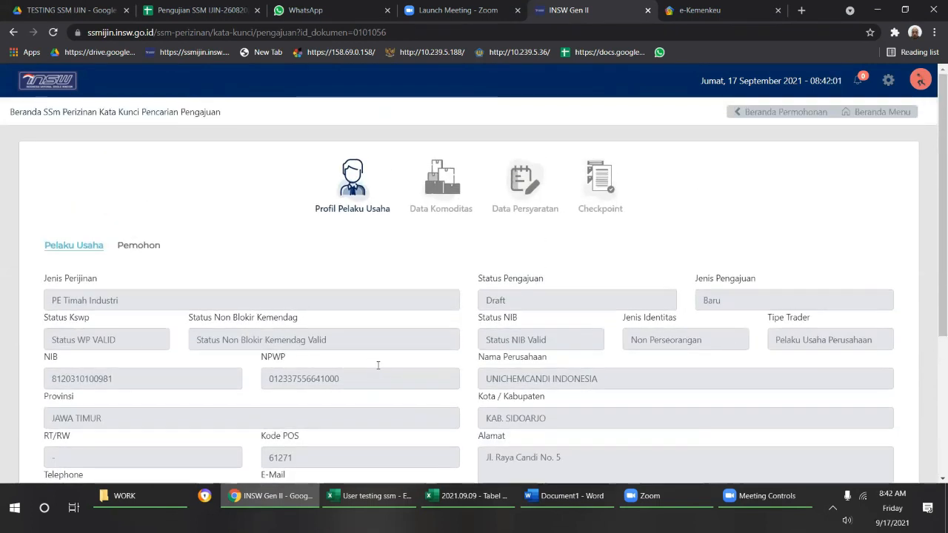
Check the available ET Timah Industri options and save the Pelaku Usaha profile
scroll(377, 370, down, 2)
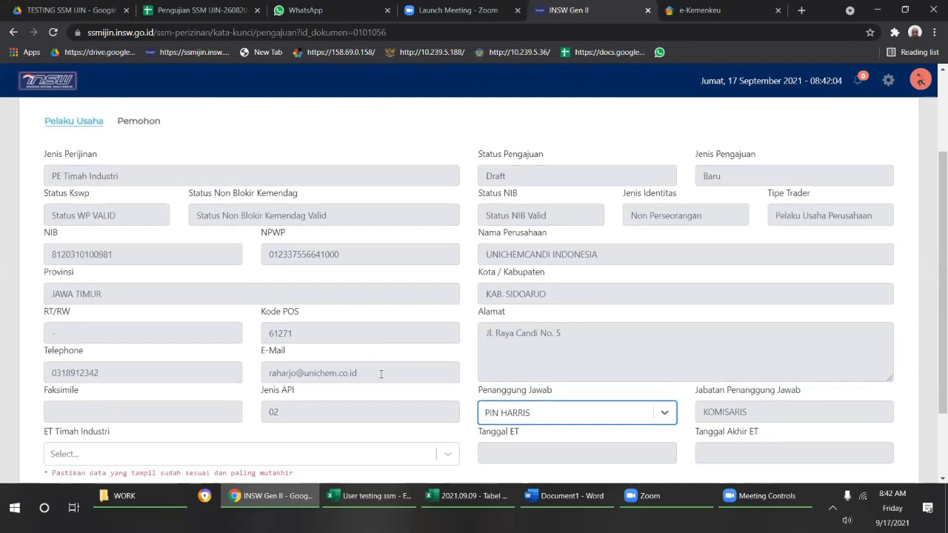
scroll(380, 407, down, 1)
click(381, 400)
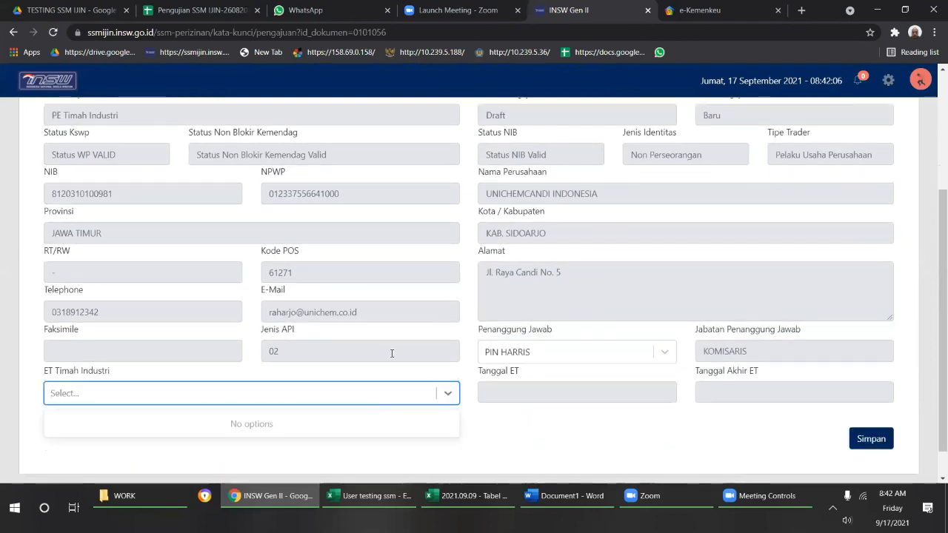
click(397, 377)
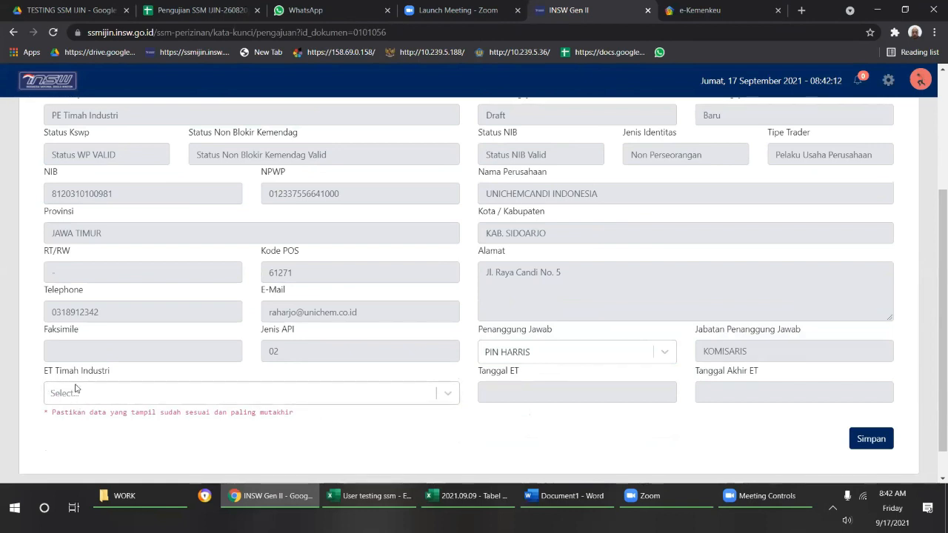
click(332, 382)
click(332, 373)
click(807, 393)
click(863, 442)
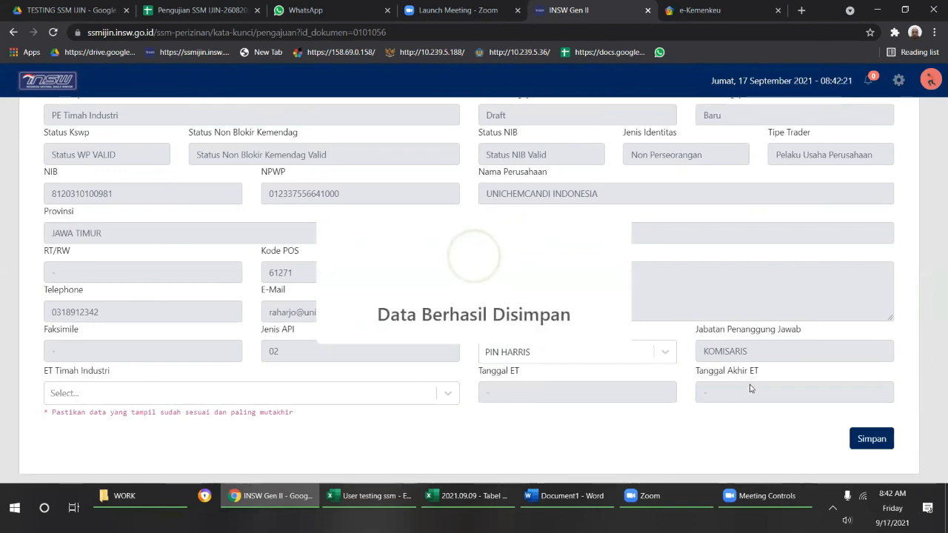
Open the Pemohon section of the profile, review the company and PIC details, and save them
scroll(311, 328, up, 3)
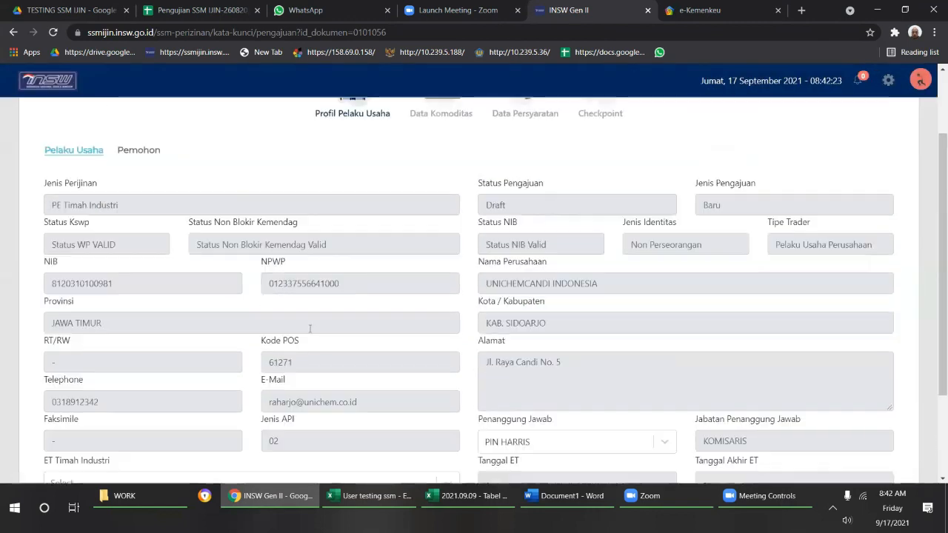
scroll(321, 351, down, 2)
scroll(320, 351, up, 1)
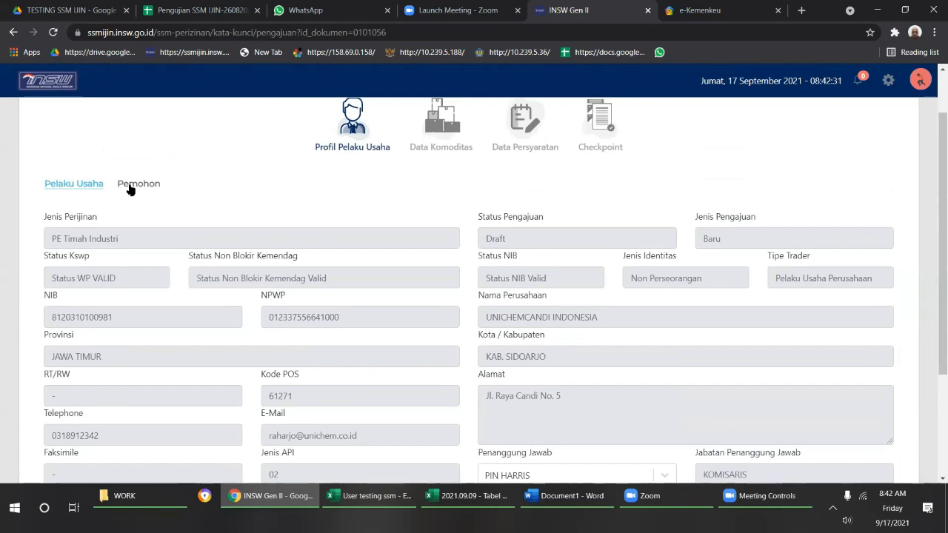
click(129, 189)
scroll(229, 281, down, 2)
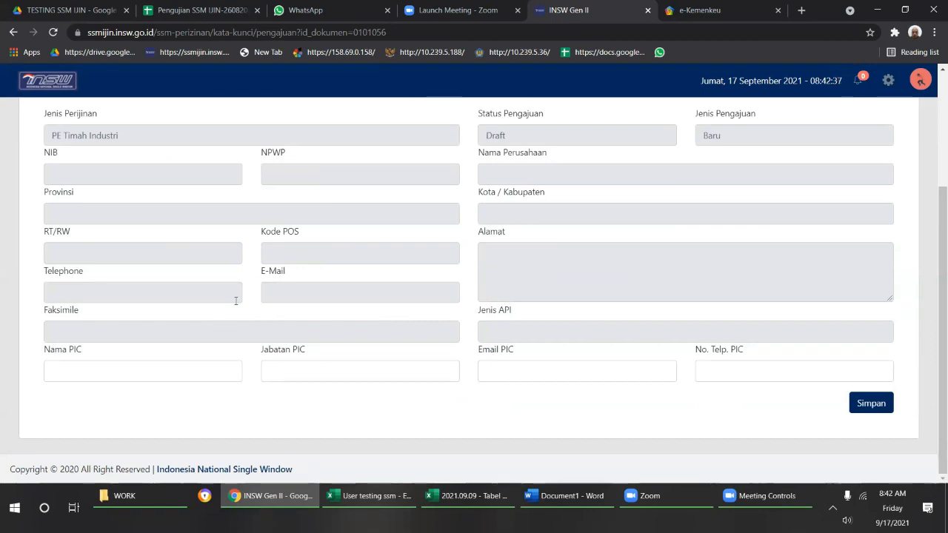
click(222, 177)
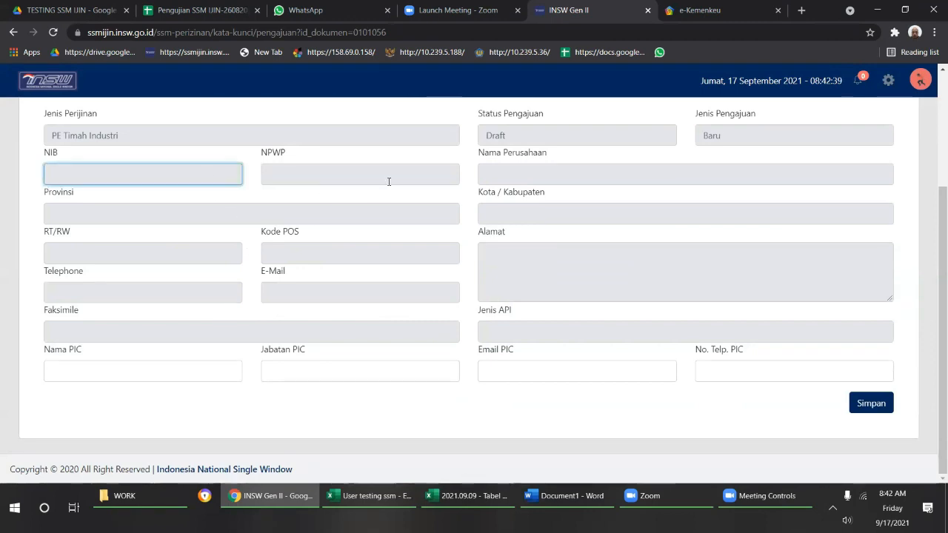
click(577, 171)
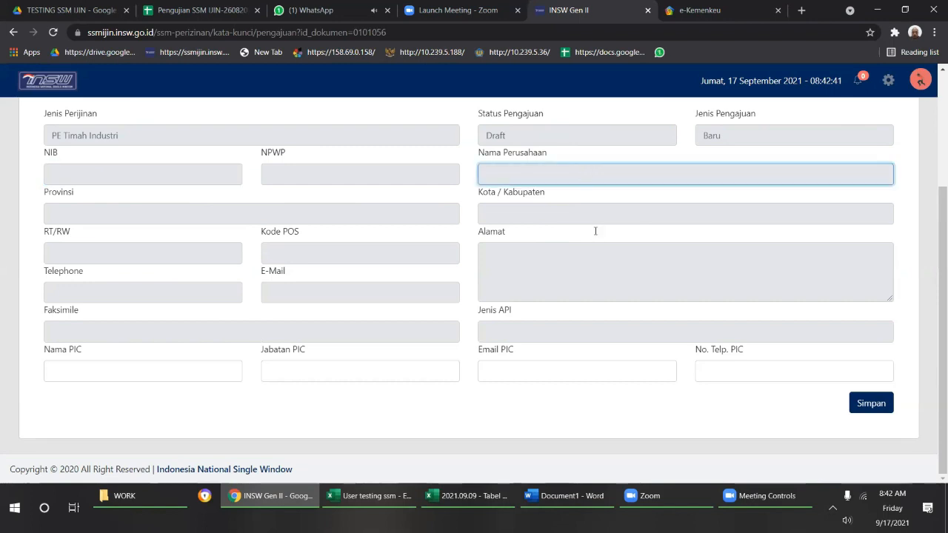
scroll(597, 237, up, 2)
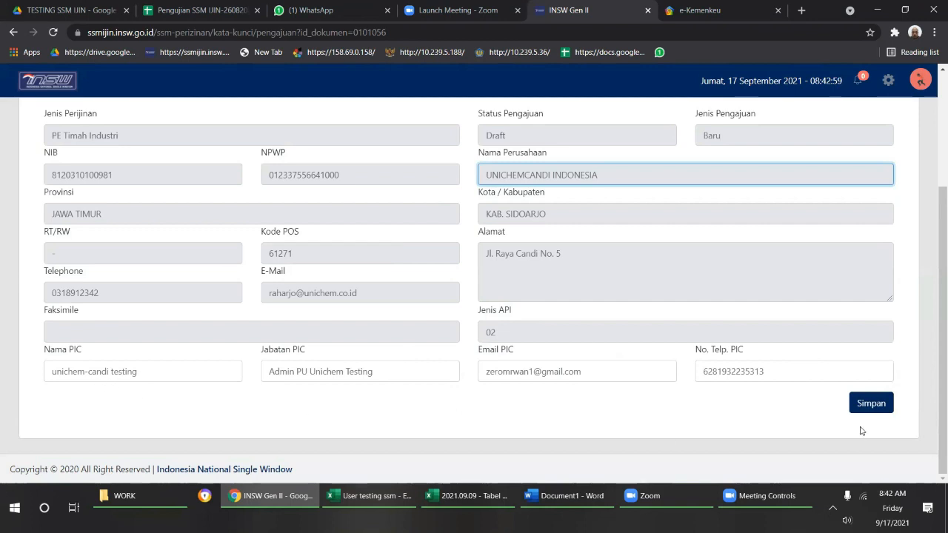
scroll(842, 376, up, 2)
scroll(840, 377, down, 2)
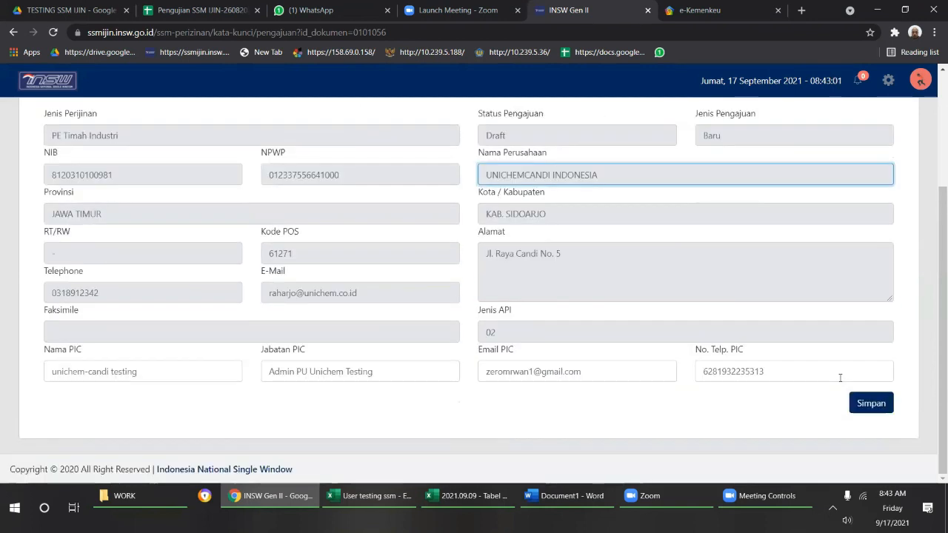
scroll(852, 411, up, 1)
click(865, 466)
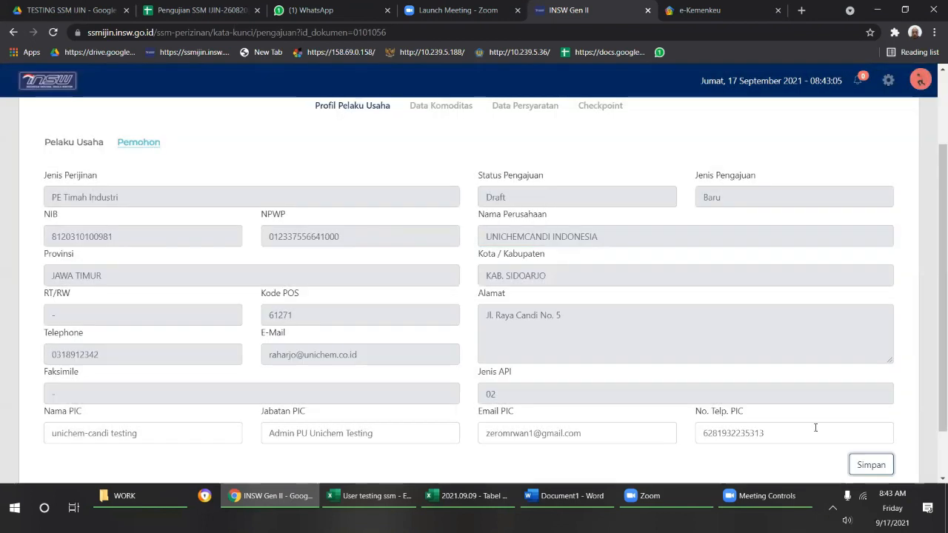
Start a new goods entry under Data Komoditas with Kode HS 83113099
scroll(815, 427, down, 1)
scroll(447, 230, up, 3)
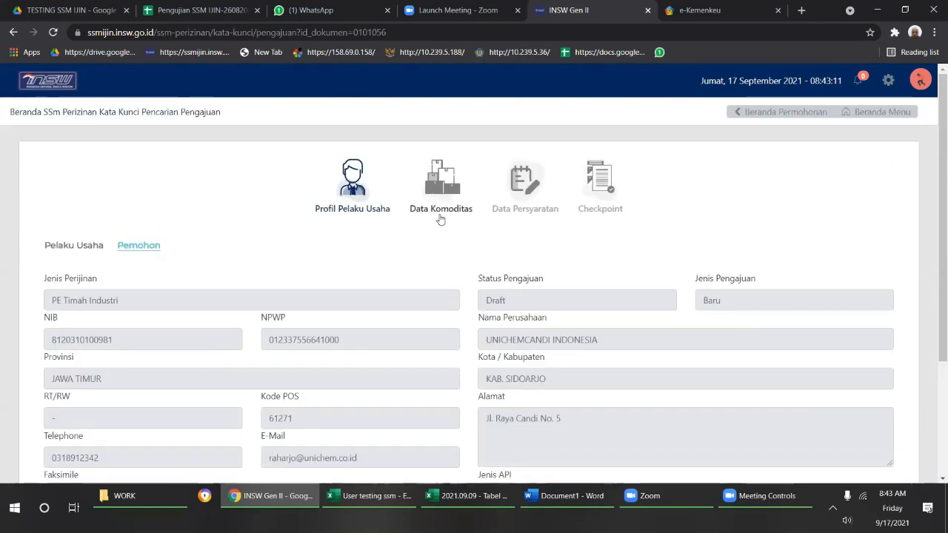
click(439, 211)
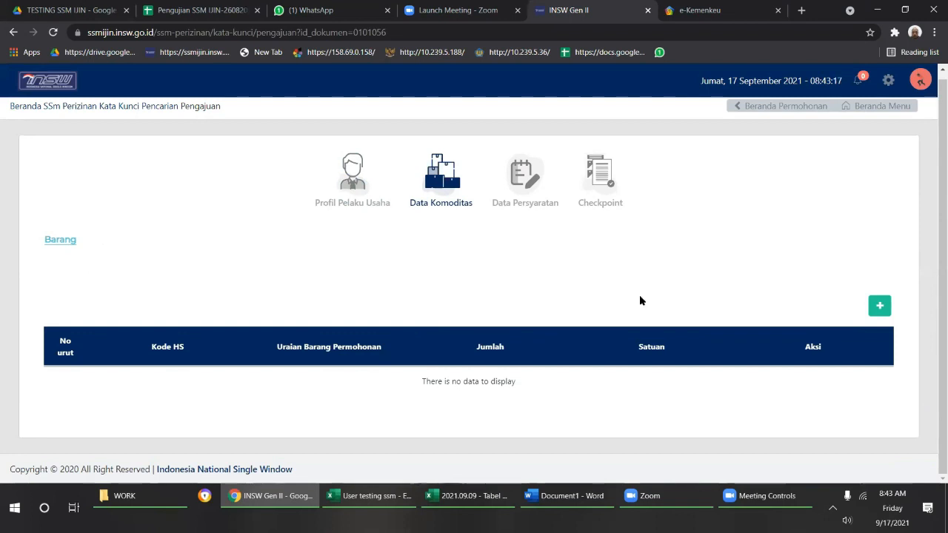
click(878, 306)
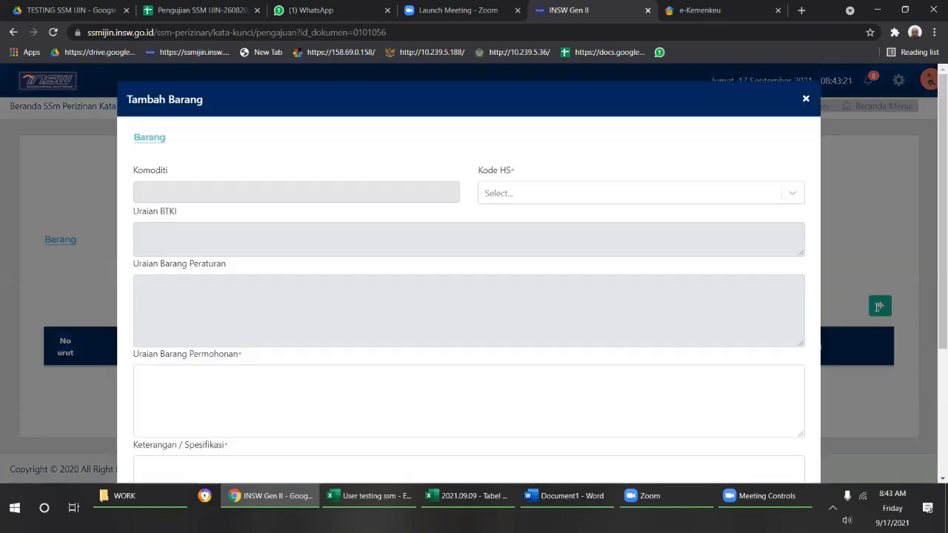
click(561, 197)
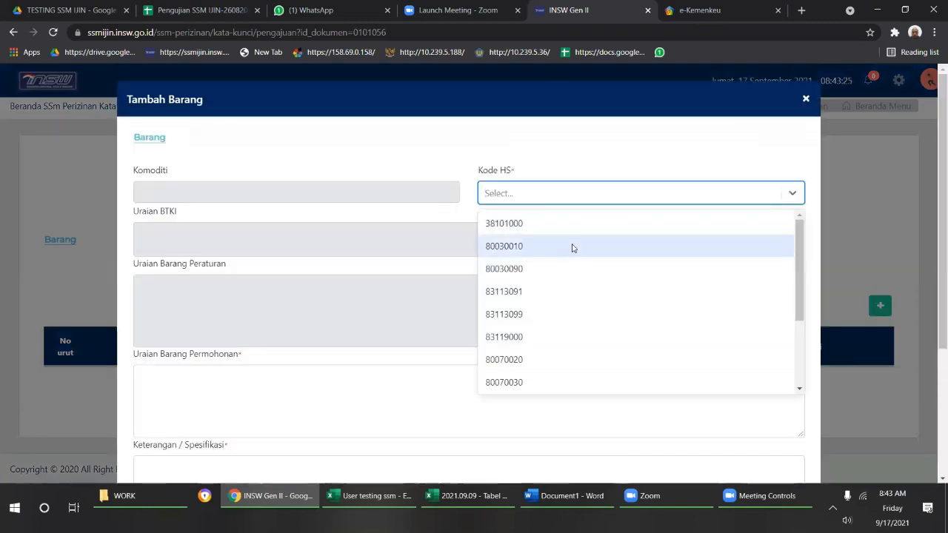
scroll(574, 244, down, 2)
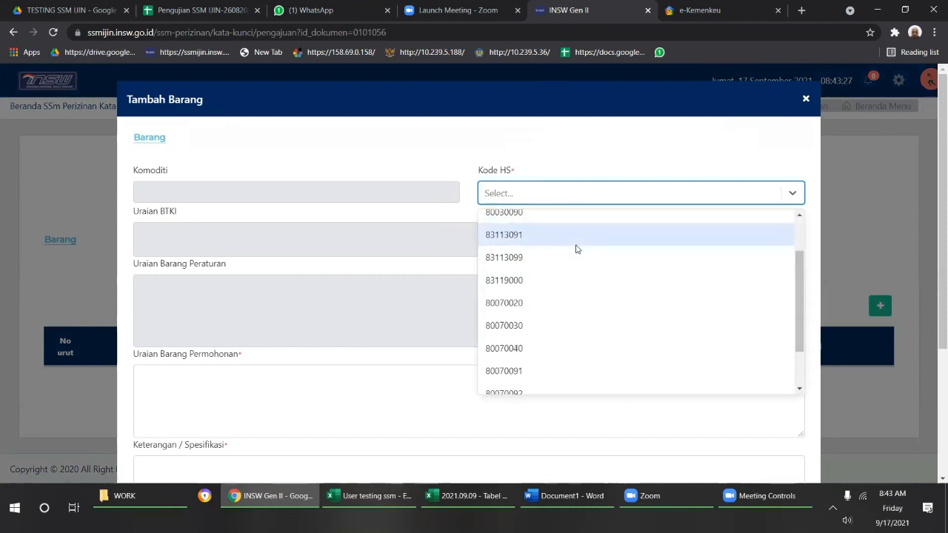
click(563, 258)
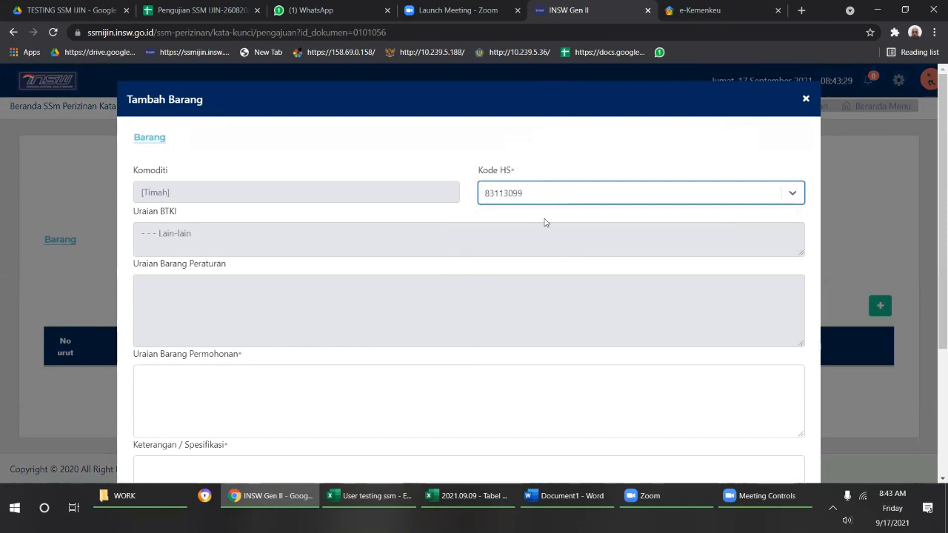
Copy the Uraian BTKI text "- - - Lain-lain" into Uraian Barang Permohonan and Keterangan / Spesifikasi
double_click(512, 244)
triple_click(513, 246)
key(ctrl+c)
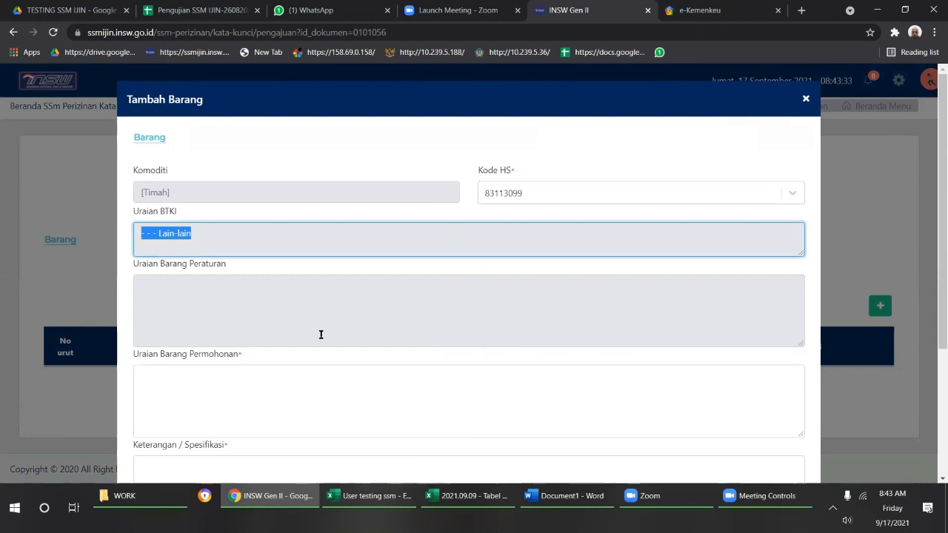
scroll(321, 334, down, 2)
click(294, 290)
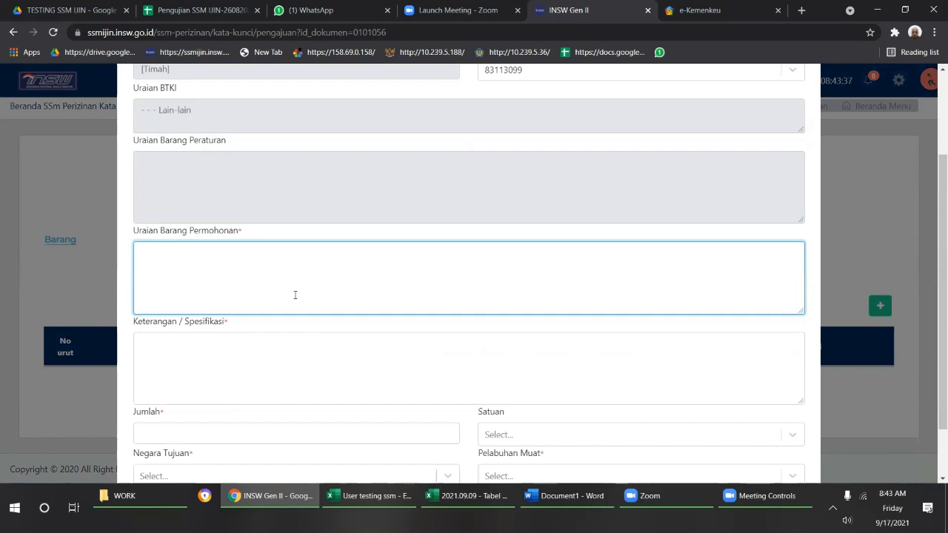
key(ctrl+v)
click(283, 361)
key(ctrl+v)
Set the goods' Jumlah to 100 and Satuan to TNE - Metric ton (1000 kg)
scroll(300, 356, down, 2)
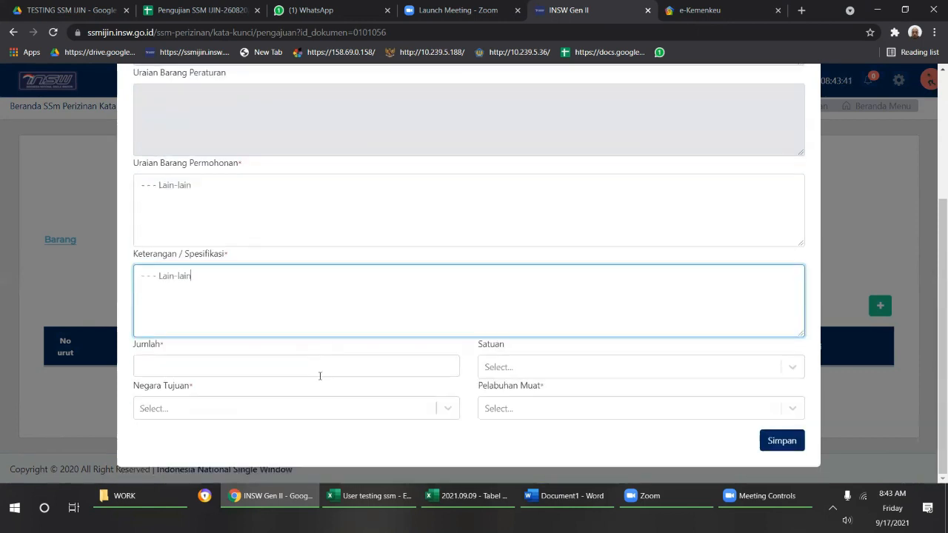
click(306, 368)
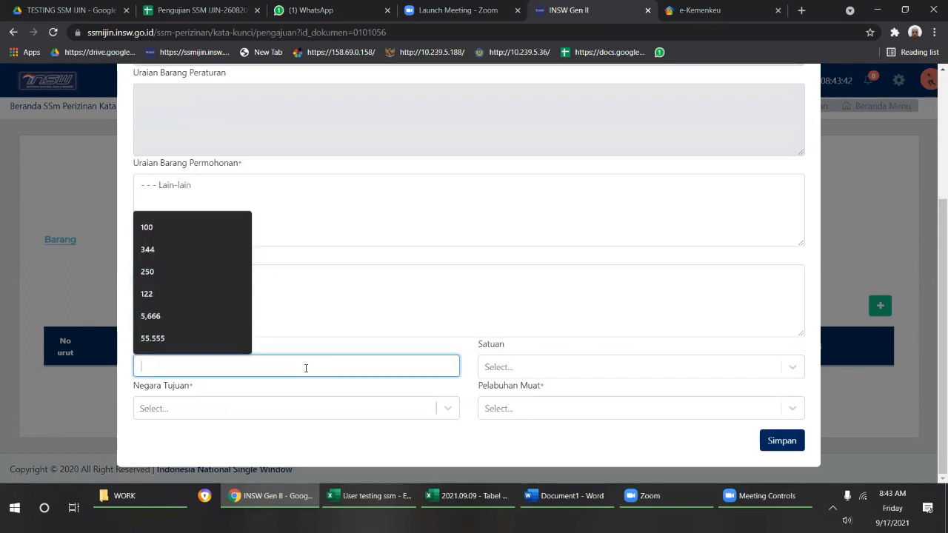
click(211, 227)
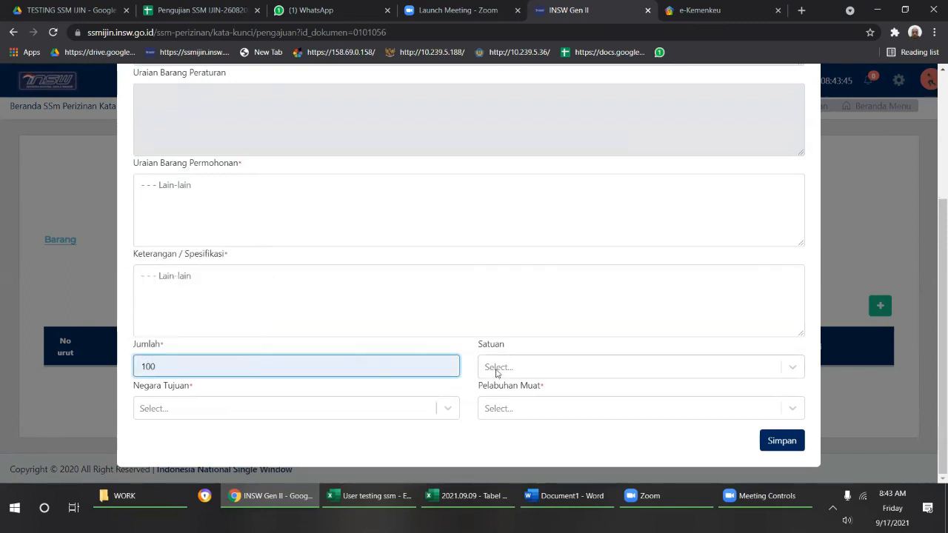
click(535, 367)
text(t)
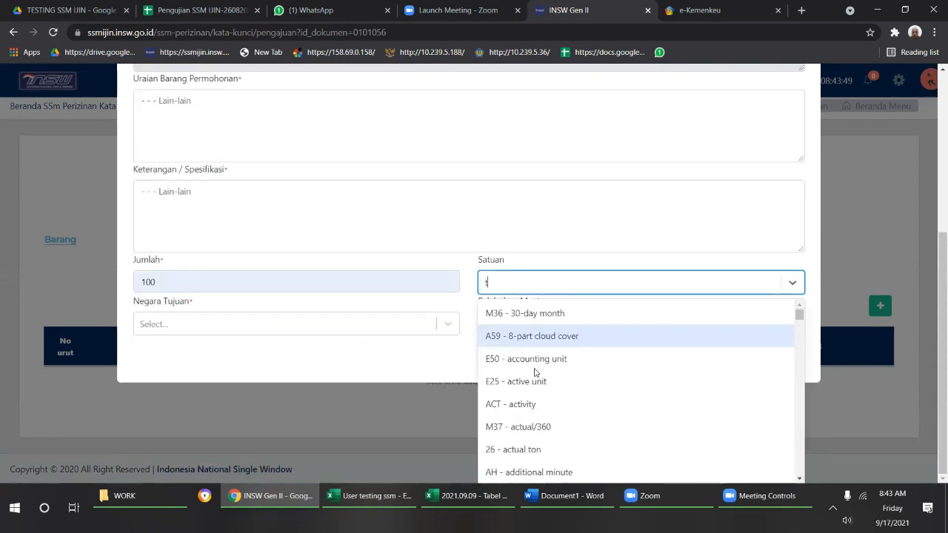
text(ne)
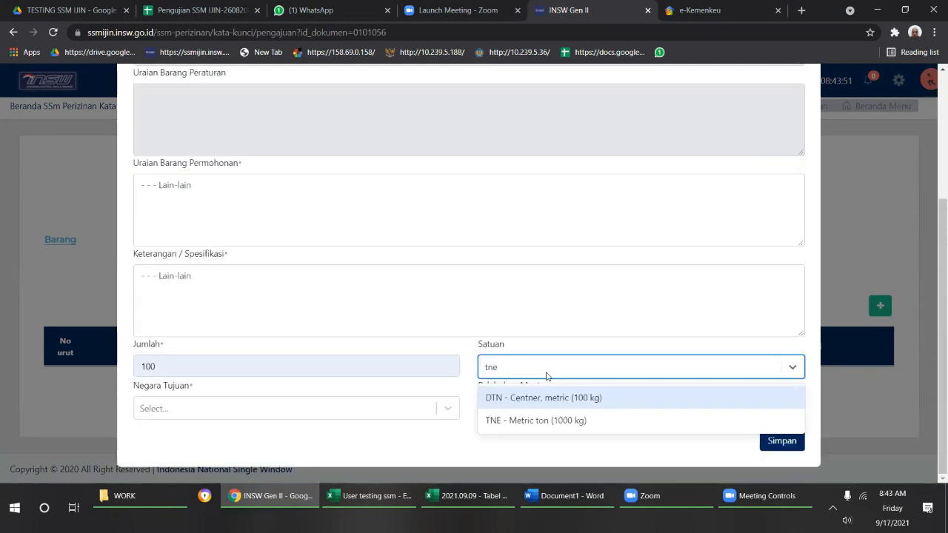
click(553, 420)
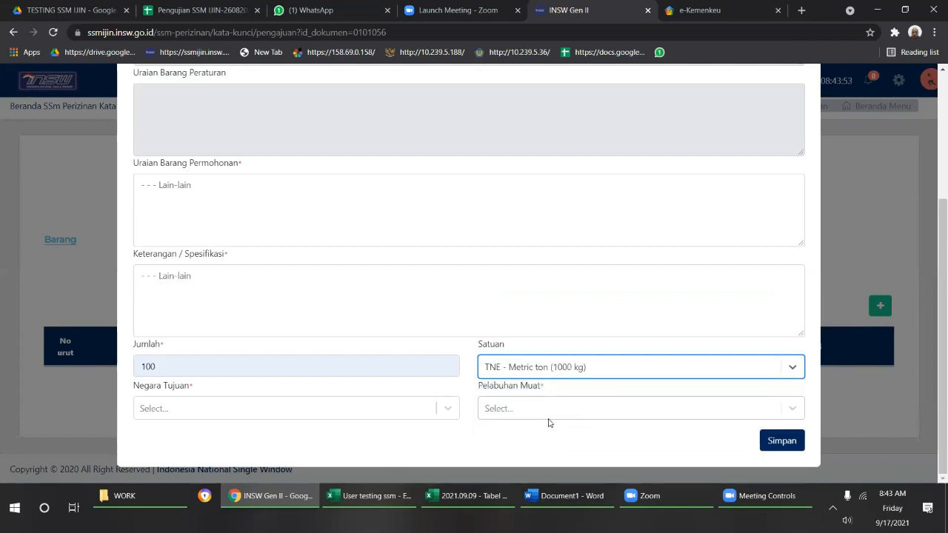
Set Negara Tujuan to CHINA and Pelabuhan Muat to IDTPP - TANJUNG PRIOK, and save the goods entry
click(361, 417)
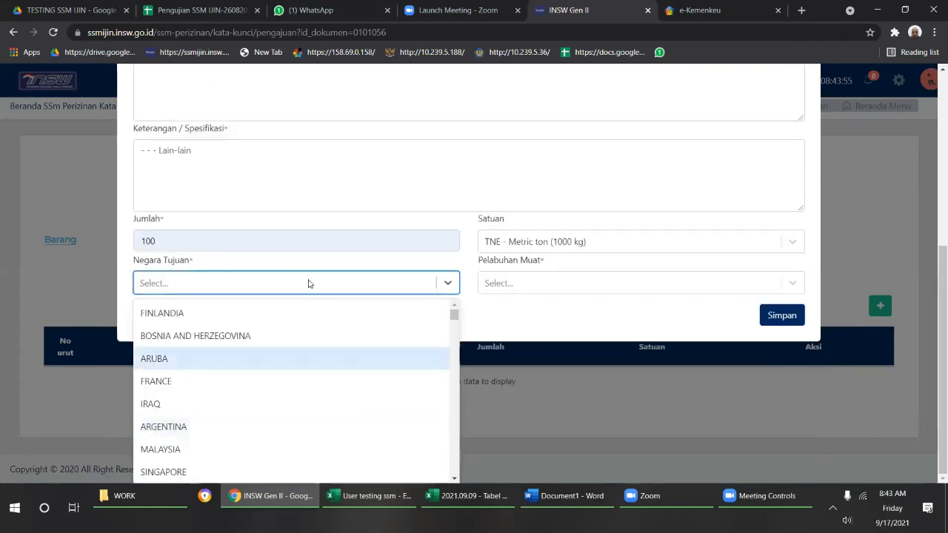
text(chi)
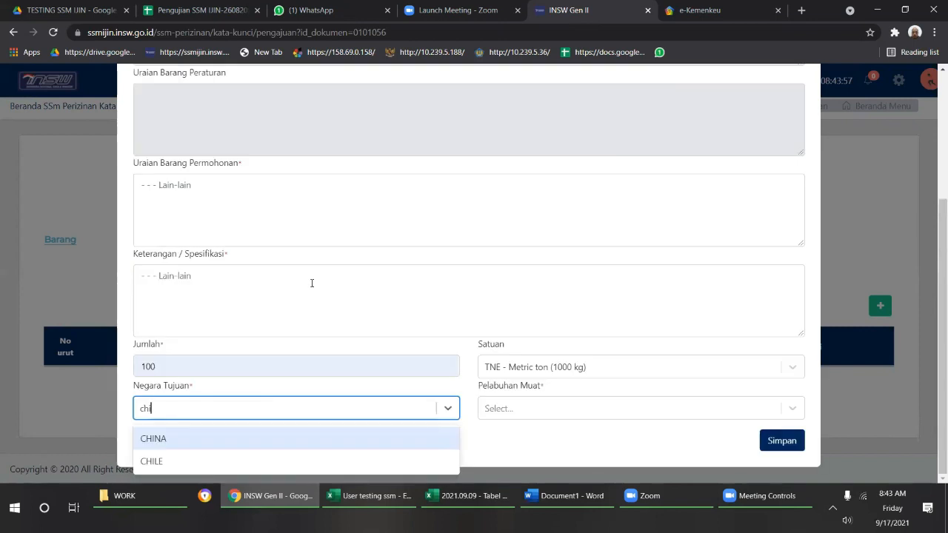
click(227, 445)
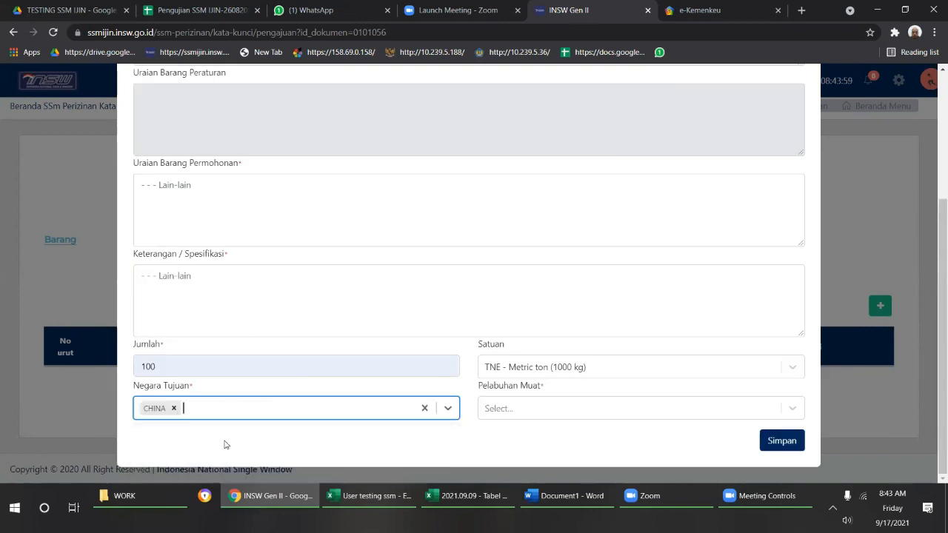
click(569, 411)
text(prio)
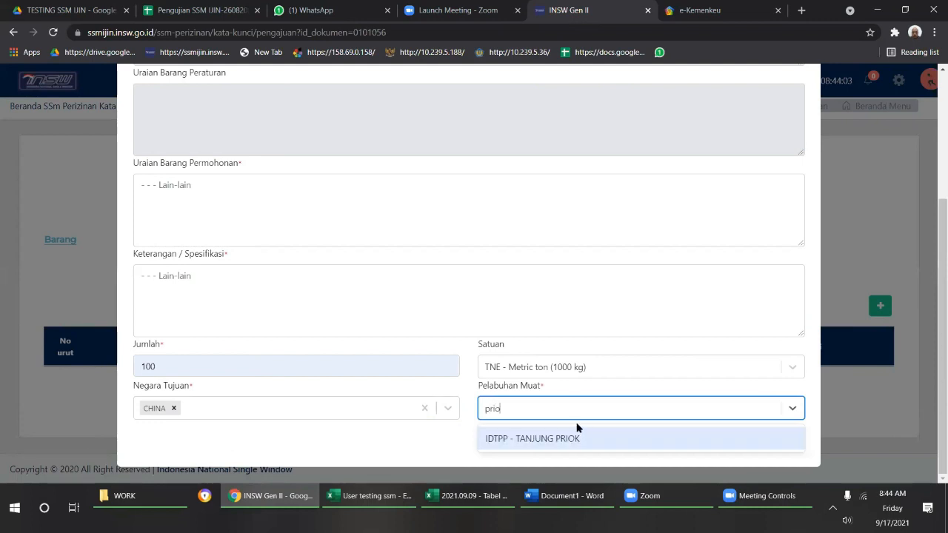
click(575, 437)
scroll(683, 353, up, 1)
scroll(740, 385, down, 1)
click(777, 442)
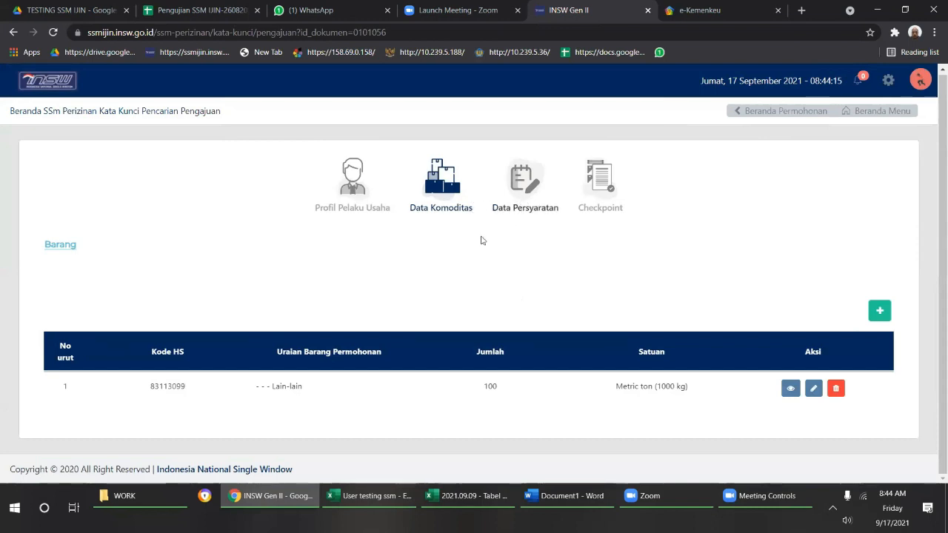
Start the ET Timah Industri document upload under Data Persyaratan with Nomor tes123 and Tanggal Dokumen 09/16/2021
scroll(422, 269, down, 1)
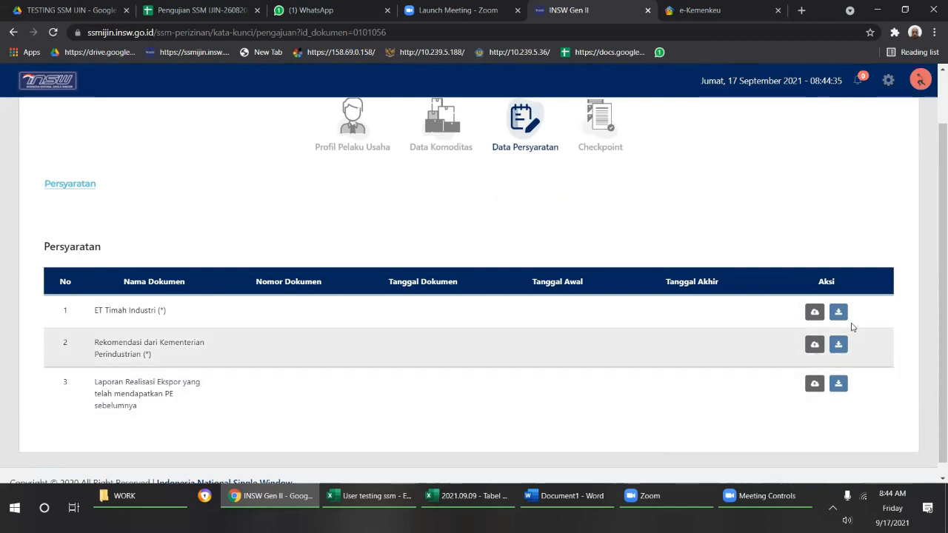
click(814, 314)
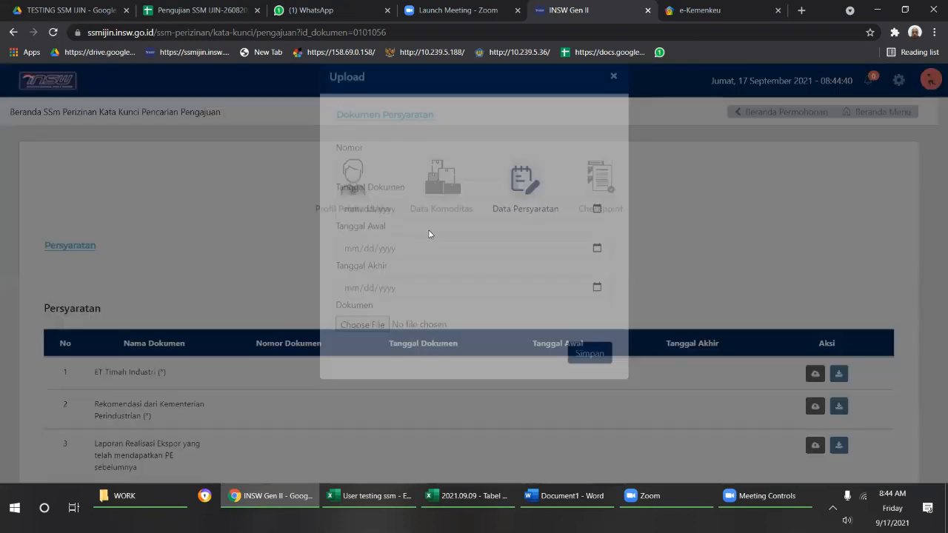
click(416, 196)
click(426, 306)
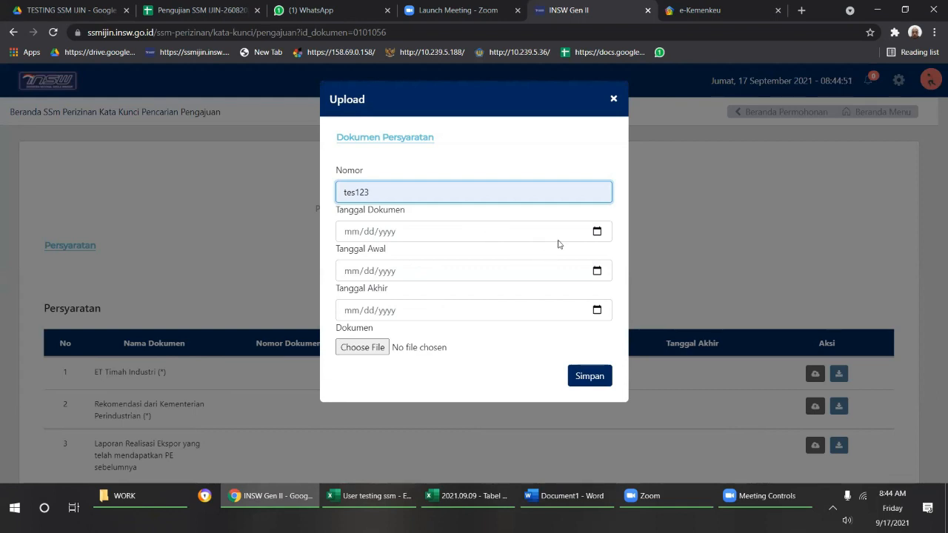
click(596, 233)
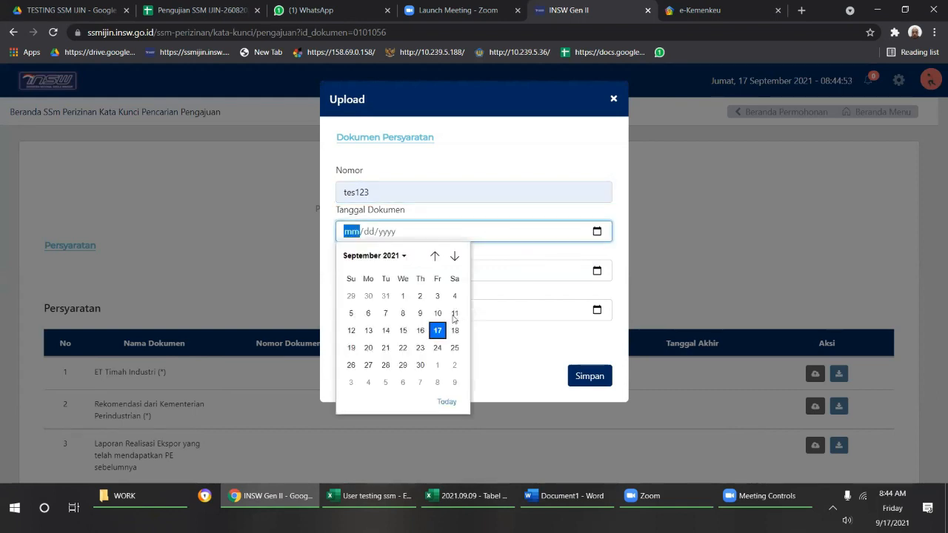
click(421, 333)
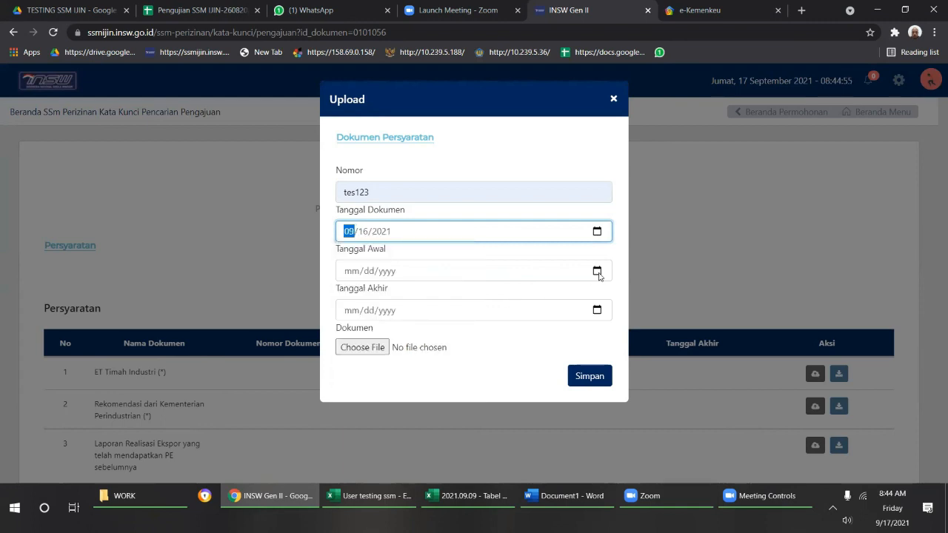
Set the ET Timah Industri document's Tanggal Awal to 08/03/2021 and Tanggal Akhir to 11/05/2021
click(597, 271)
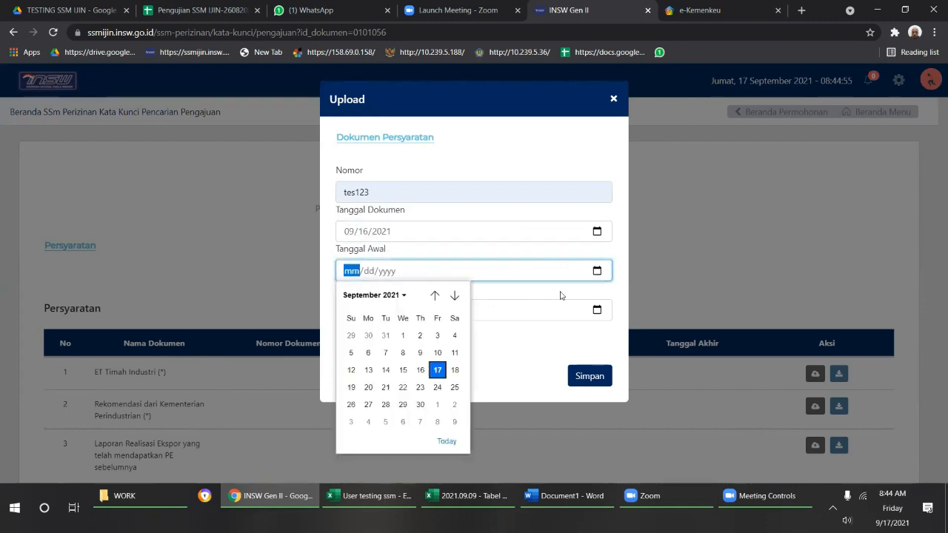
click(434, 296)
click(384, 335)
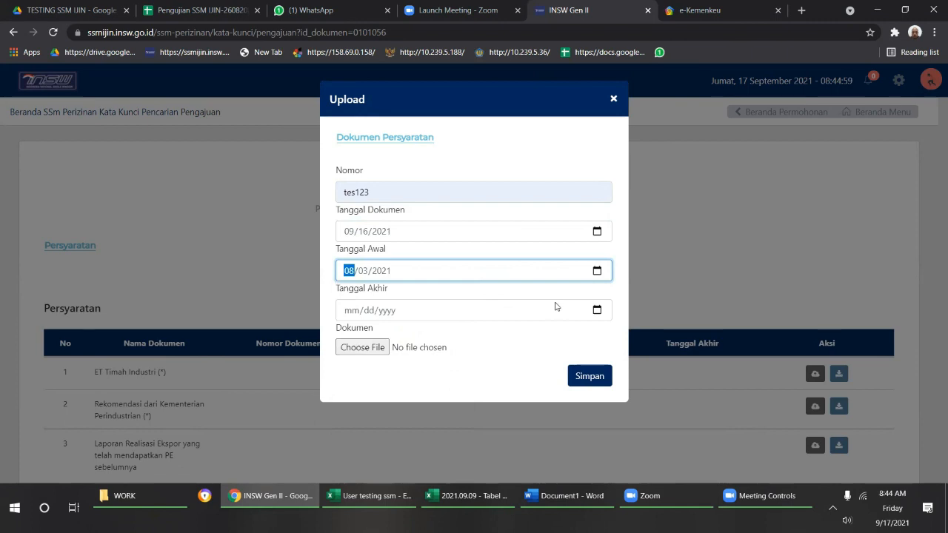
click(594, 311)
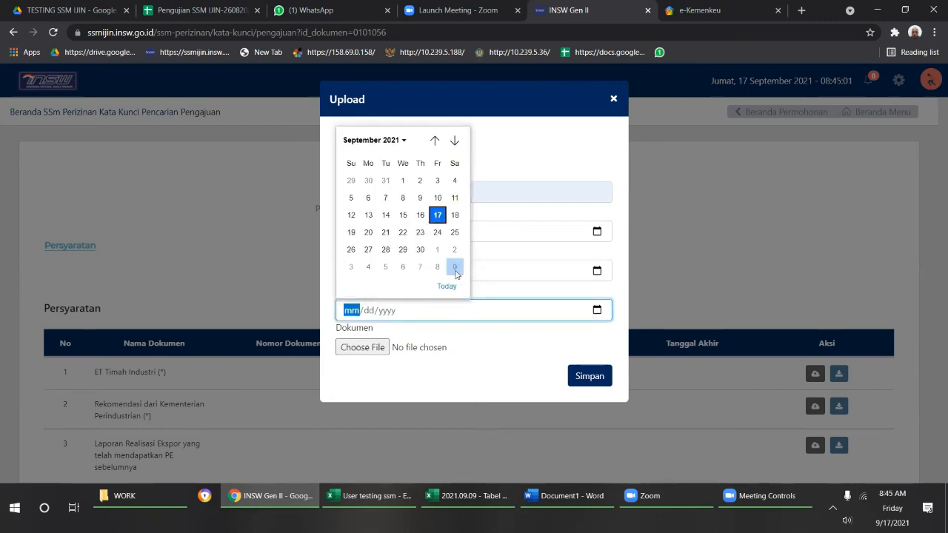
click(453, 232)
Attach the "test pdf" file from the DO SP2 OL folder to the ET Timah Industri requirement and save it
click(363, 347)
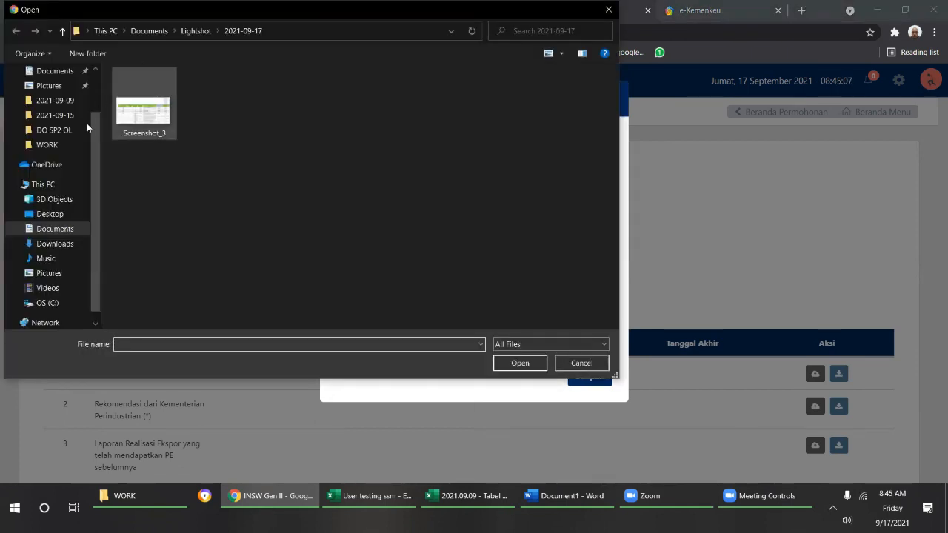
click(53, 129)
click(166, 144)
double_click(166, 144)
click(585, 379)
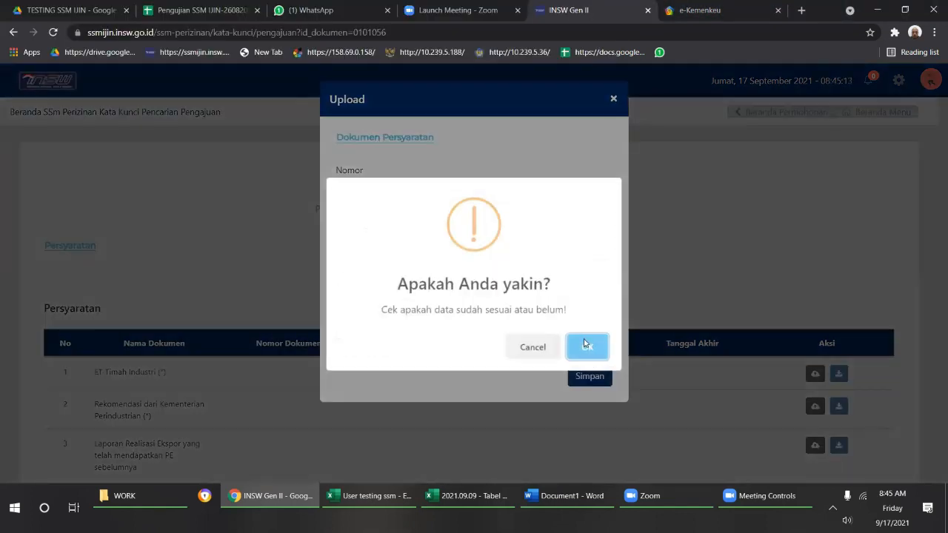
click(585, 345)
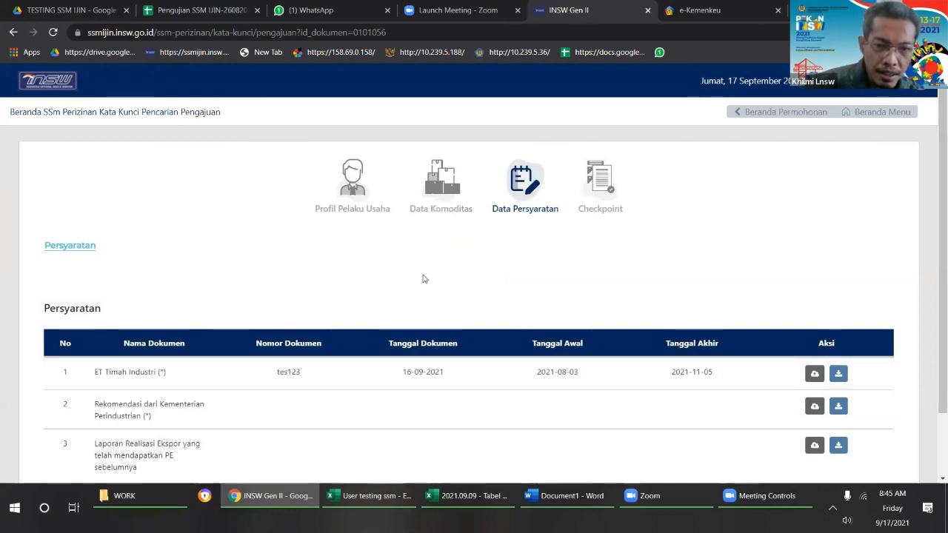
Upload Rekomendasi dari Kementerian Perindustrian with Nomor tes123, Tanggal Dokumen 16-09-2021, Tanggal Awal 2021-09-01 and Tanggal Akhir 2021-10-08
scroll(423, 278, down, 1)
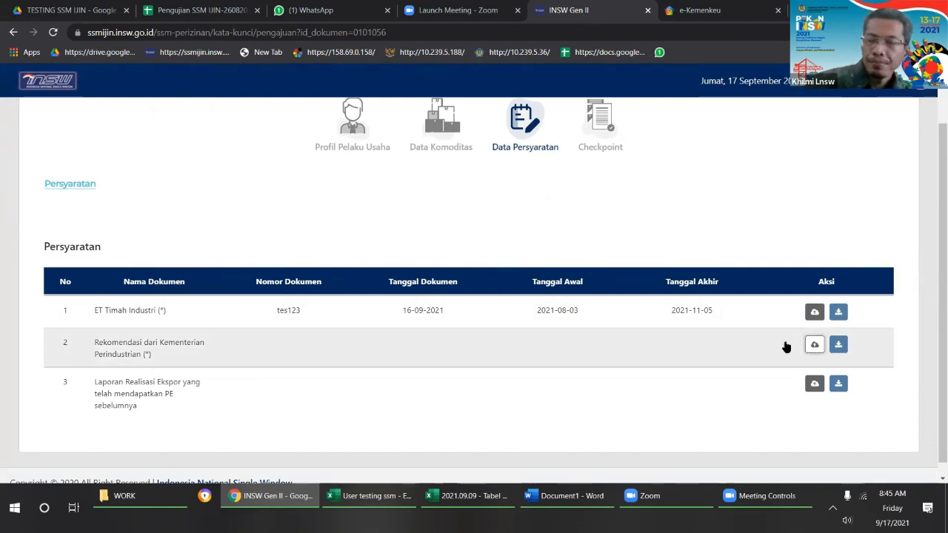
scroll(687, 336, up, 1)
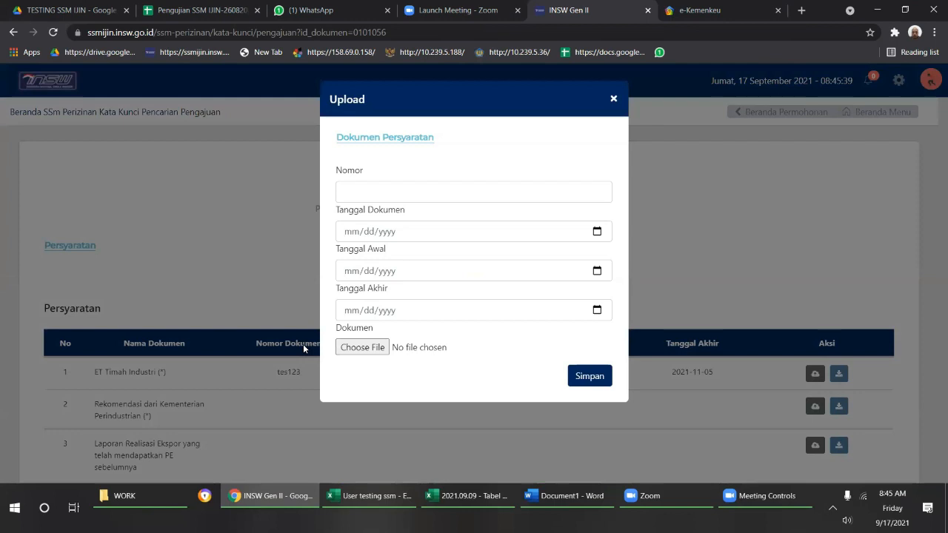
click(400, 194)
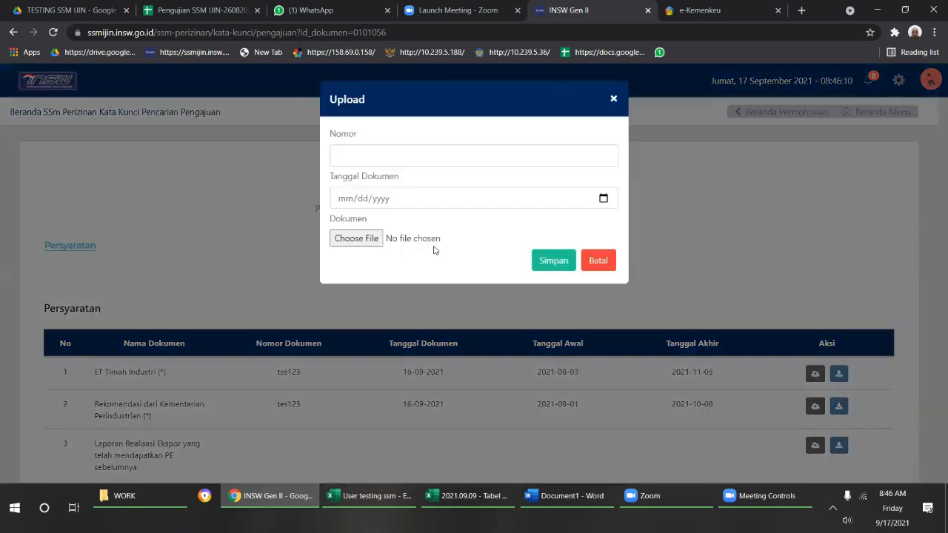
Enter Nomor tes123 and Tanggal Dokumen 09/16/2021 for the Laporan Realisasi Ekspor requirement
click(432, 156)
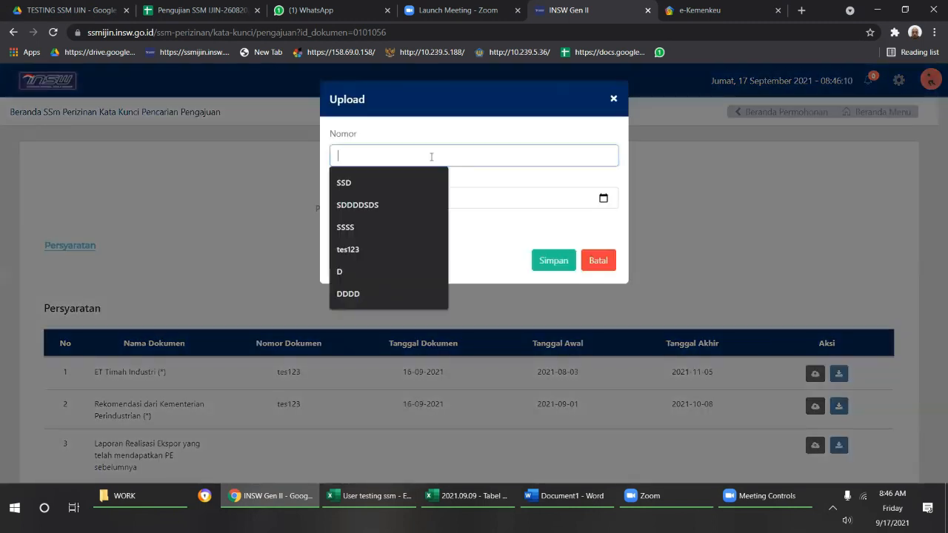
click(424, 247)
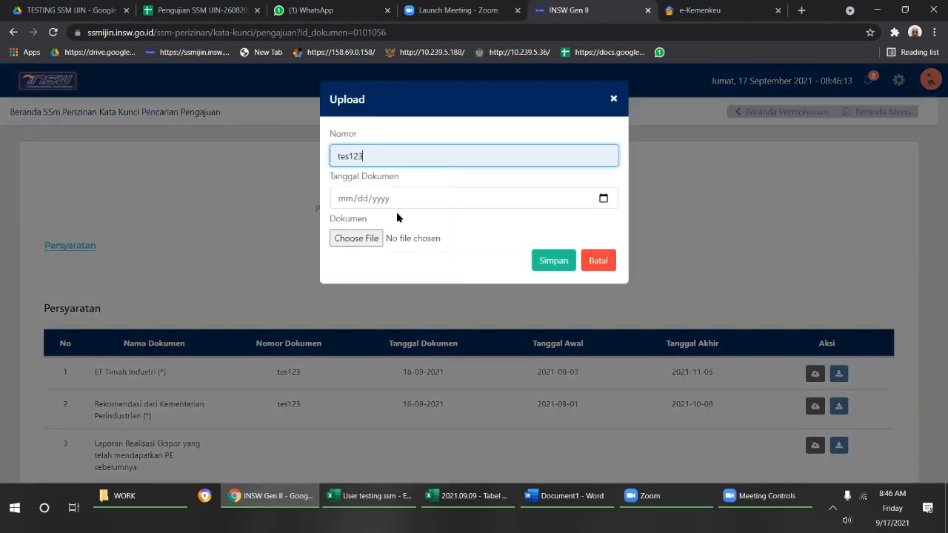
click(600, 202)
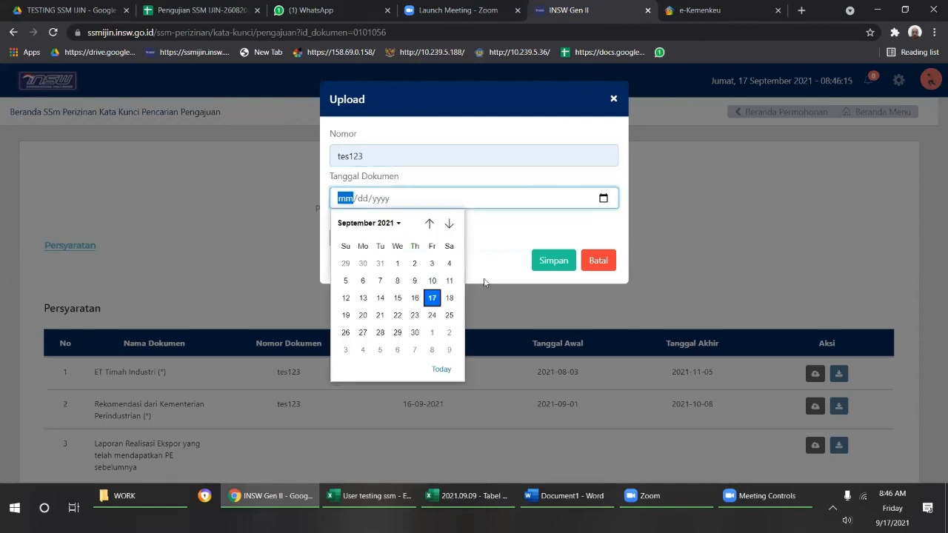
click(416, 300)
Attach the "test pdf" file to the Laporan Realisasi Ekspor requirement and save the entry
click(384, 242)
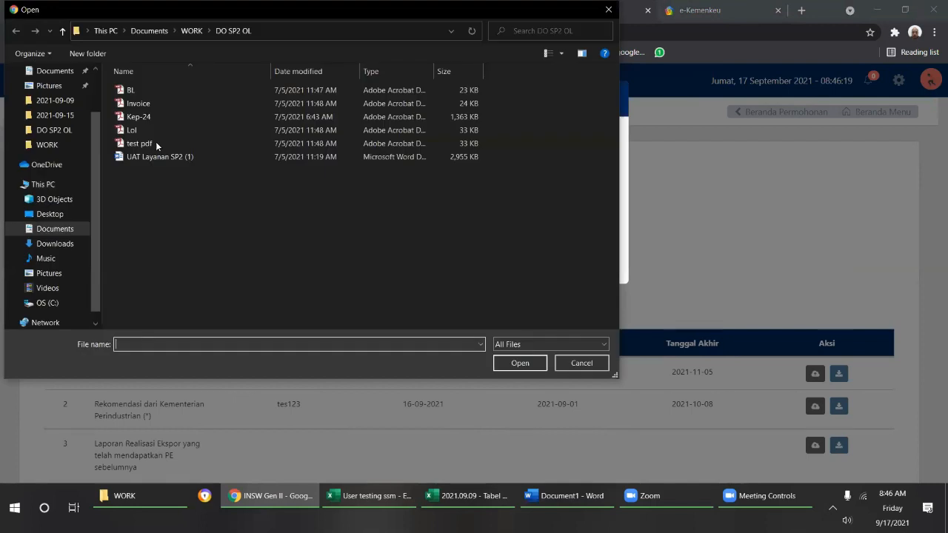
click(155, 141)
key(Return)
click(556, 269)
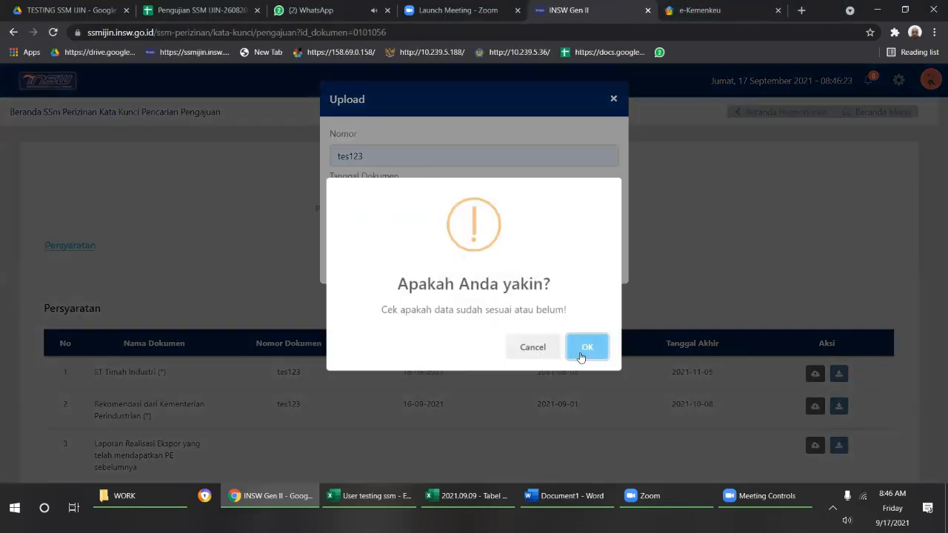
click(580, 355)
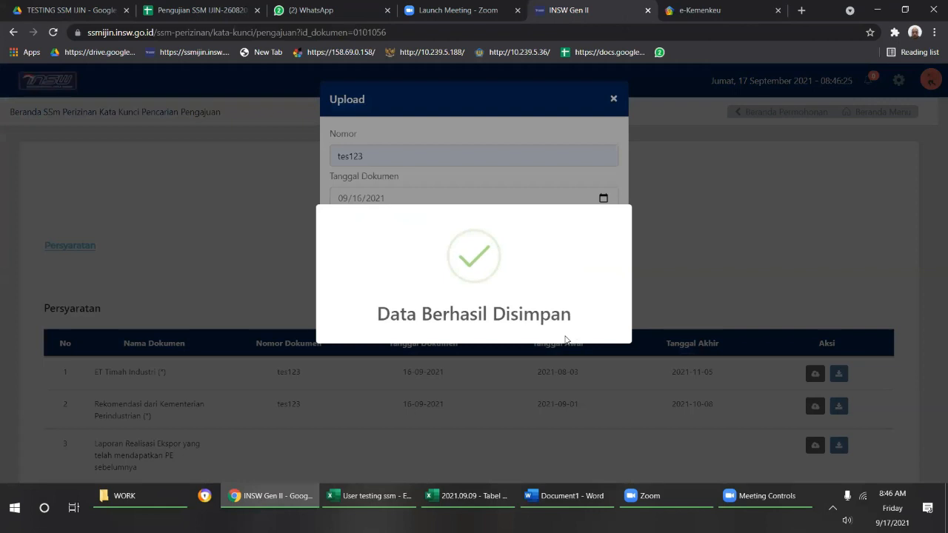
Open the application's Checkpoint, agree to the disclaimer with Saya Menyetujui, and submit the application
scroll(564, 339, down, 1)
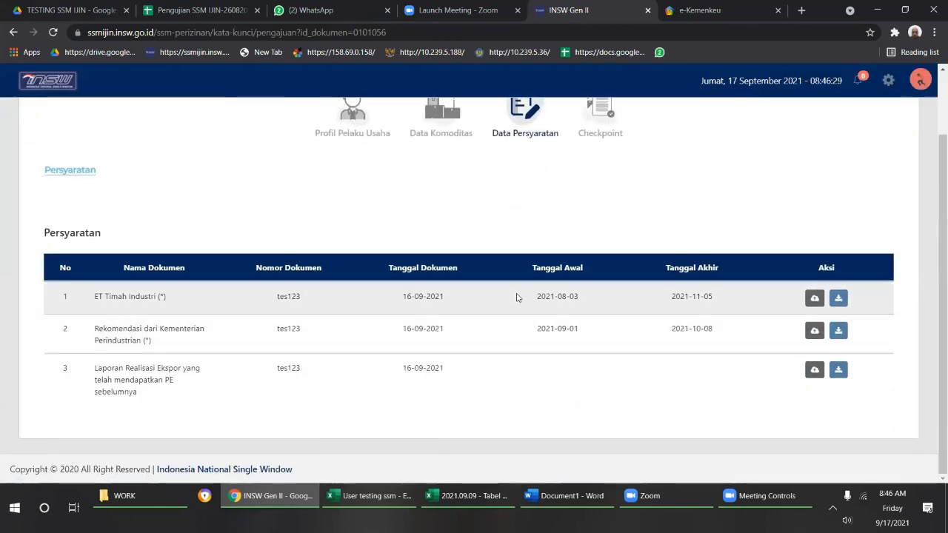
scroll(526, 256, up, 1)
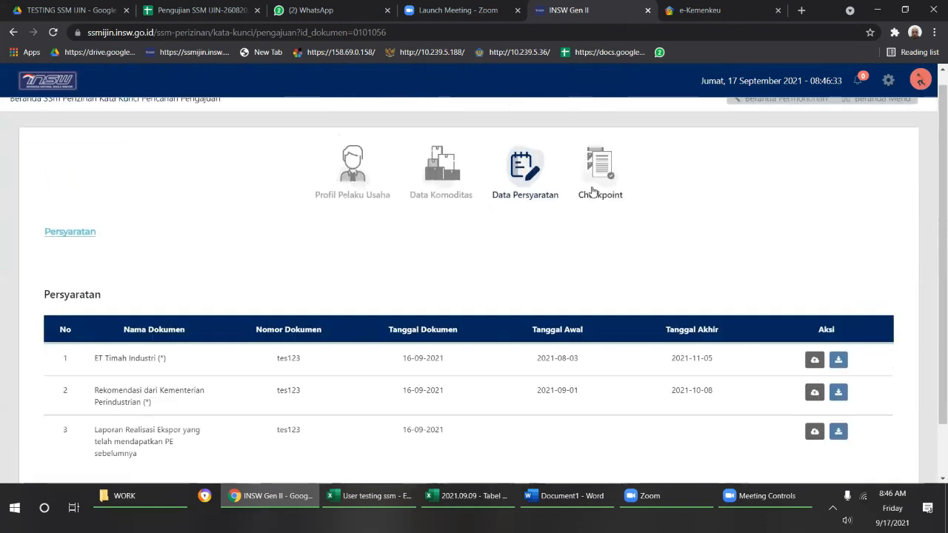
click(617, 181)
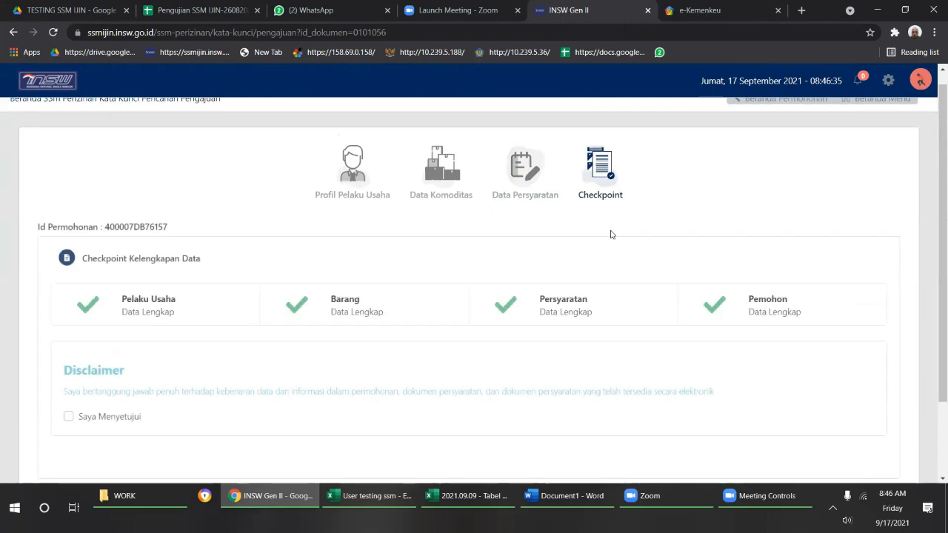
scroll(444, 283, down, 1)
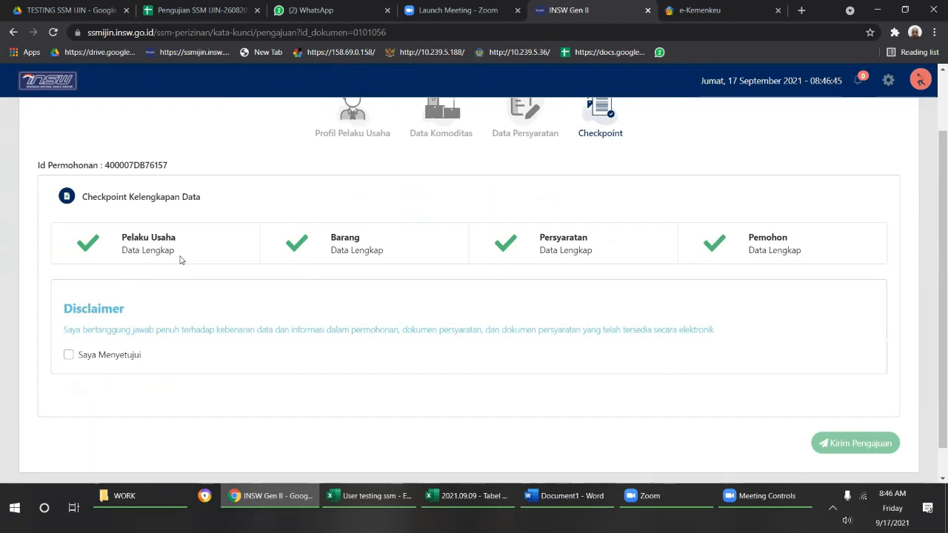
click(83, 356)
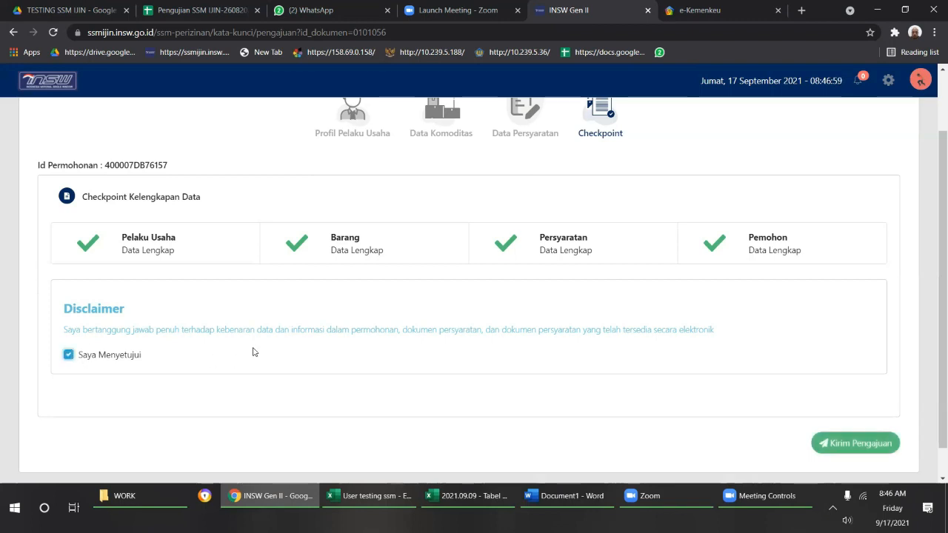
scroll(262, 351, down, 1)
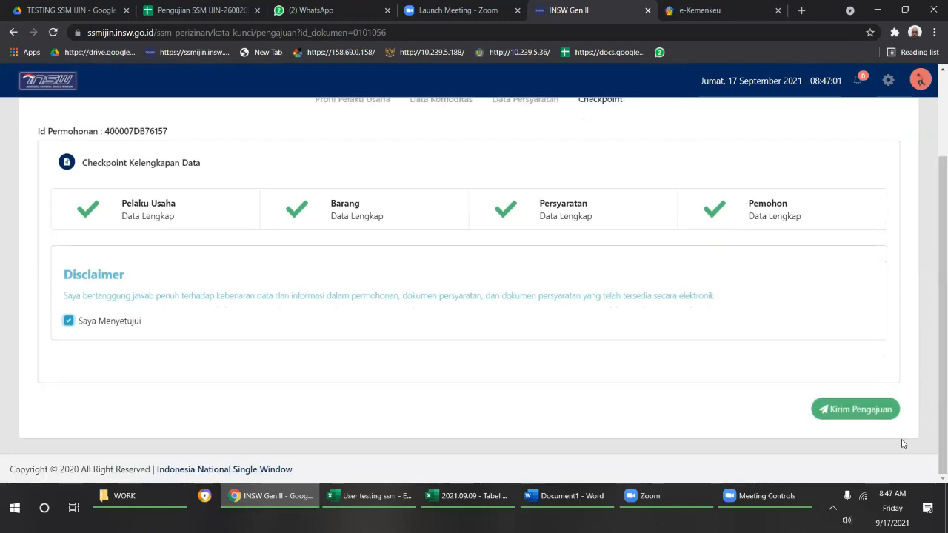
click(860, 416)
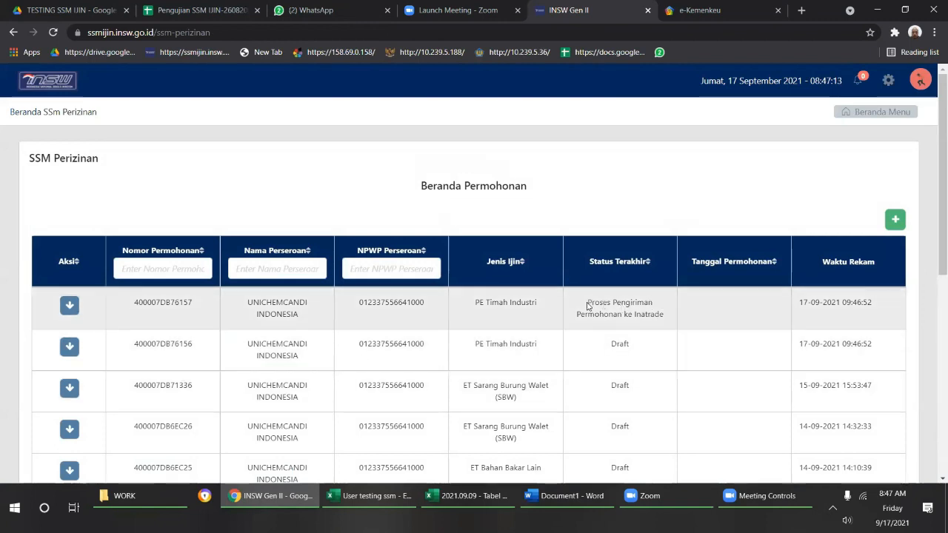
Highlight the Status Terakhir of the newly submitted PE Timah Industri application and show its available actions
drag(587, 306, 667, 323)
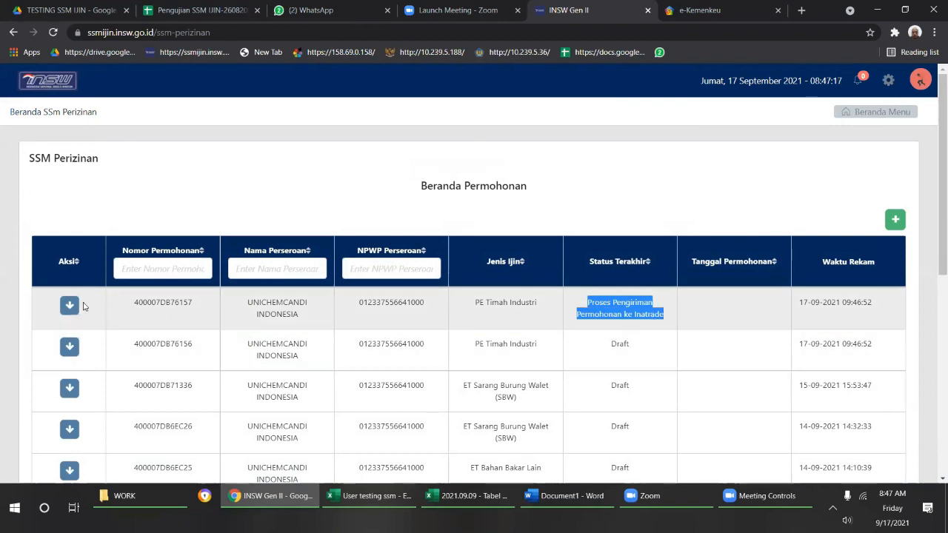
click(69, 305)
click(70, 308)
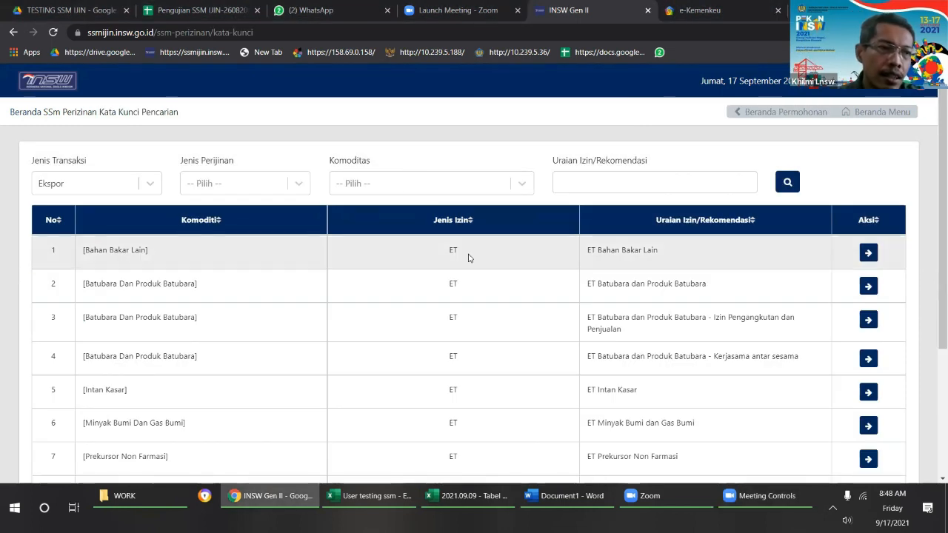
Browse the Ekspor permit list through page 4 to review the available ET and PE permits for each commodity
scroll(468, 288, down, 1)
scroll(467, 289, up, 1)
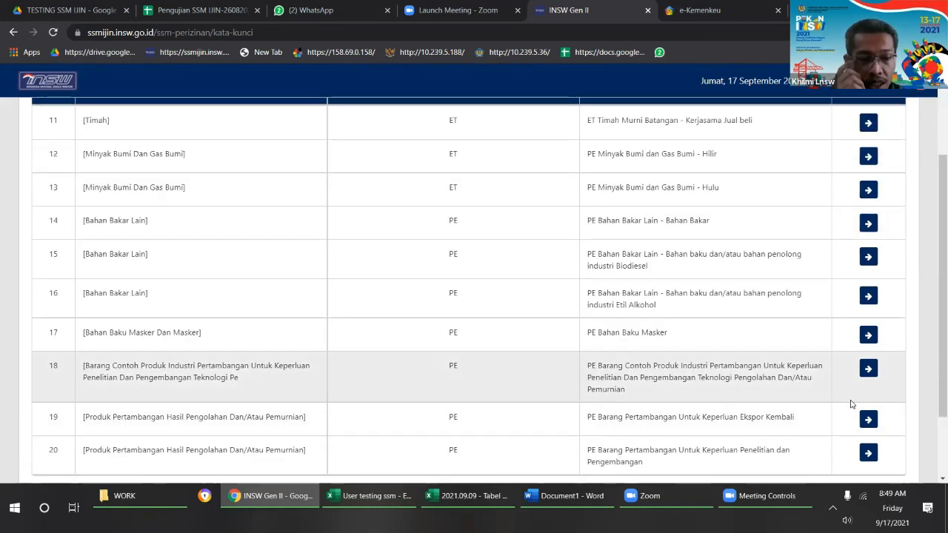
scroll(851, 415, down, 1)
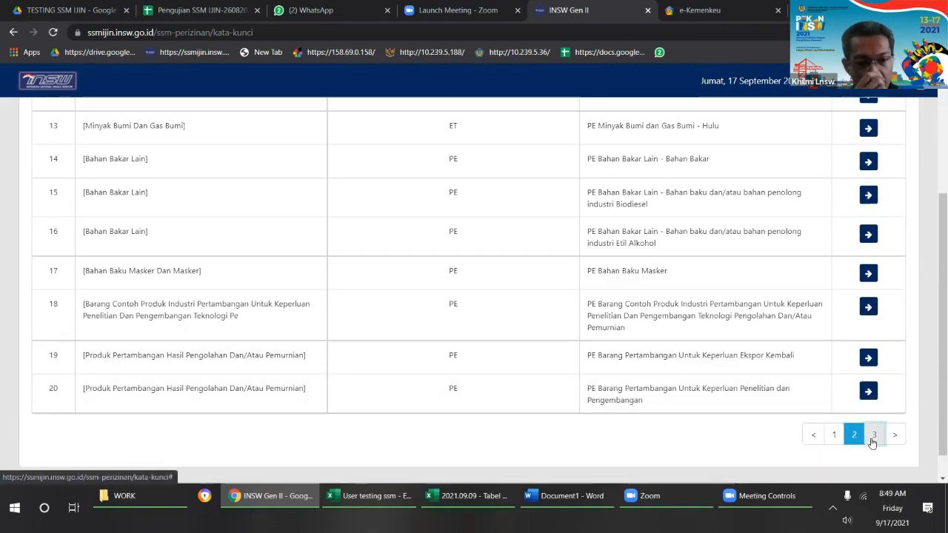
click(873, 437)
scroll(789, 379, up, 1)
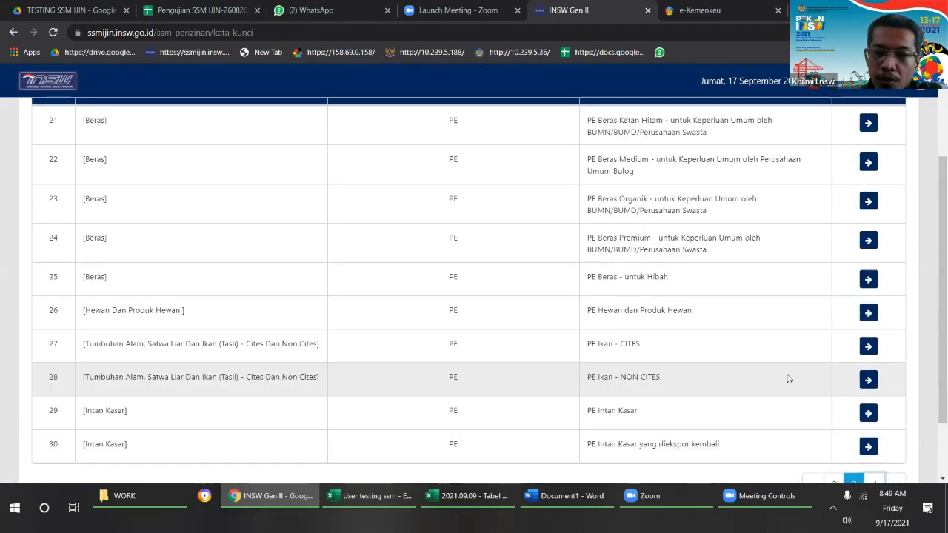
scroll(788, 378, up, 1)
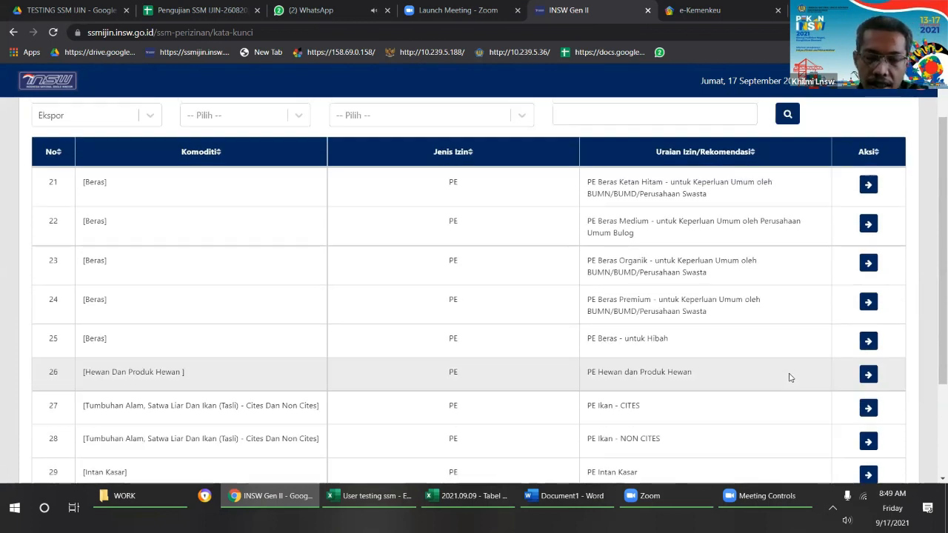
scroll(729, 392, down, 7)
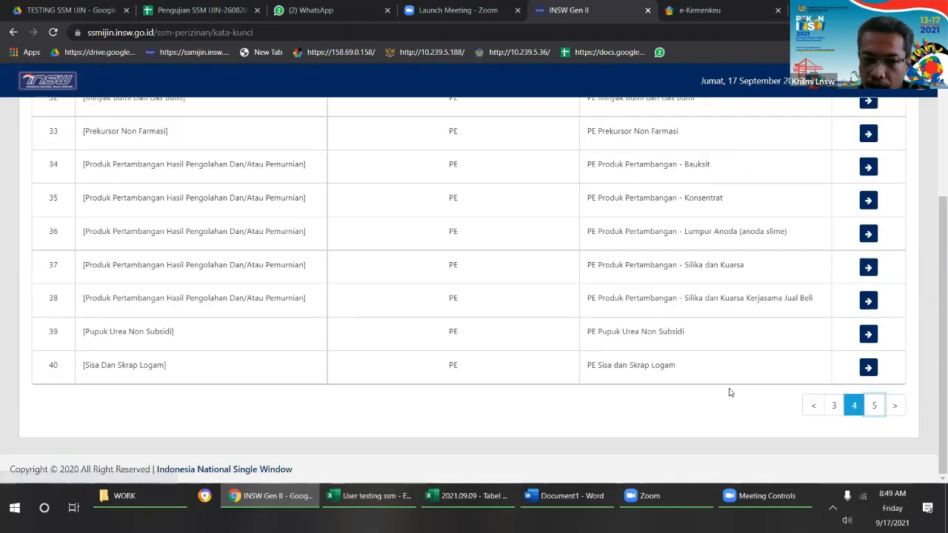
scroll(724, 385, up, 2)
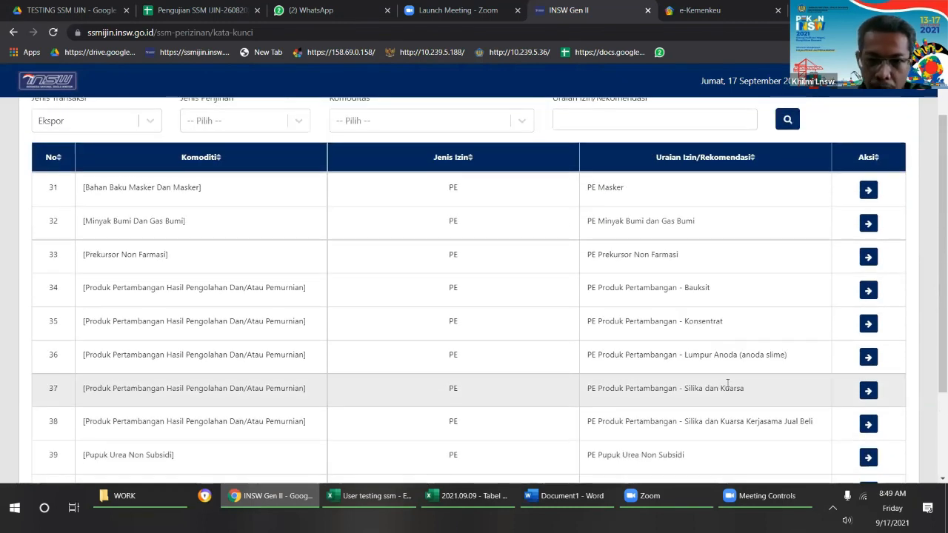
Return from the permit list to Beranda SSm Perizinan and expand the newest PE Timah Industri application
scroll(727, 382, down, 2)
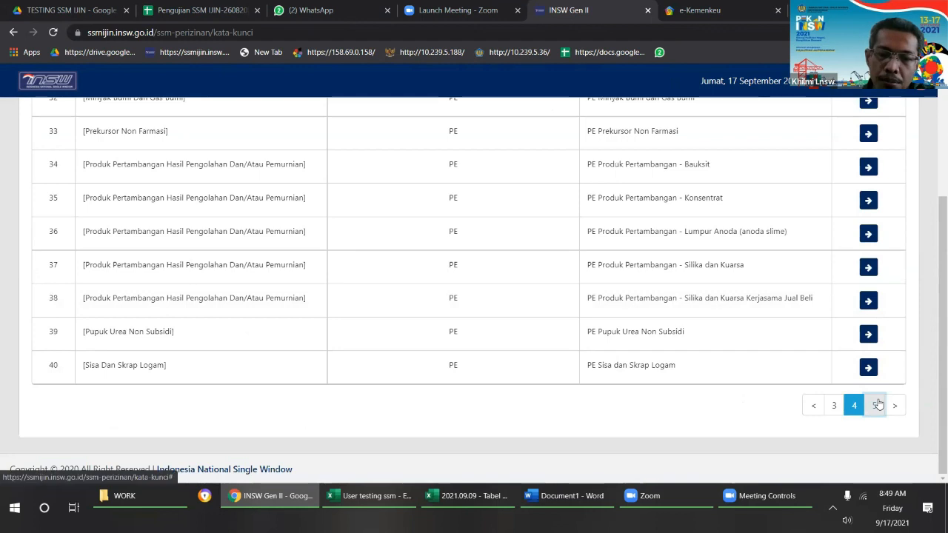
scroll(740, 307, up, 3)
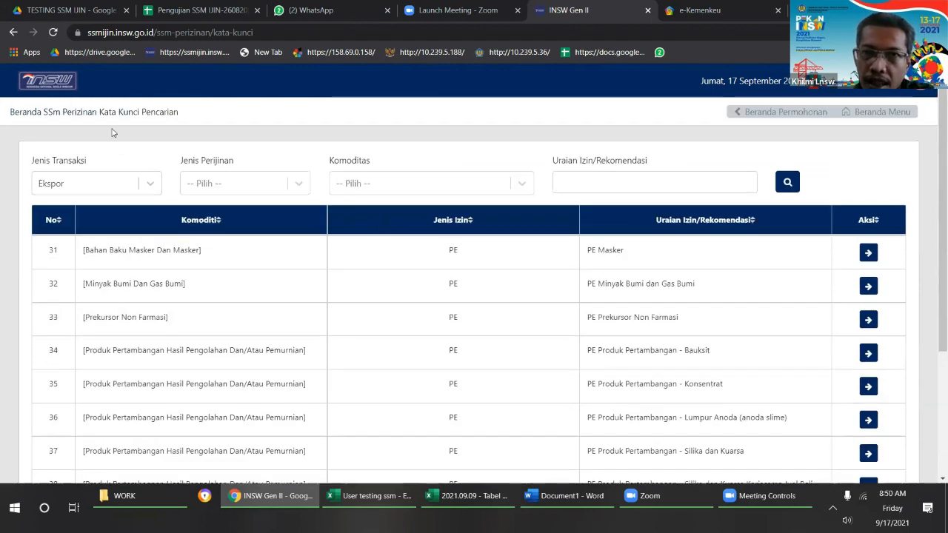
click(76, 112)
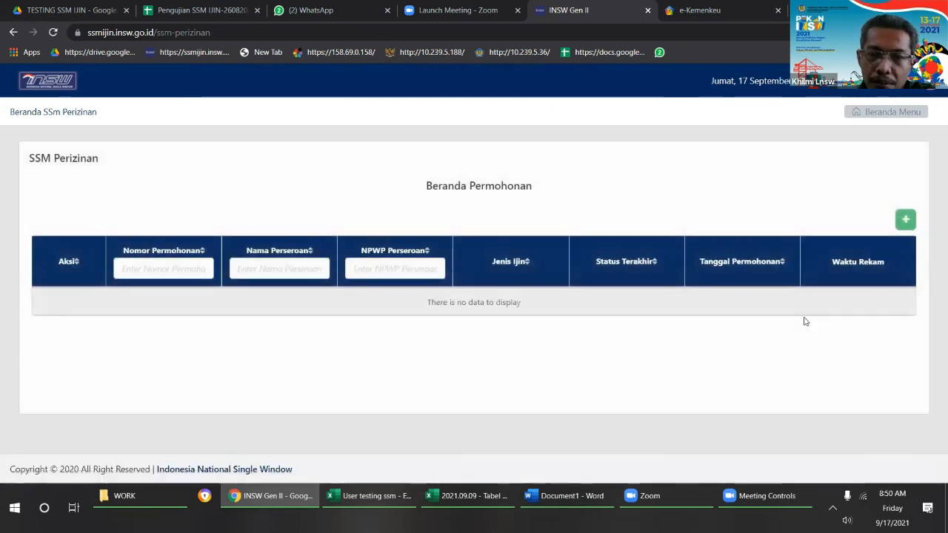
click(71, 314)
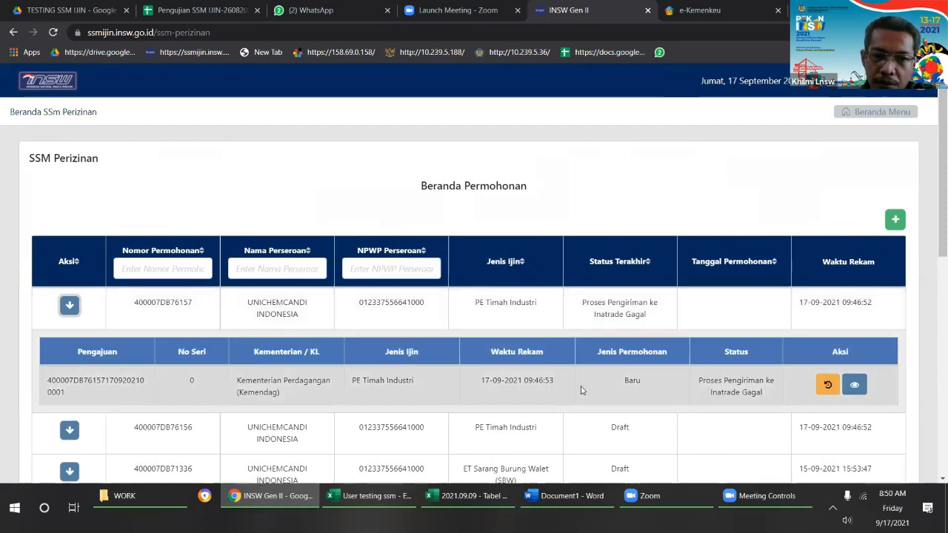
Look through pages 1 and 4 of the application list, examining each application's Jenis Ijin and Status Terakhir
scroll(577, 383, down, 3)
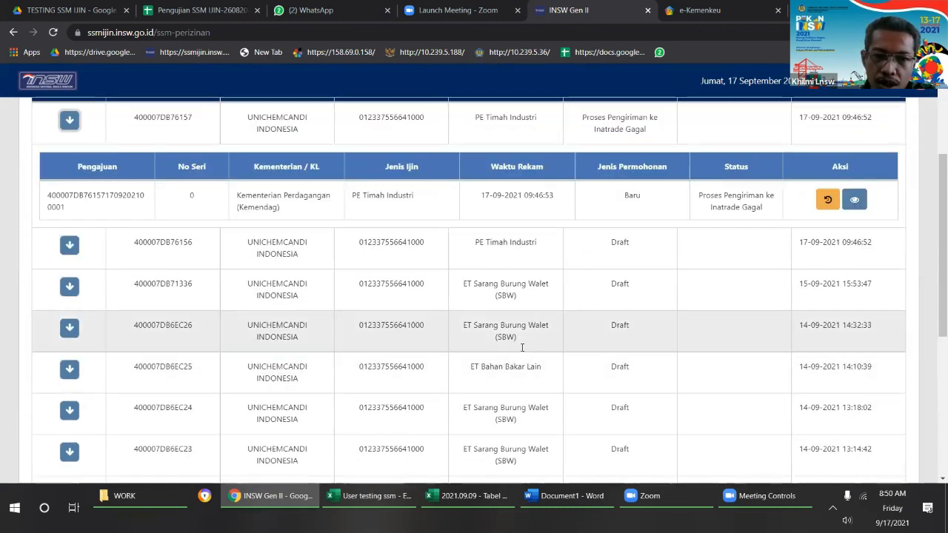
scroll(523, 352, down, 1)
scroll(521, 352, down, 1)
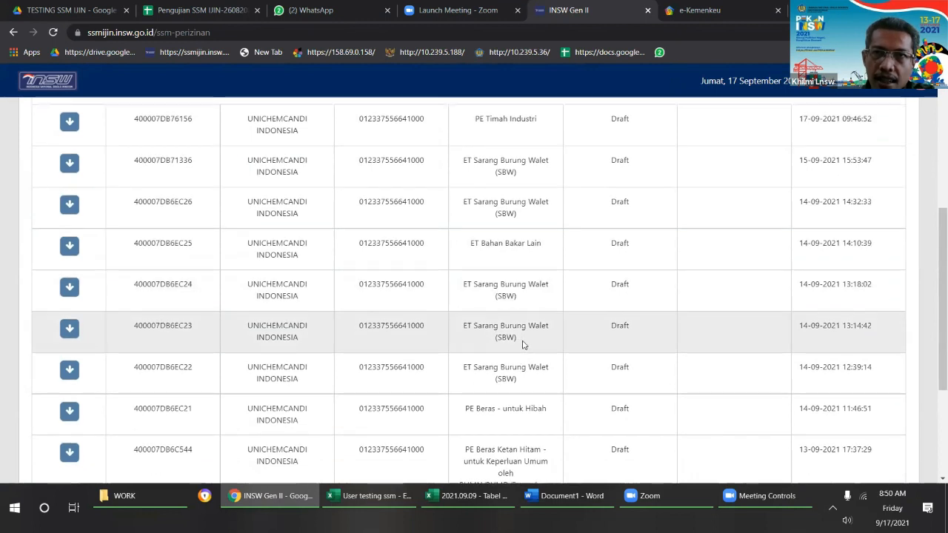
scroll(522, 345, up, 1)
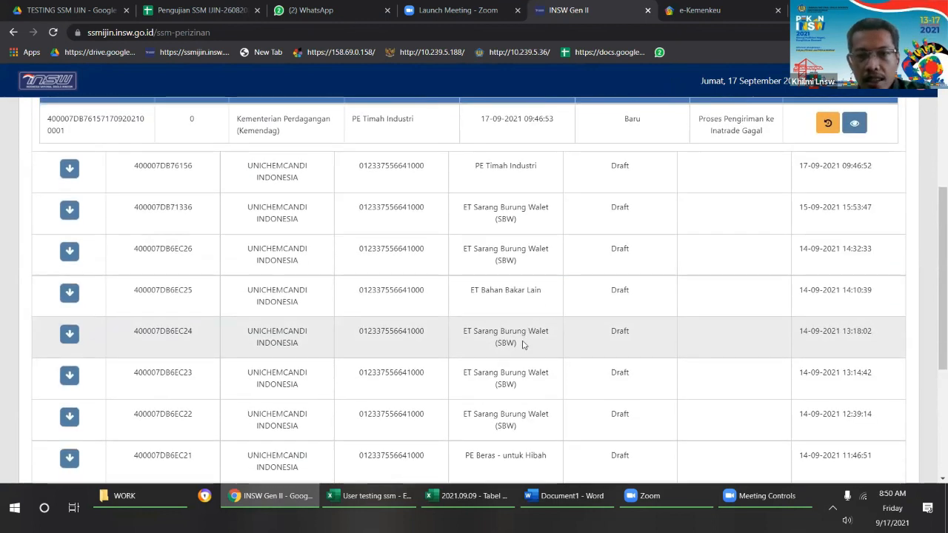
scroll(523, 341, down, 4)
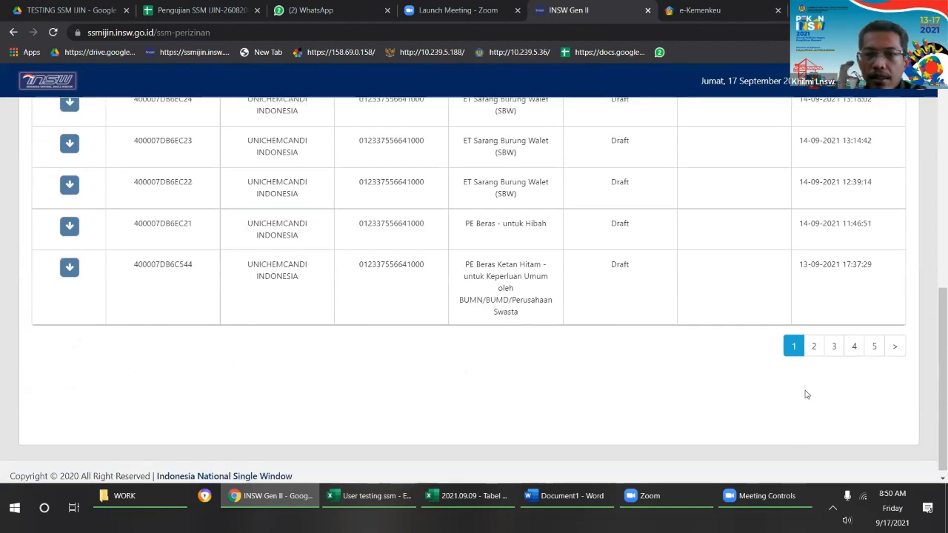
click(854, 351)
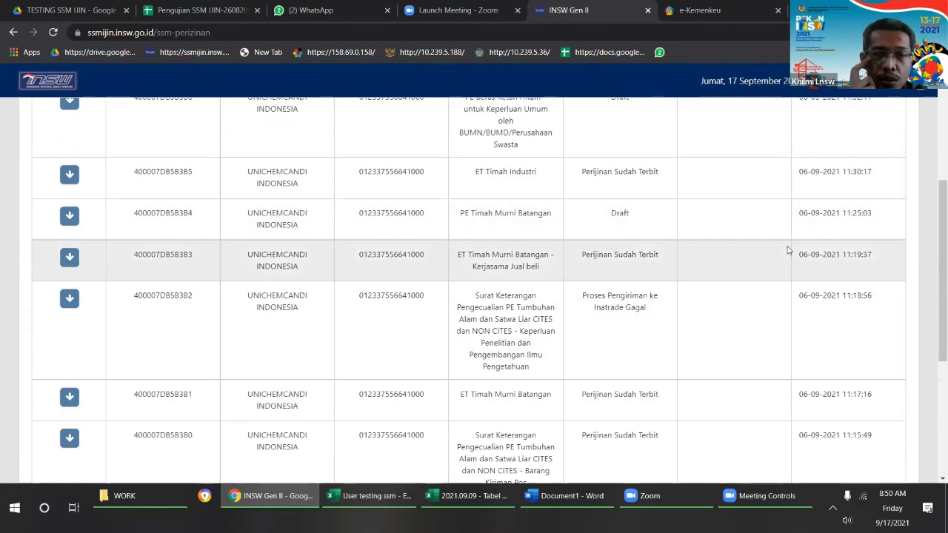
scroll(724, 295, down, 2)
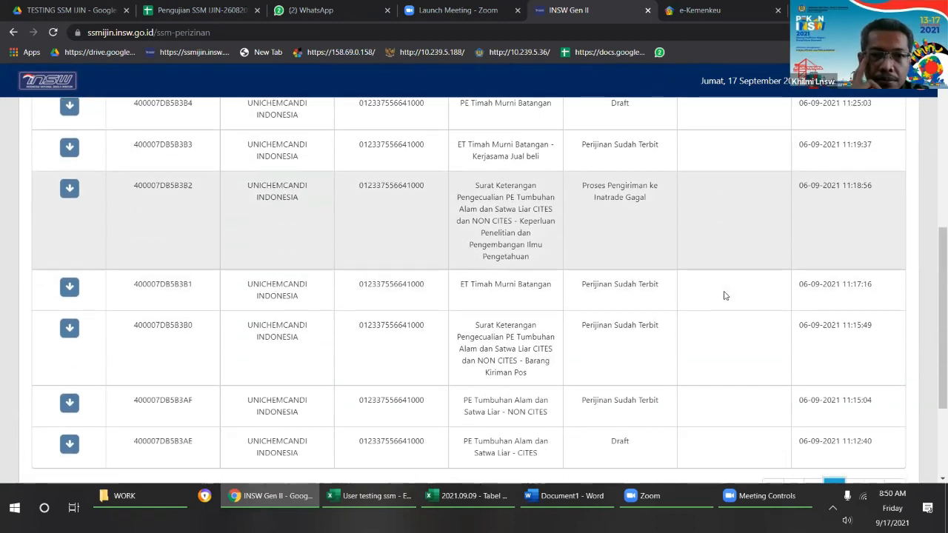
scroll(724, 295, down, 1)
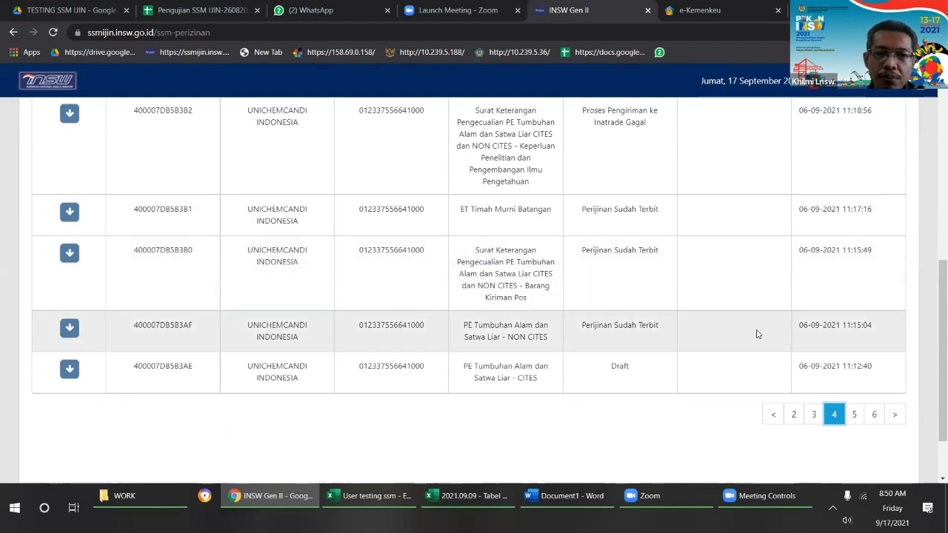
scroll(756, 334, up, 2)
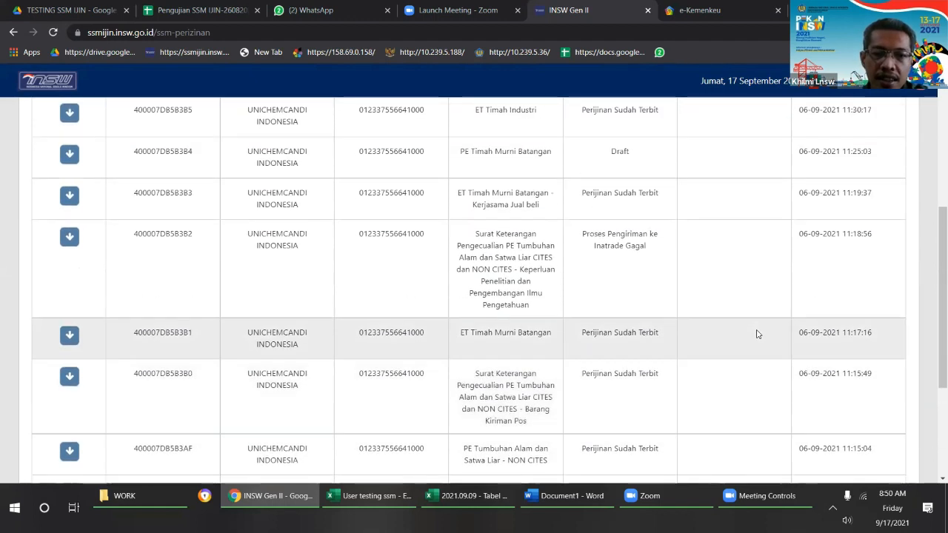
scroll(756, 333, up, 2)
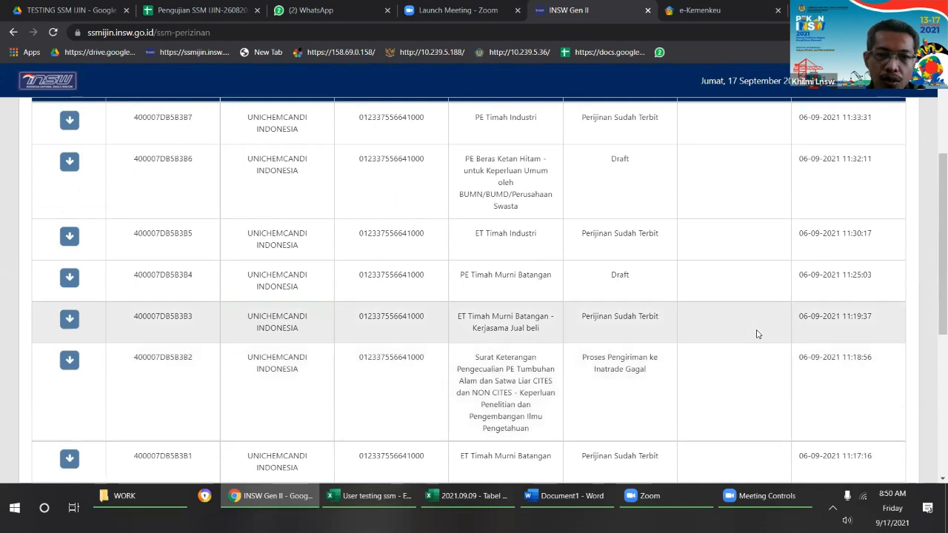
scroll(757, 334, up, 1)
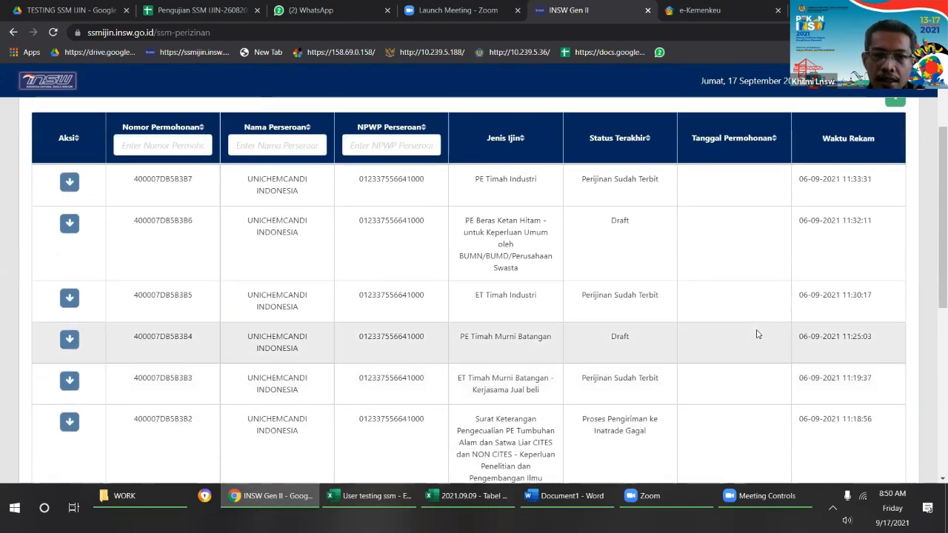
scroll(756, 335, down, 5)
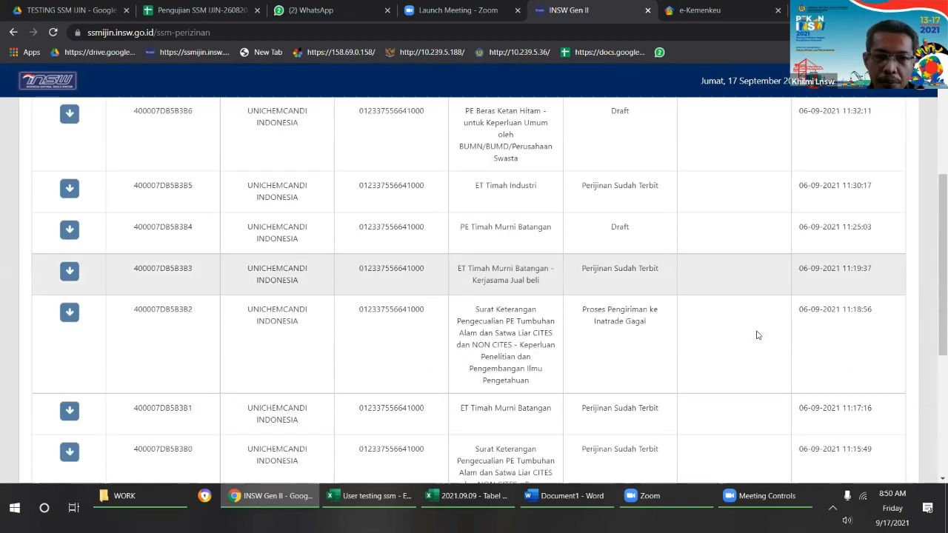
Look through pages 5 and 6 of the application list and expand page 6's last application to show its available actions
click(856, 419)
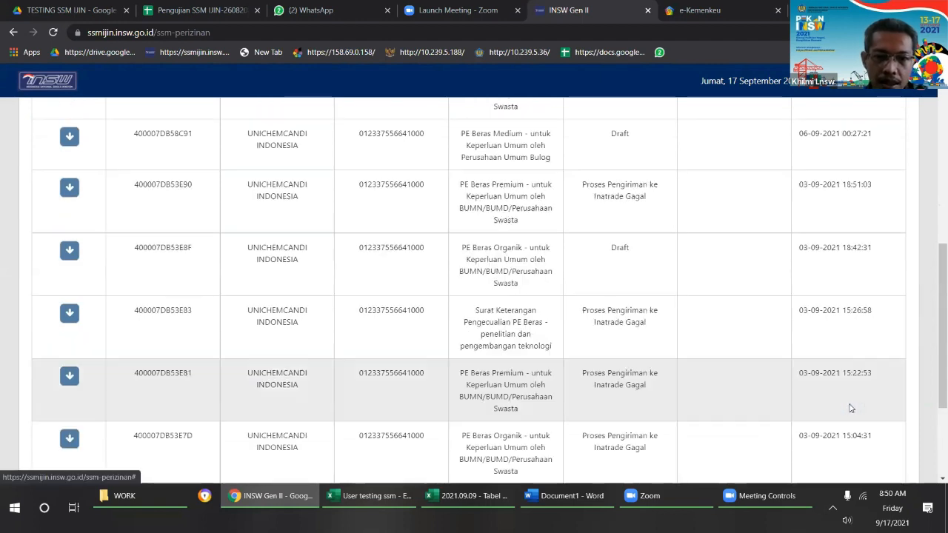
scroll(850, 405, up, 3)
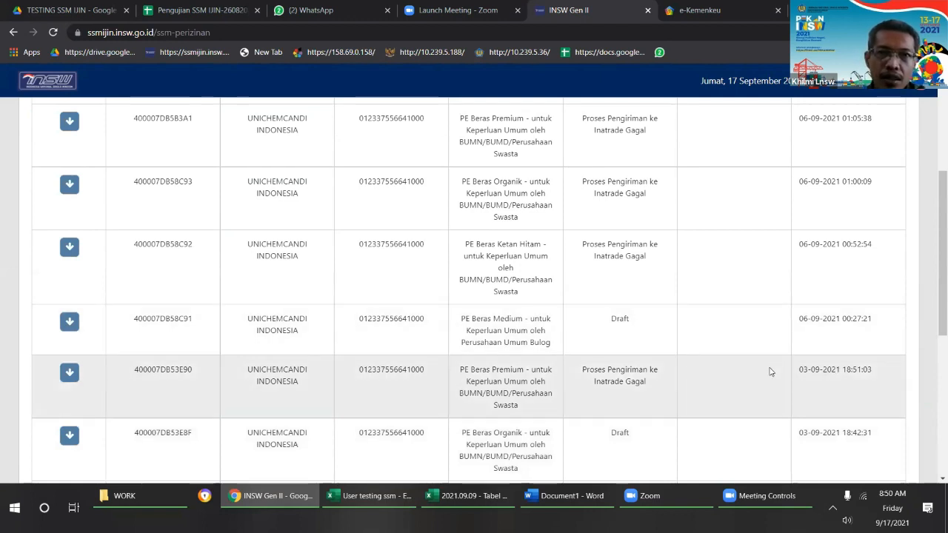
scroll(771, 370, up, 3)
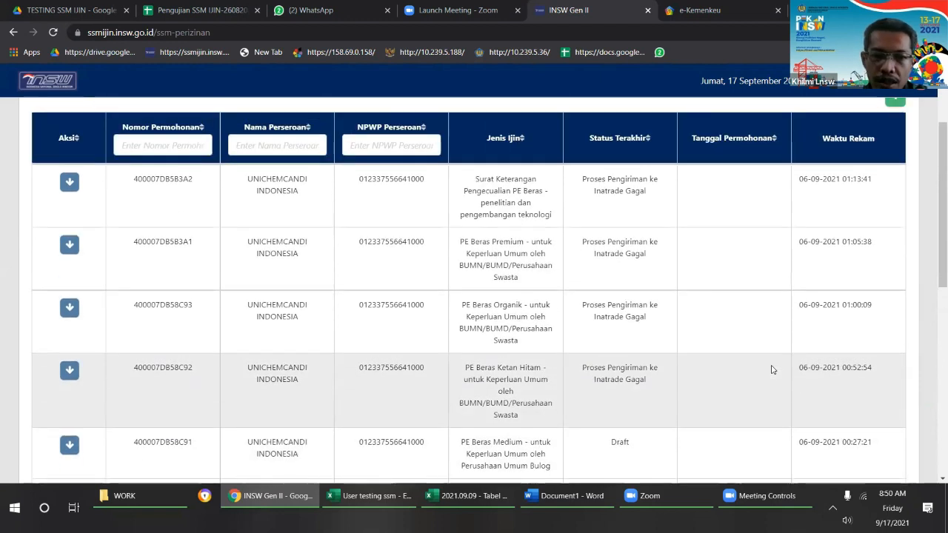
scroll(773, 376, down, 3)
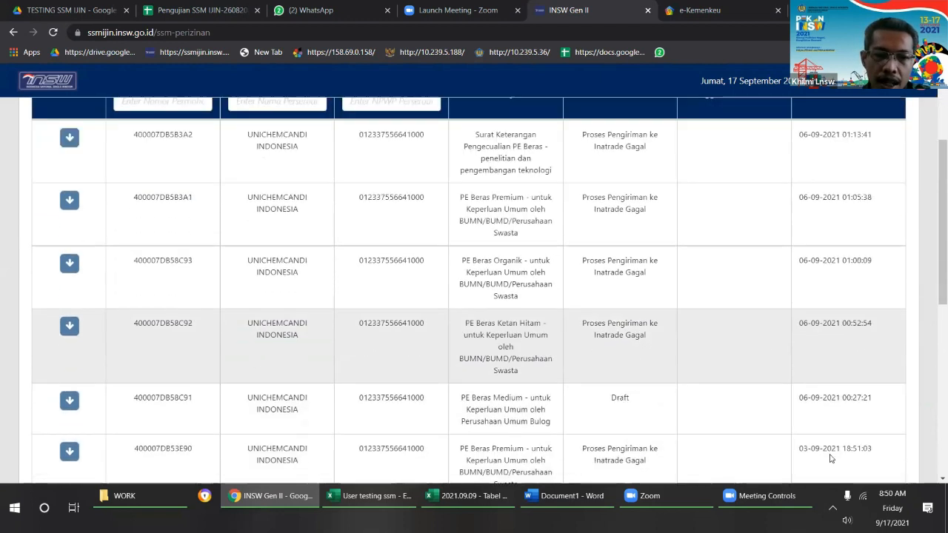
scroll(839, 458, down, 3)
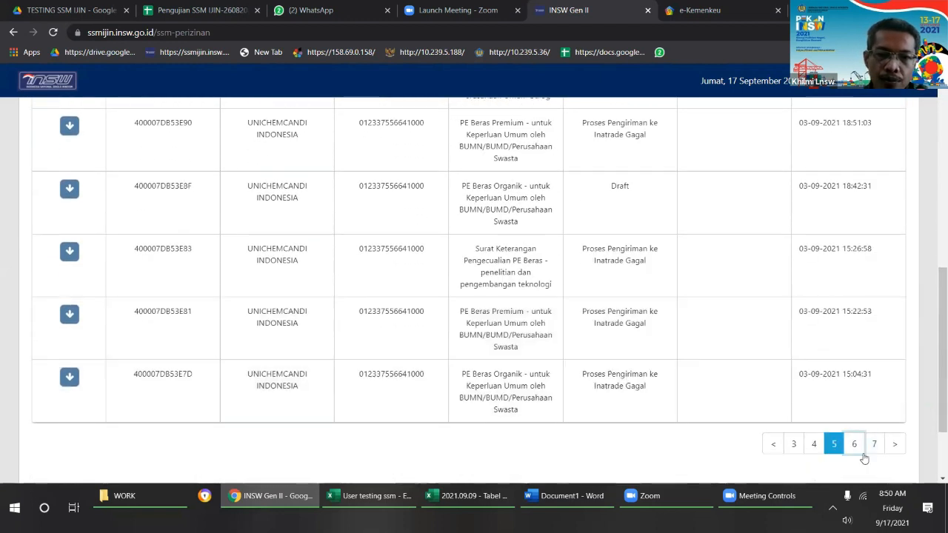
click(859, 451)
scroll(825, 415, down, 1)
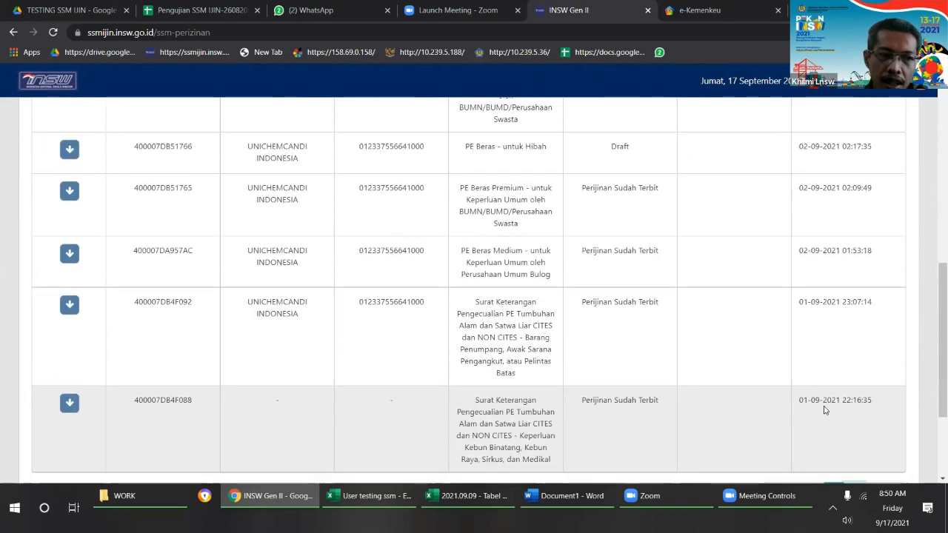
click(68, 366)
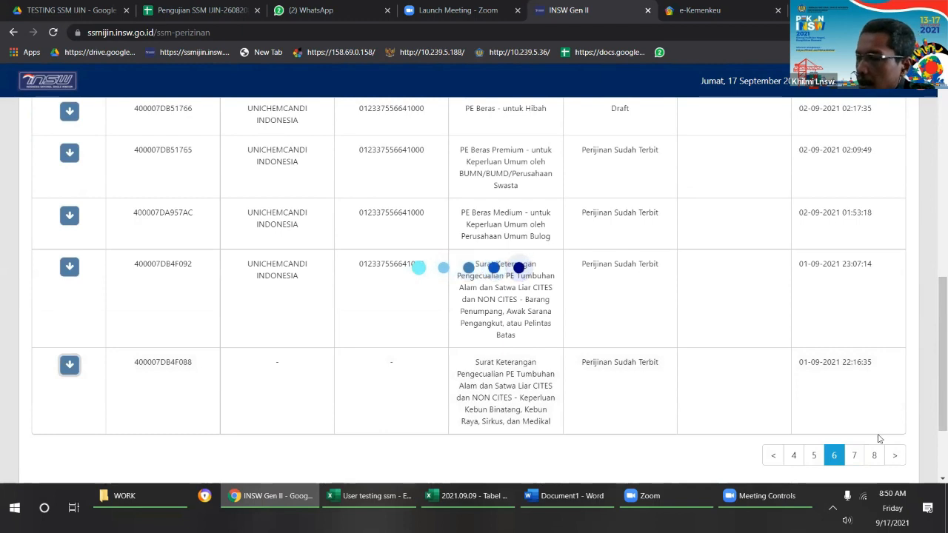
scroll(800, 364, down, 3)
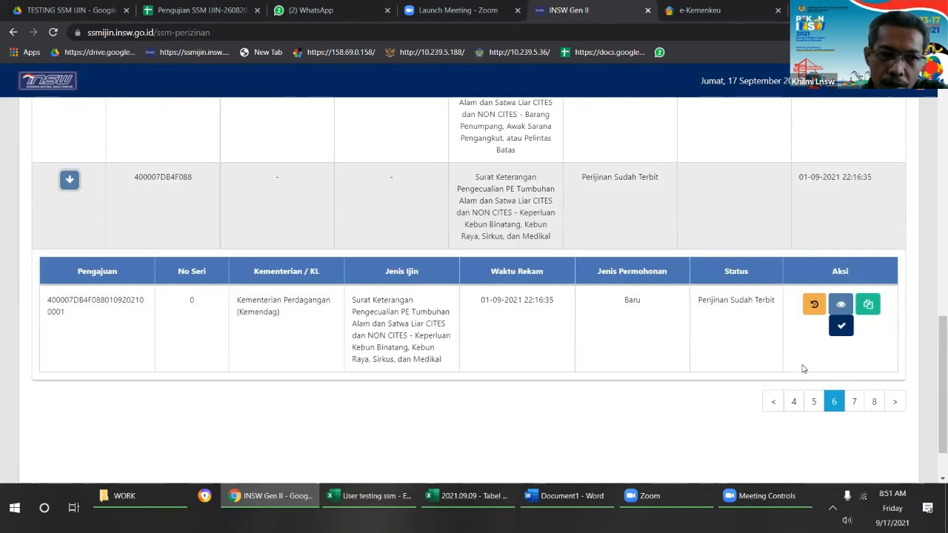
Go to page 7 of the application list and open its last draft, the Surat Keterangan Pengecualian PE Tumbuhan Alam dan Satwa Liar application
click(855, 404)
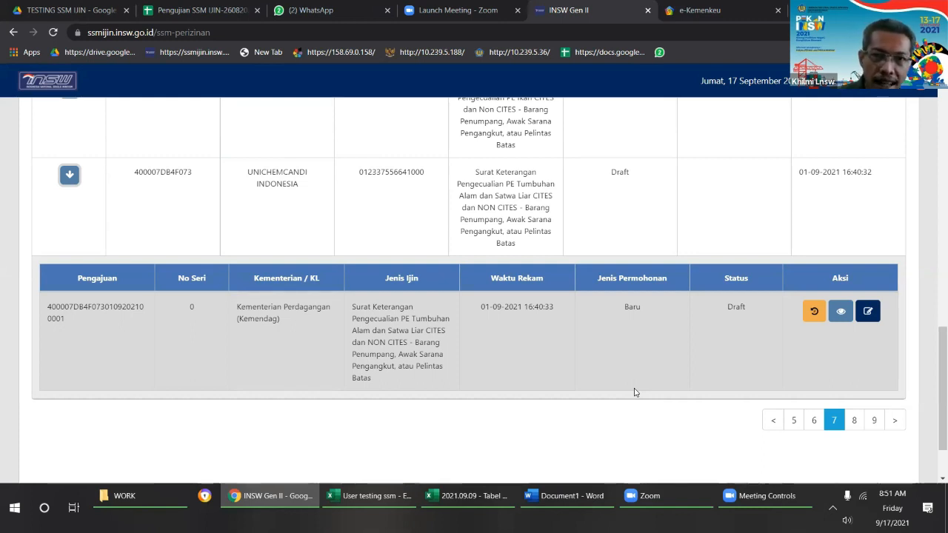
scroll(553, 354, up, 1)
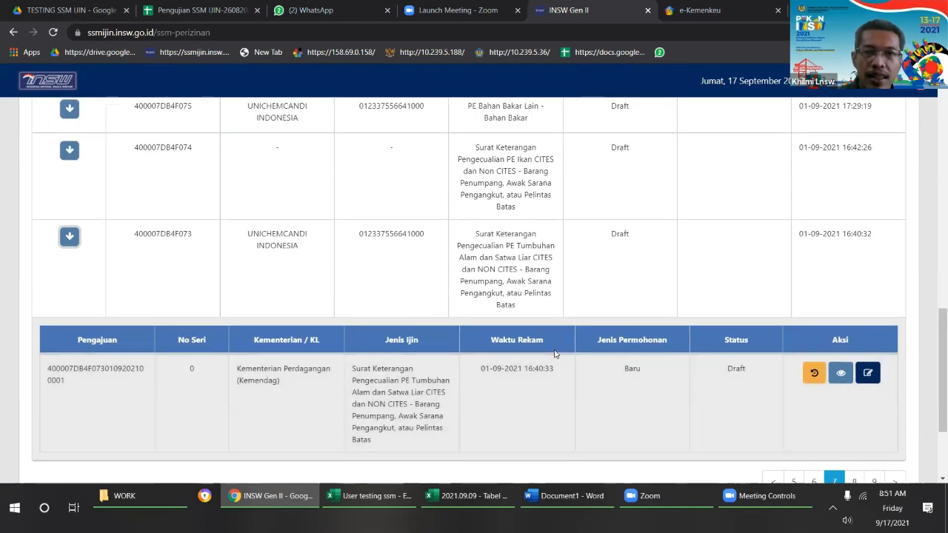
scroll(579, 374, down, 1)
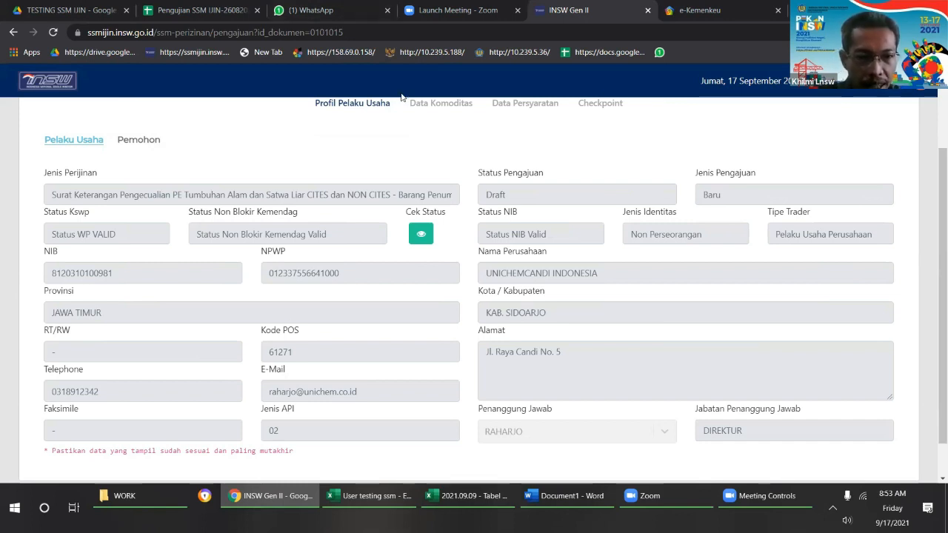
Check the business's KSWP and Non Blokir Kemendag status details with Cek Status and dismiss the Status dialog
click(420, 234)
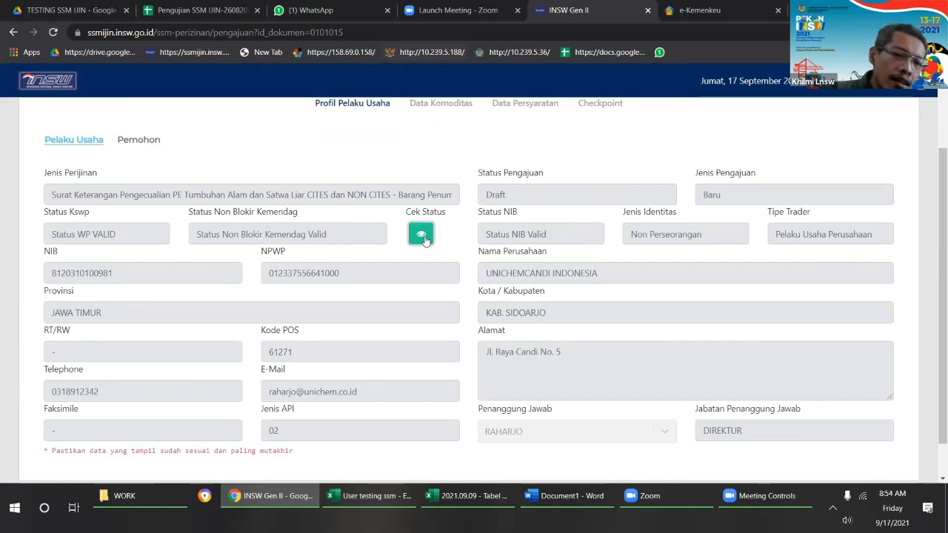
click(422, 235)
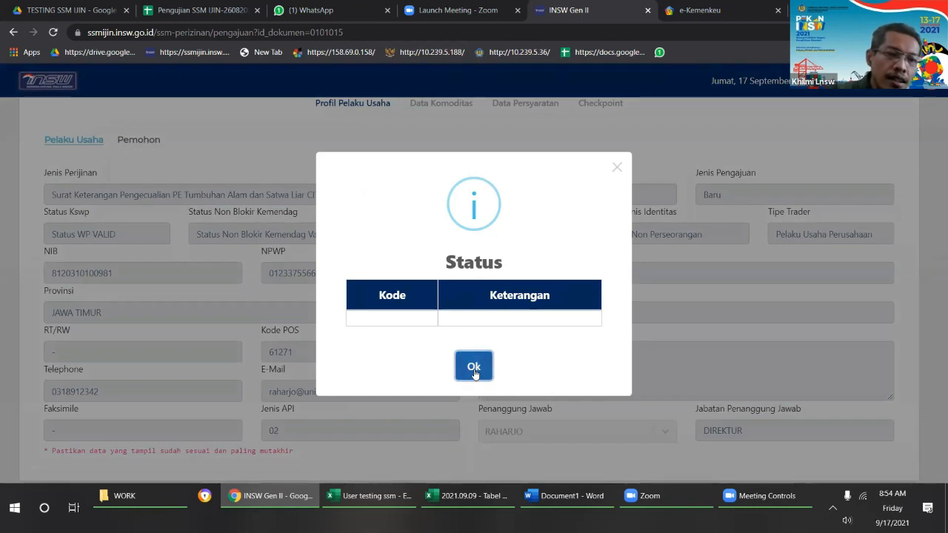
click(474, 368)
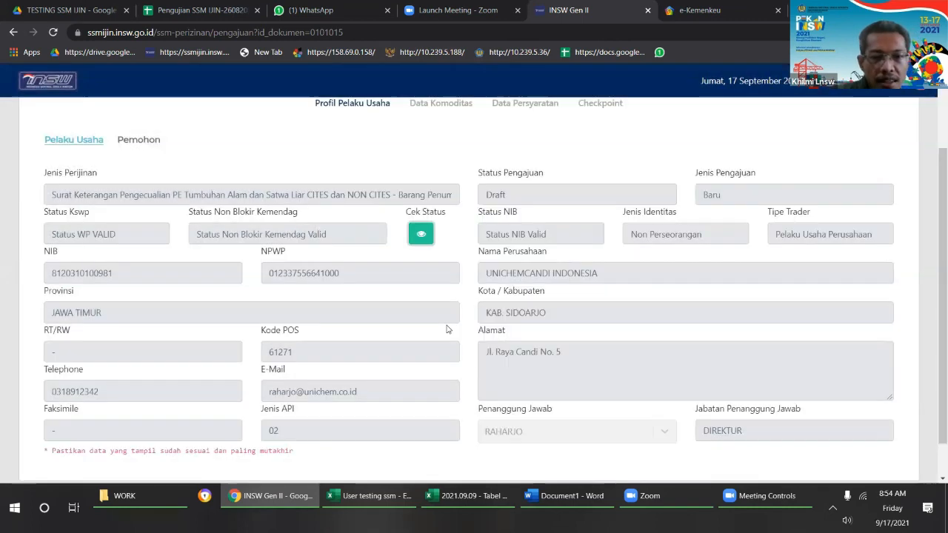
click(447, 232)
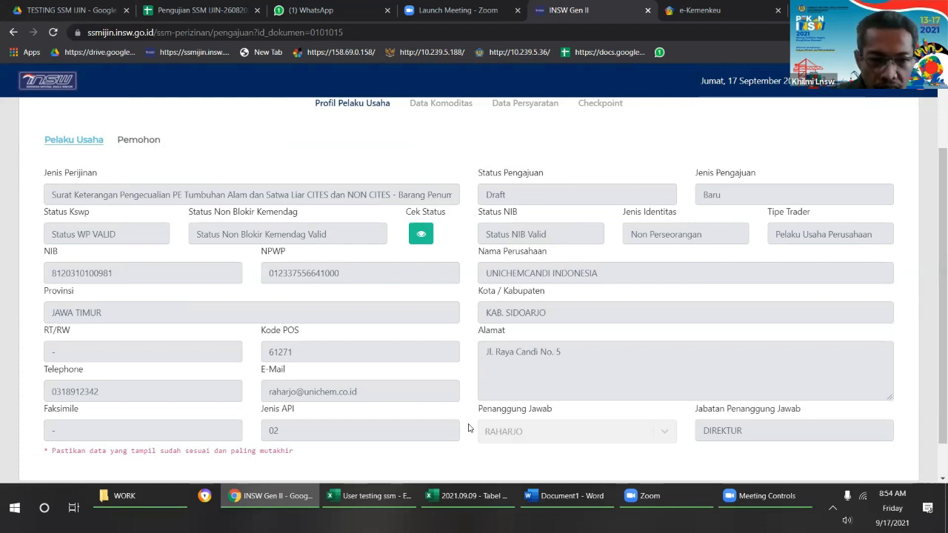
click(428, 240)
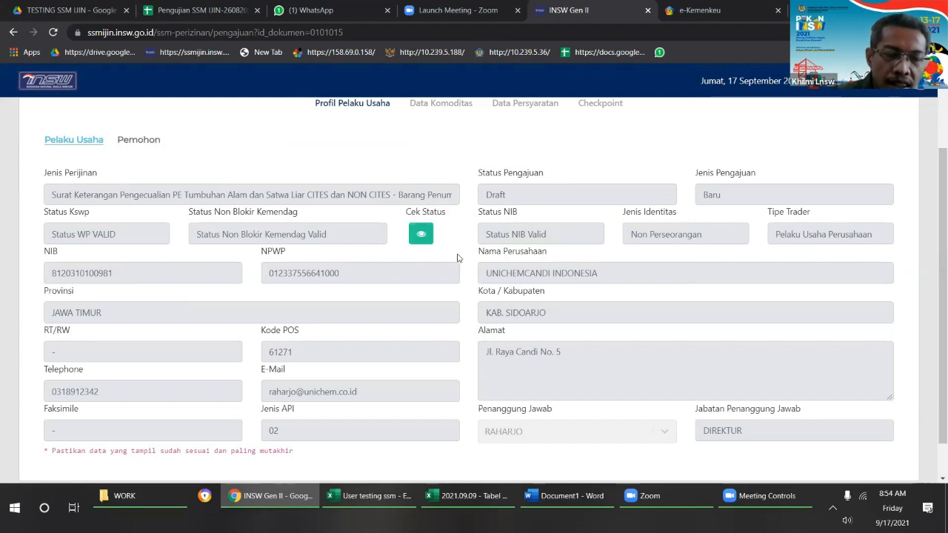